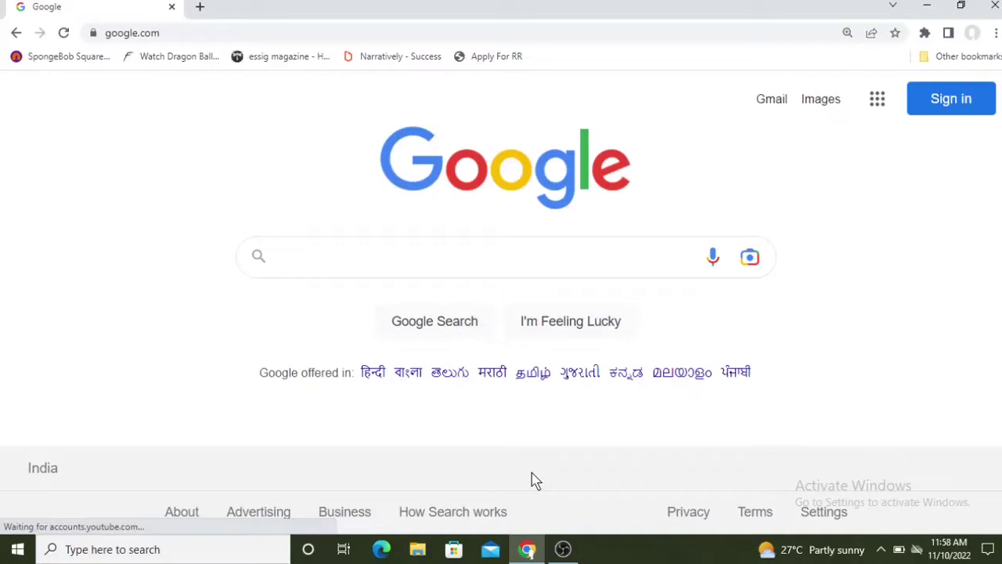
Search Google for "flipkart seller login" and open the Flipkart Seller website from the results.
{"action": "left_click", "coordinate": [414, 262]}
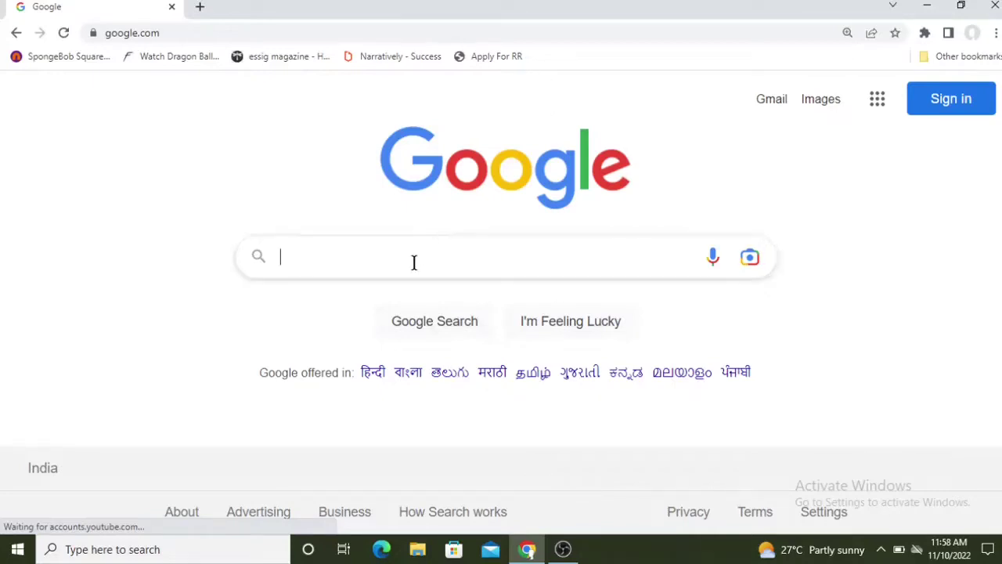
{"action": "type", "text": "fli"}
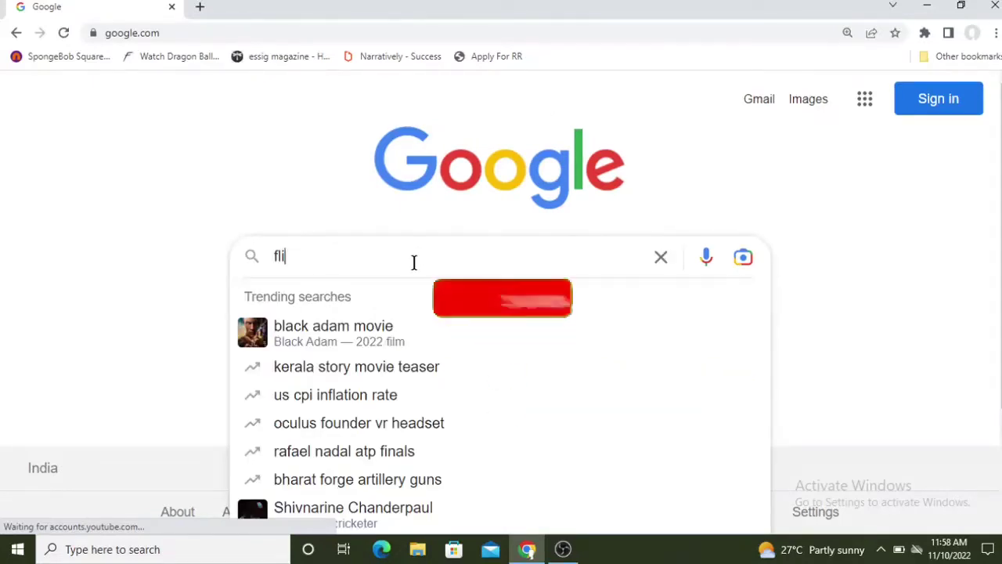
{"action": "type", "text": "pkart seller"}
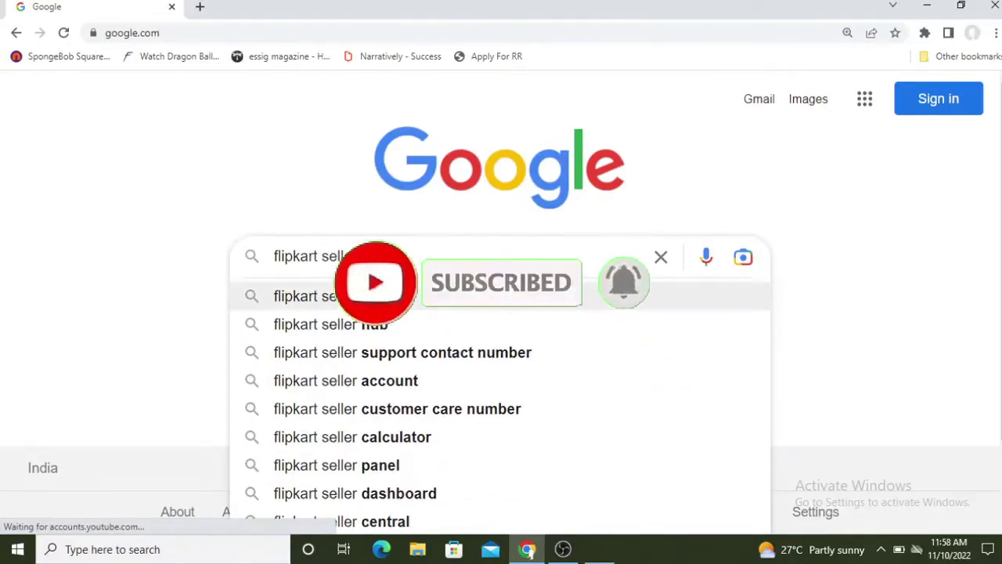
{"action": "key", "text": "Return"}
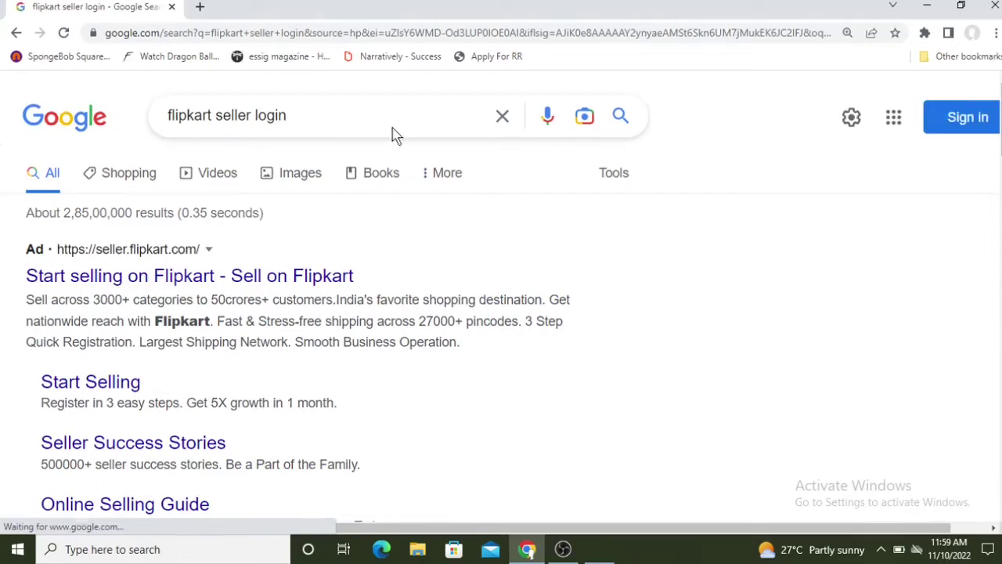
{"action": "scroll", "coordinate": [347, 430], "scroll_direction": "down", "scroll_amount": 2}
{"action": "scroll", "coordinate": [356, 313], "scroll_direction": "down", "scroll_amount": 3}
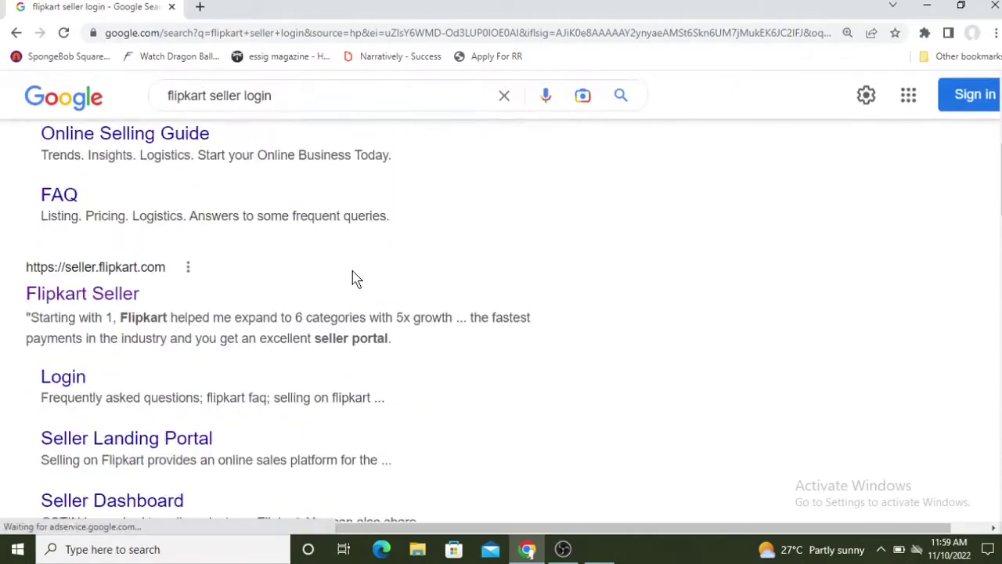
{"action": "left_click", "coordinate": [86, 299]}
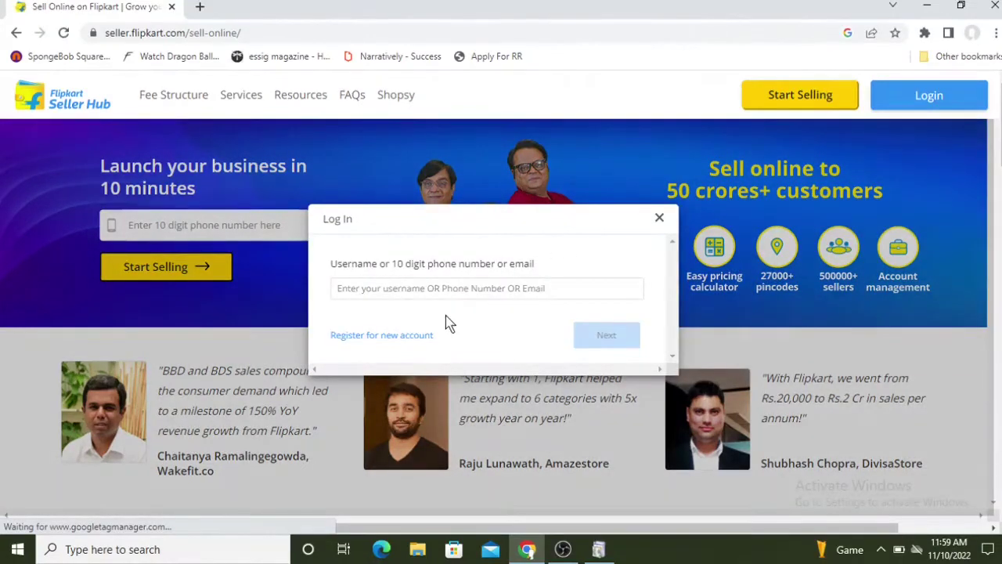
Log in to the Flipkart Seller Hub with the account's phone number and password.
{"action": "left_click", "coordinate": [487, 290]}
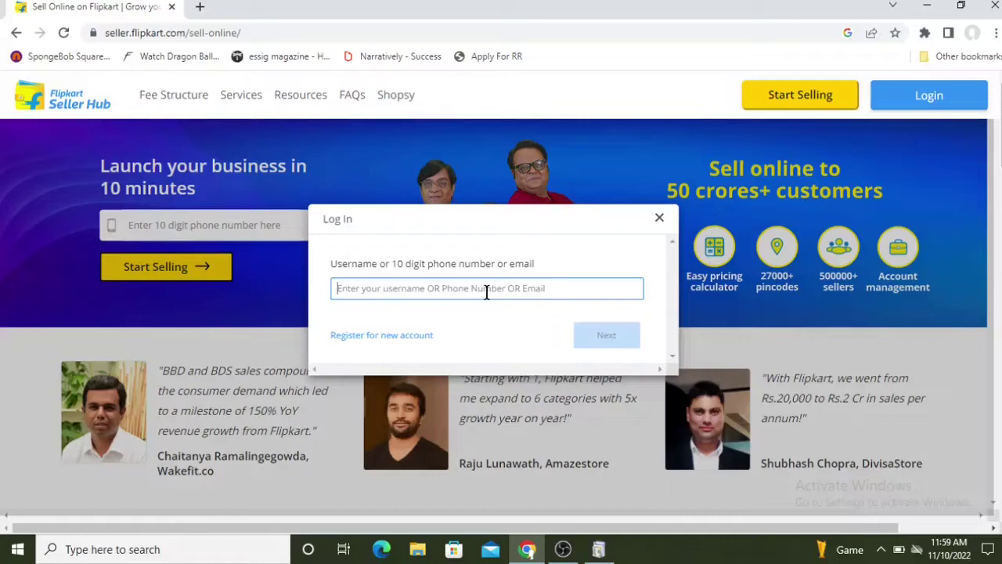
{"action": "left_click", "coordinate": [486, 290]}
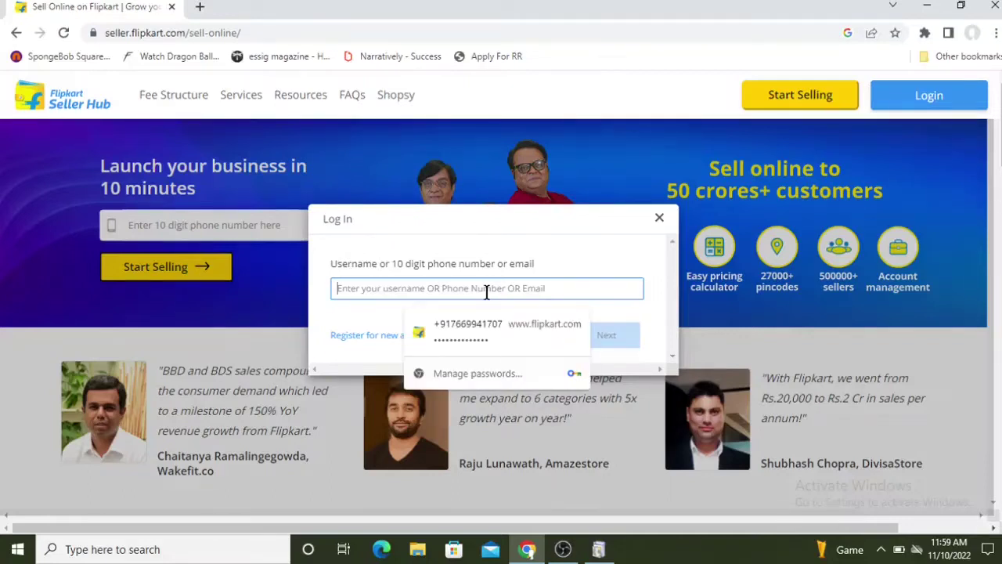
{"action": "type", "text": "9"}
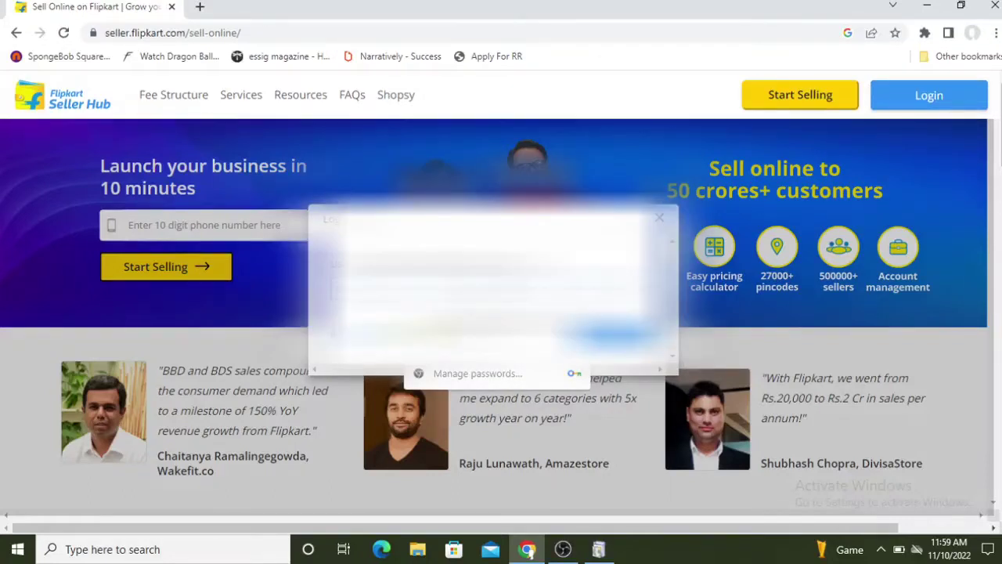
{"action": "type", "text": "9"}
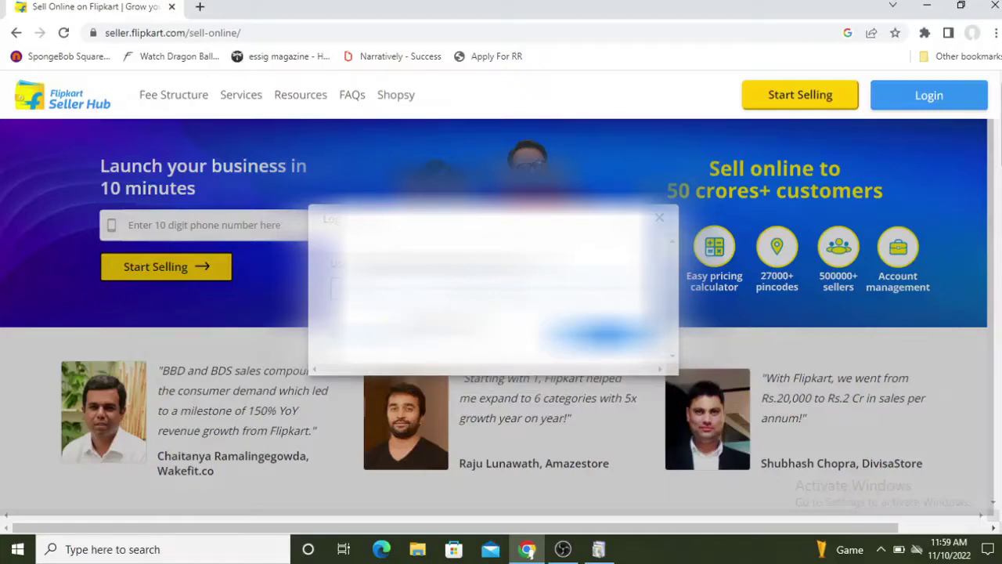
{"action": "left_click", "coordinate": [444, 321]}
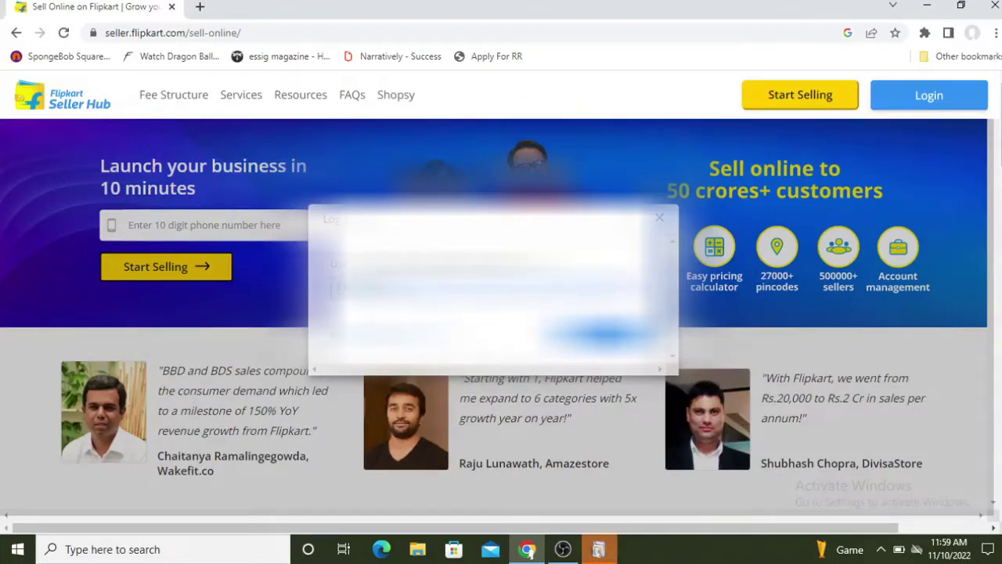
{"action": "left_click", "coordinate": [420, 366]}
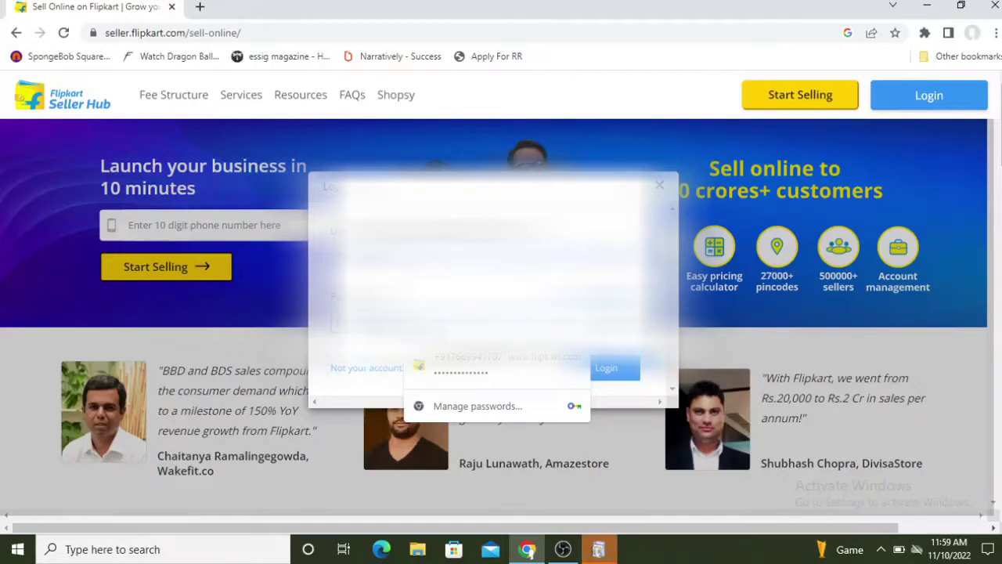
{"action": "key", "text": "Escape"}
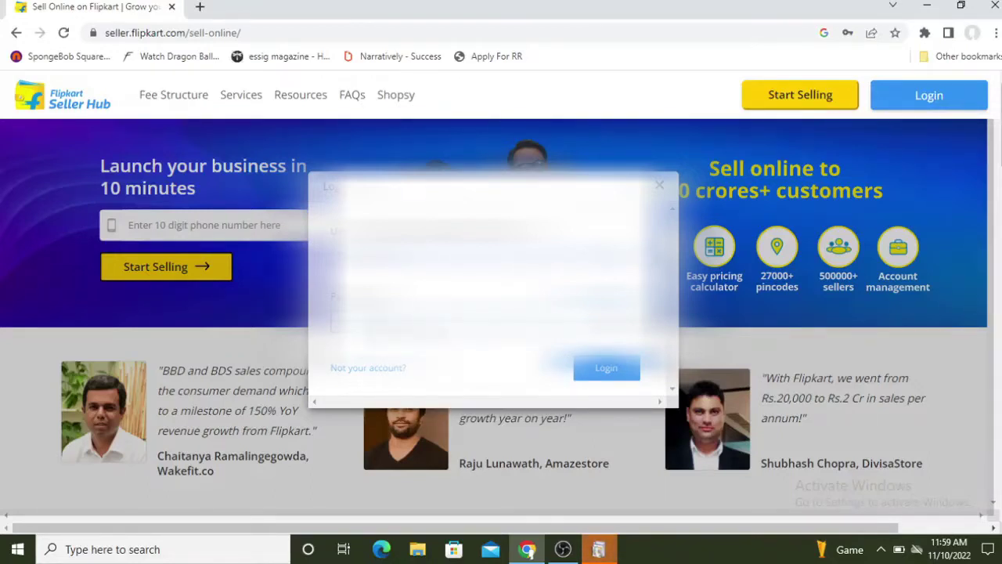
{"action": "left_click", "coordinate": [607, 370]}
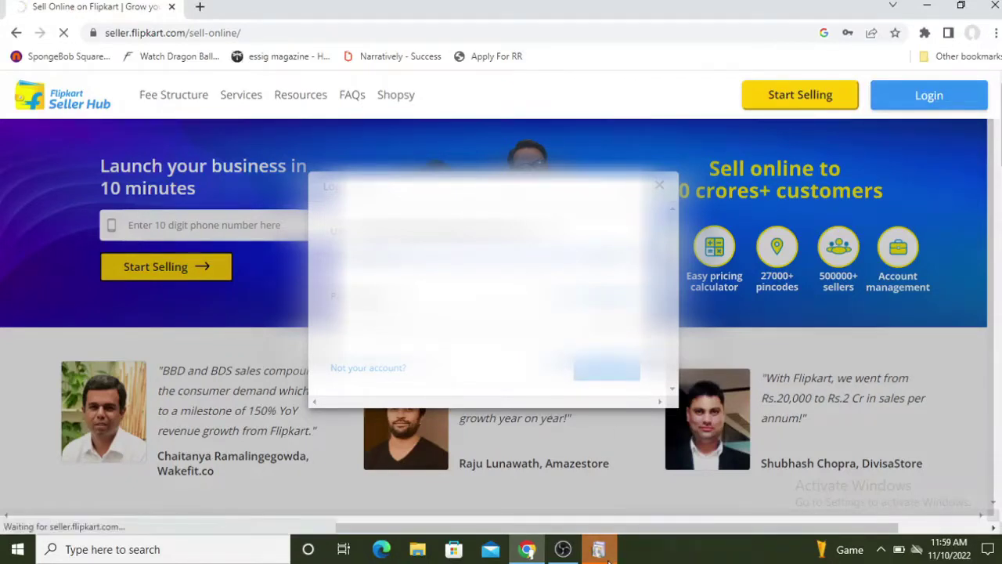
{"action": "mouse_move", "coordinate": [608, 555]}
{"action": "left_click", "coordinate": [649, 436]}
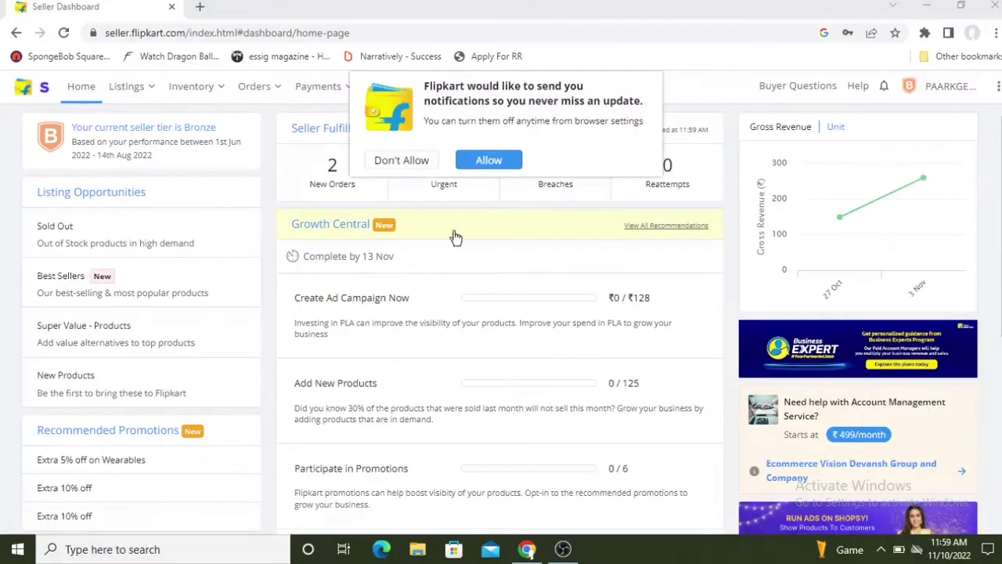
Decline Flipkart's browser notifications and open the Reports Centre.
{"action": "left_click", "coordinate": [420, 160]}
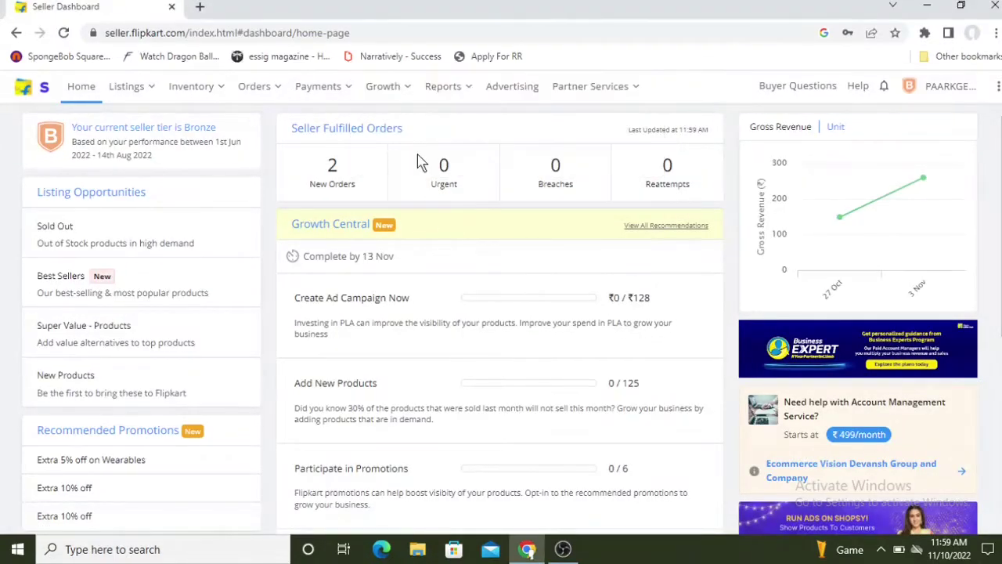
{"action": "mouse_move", "coordinate": [445, 104]}
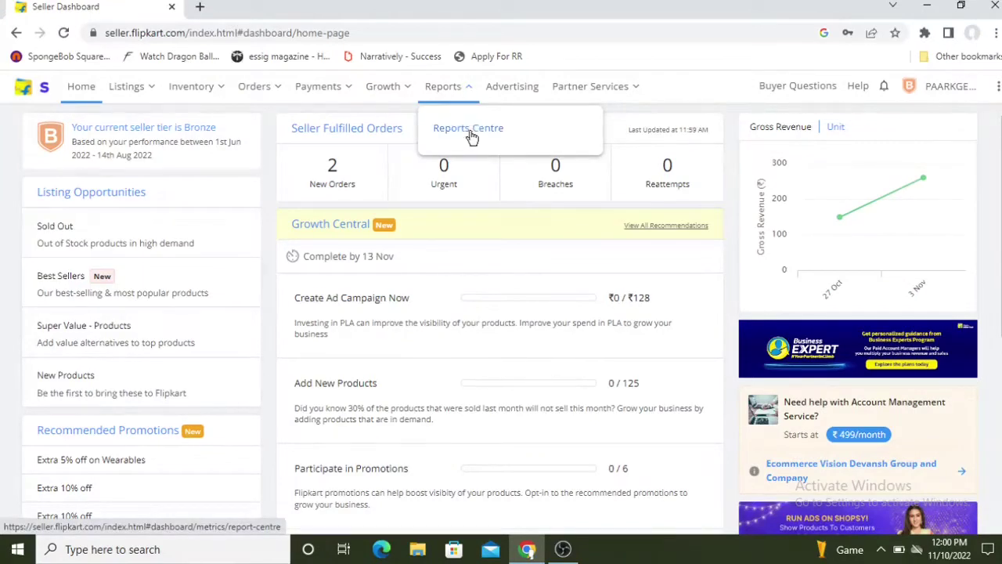
{"action": "left_click", "coordinate": [468, 128]}
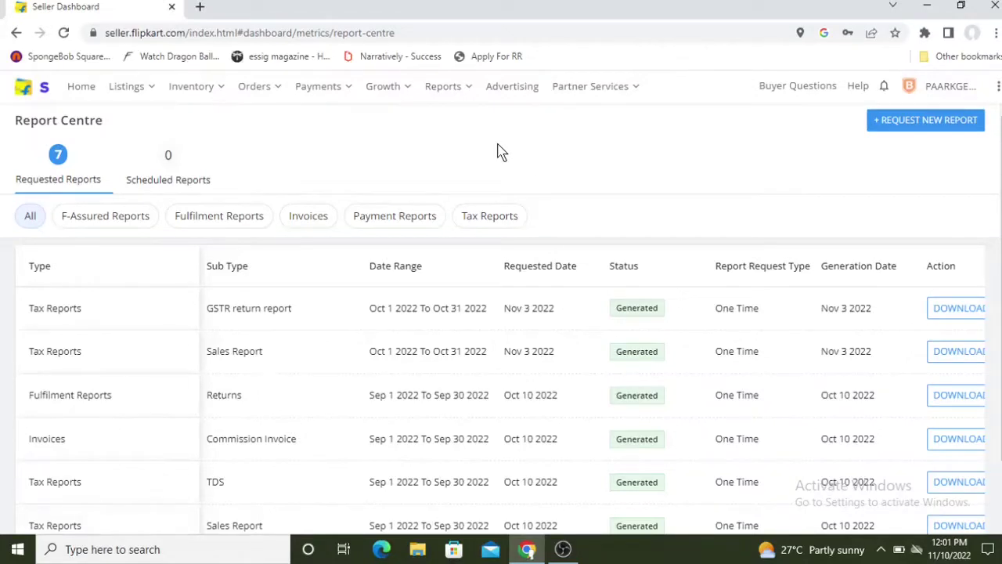
Request a one-time Commission Invoice report for Oct 01, 2022 to Oct 31, 2022.
{"action": "mouse_move", "coordinate": [405, 104]}
{"action": "left_click", "coordinate": [927, 122]}
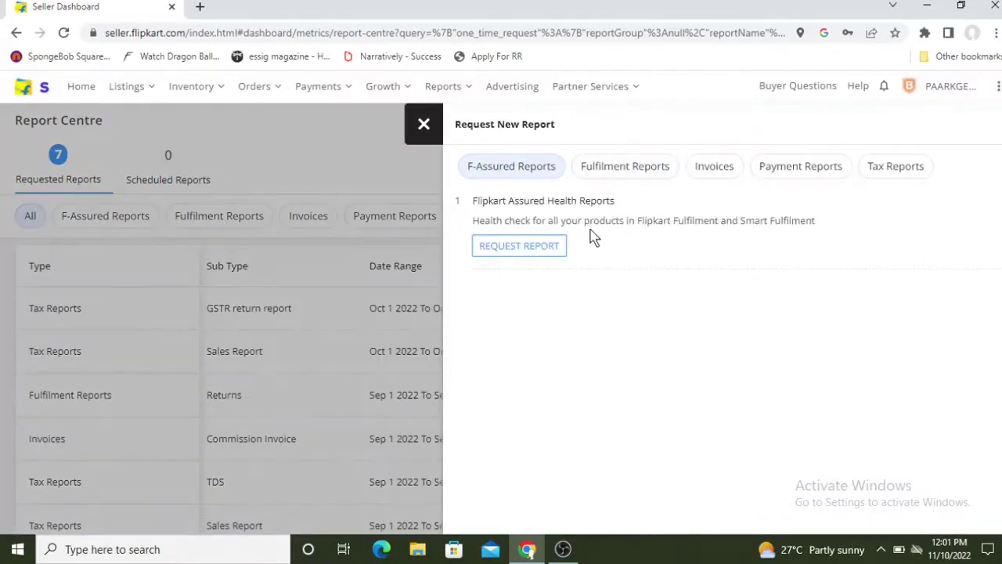
{"action": "left_click", "coordinate": [712, 170]}
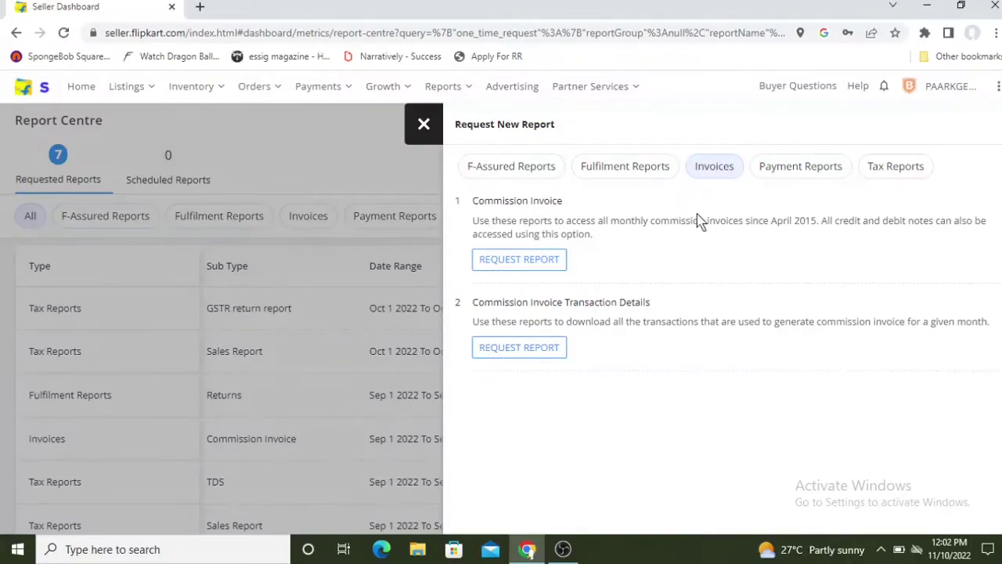
{"action": "left_click", "coordinate": [881, 173]}
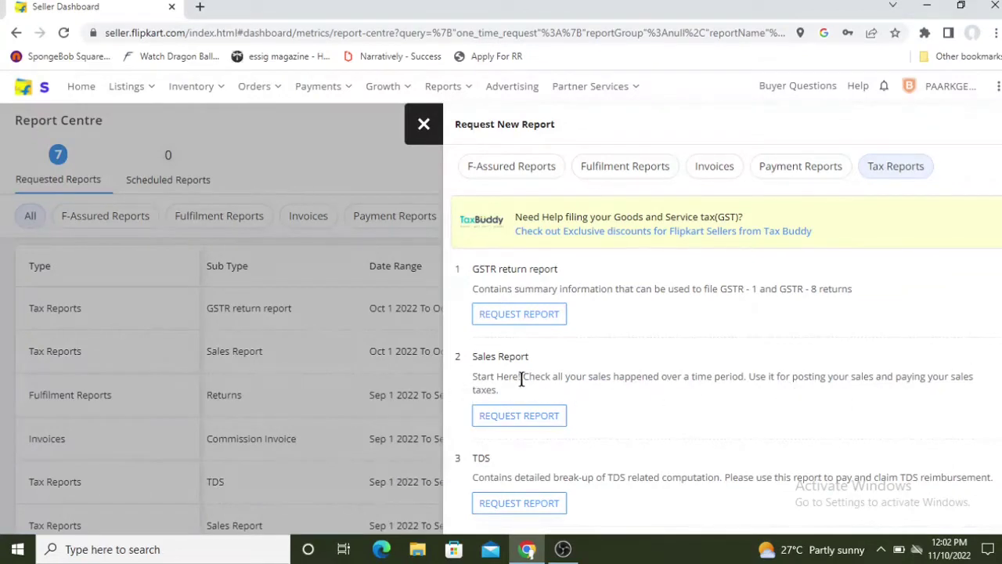
{"action": "left_click", "coordinate": [719, 172]}
{"action": "left_click", "coordinate": [878, 172]}
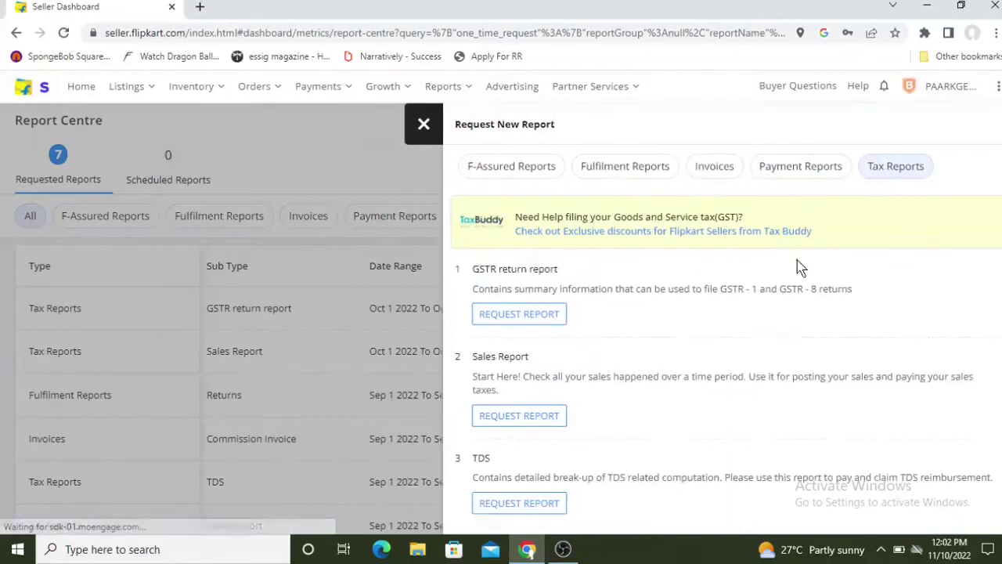
{"action": "left_click", "coordinate": [716, 166]}
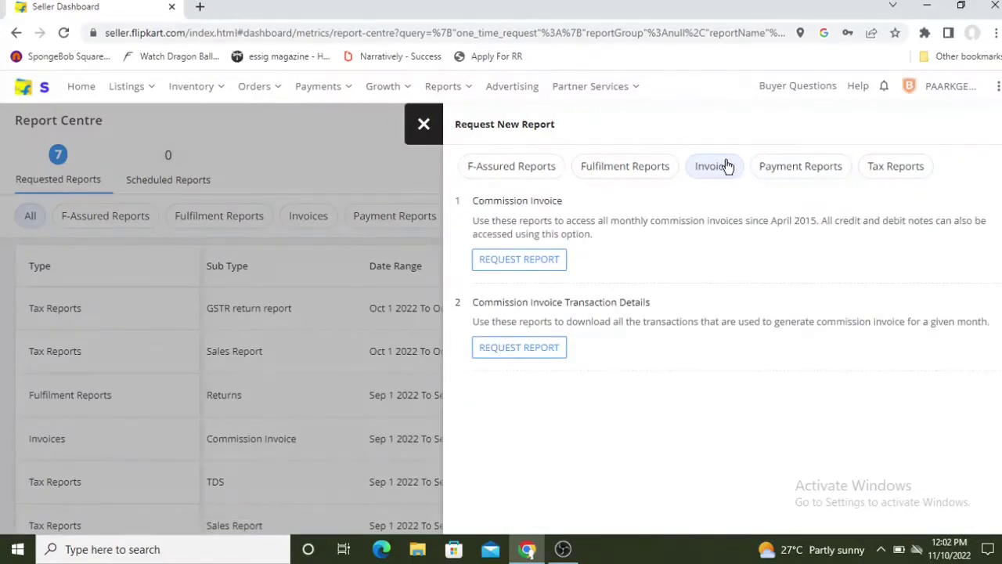
{"action": "left_click", "coordinate": [515, 268]}
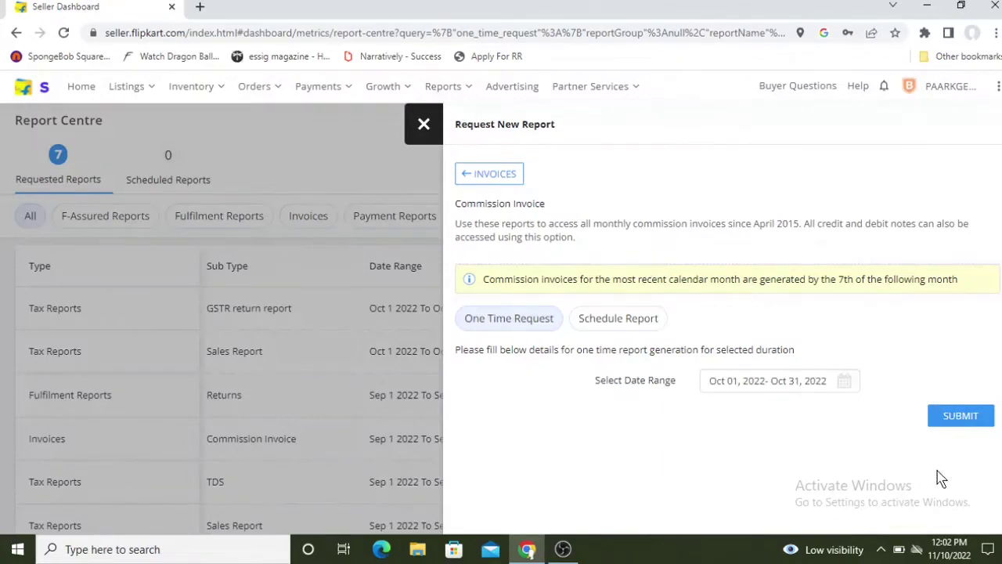
{"action": "mouse_move", "coordinate": [955, 546]}
{"action": "left_click", "coordinate": [958, 417]}
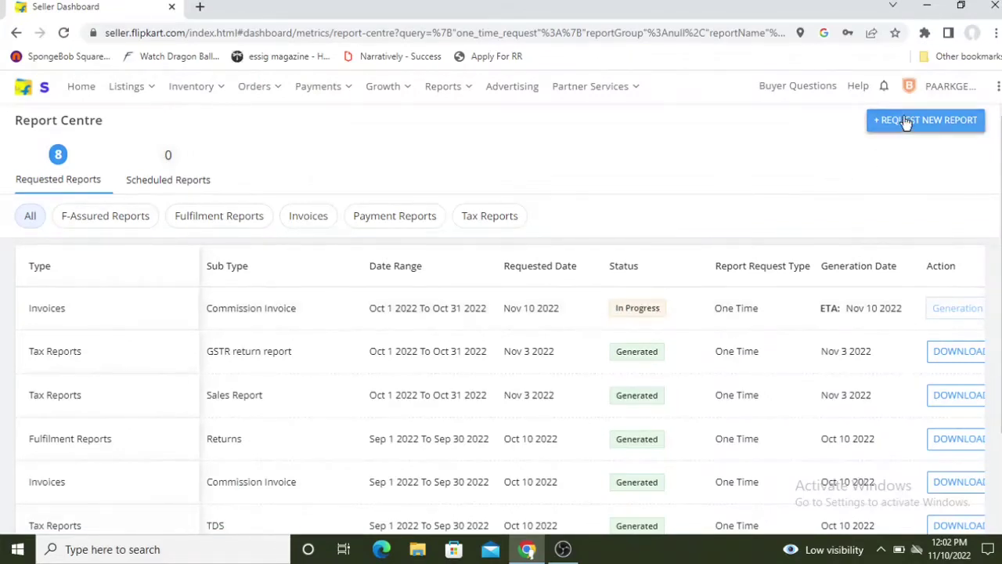
Request a one-time GSTR return report from the tax reports for Oct 01, 2022 to Oct 31, 2022.
{"action": "left_click", "coordinate": [929, 119]}
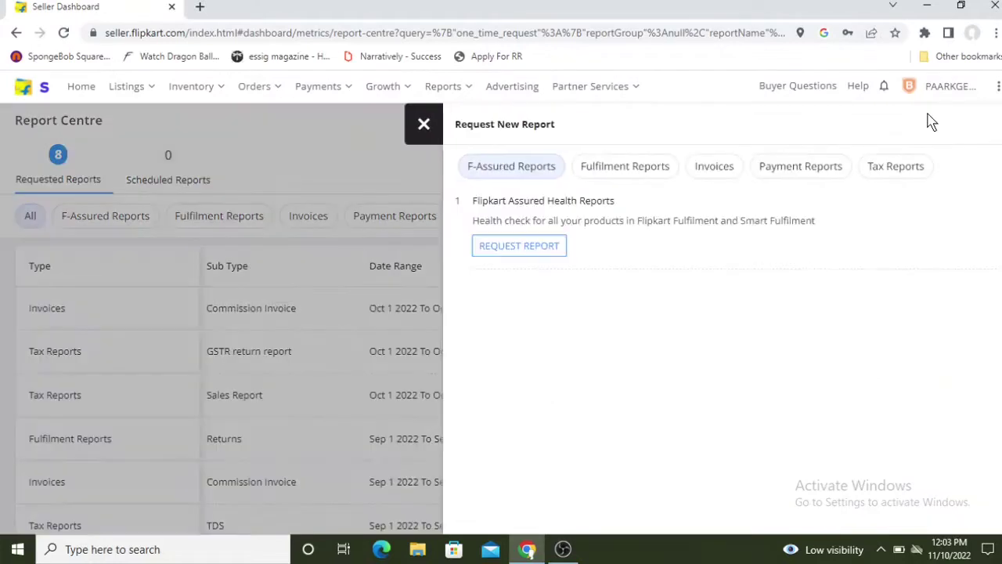
{"action": "left_click", "coordinate": [886, 174]}
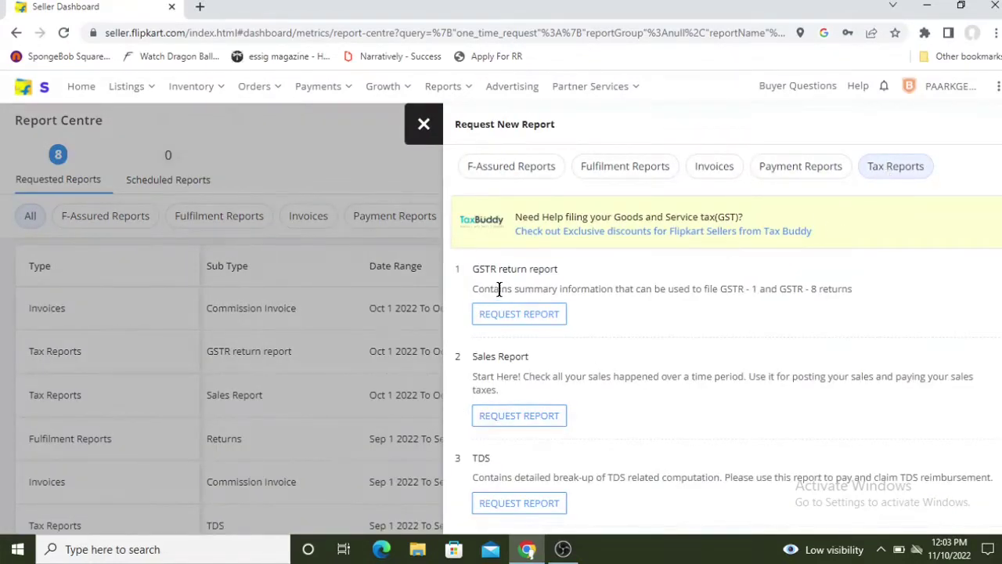
{"action": "left_click", "coordinate": [523, 316]}
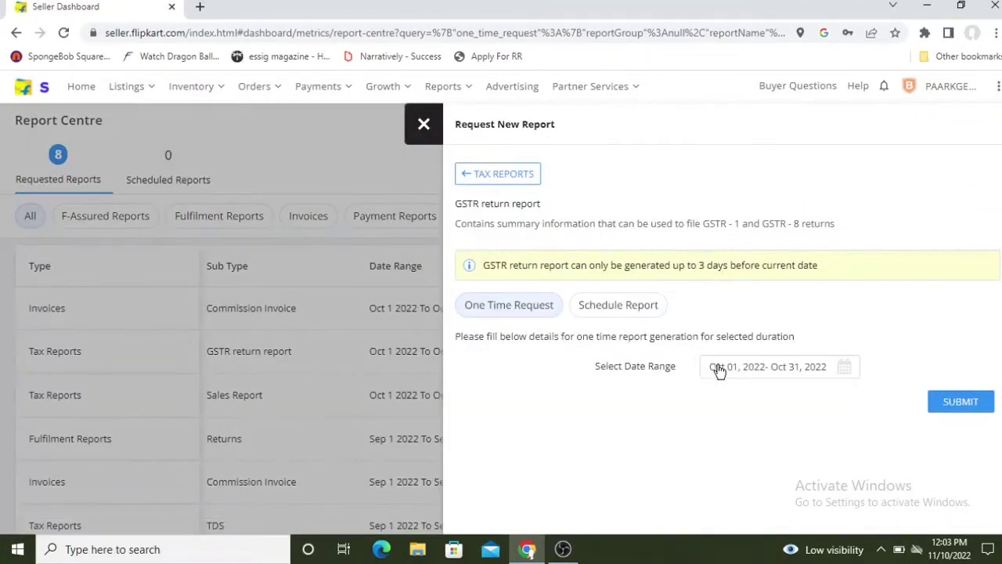
{"action": "left_click", "coordinate": [961, 401]}
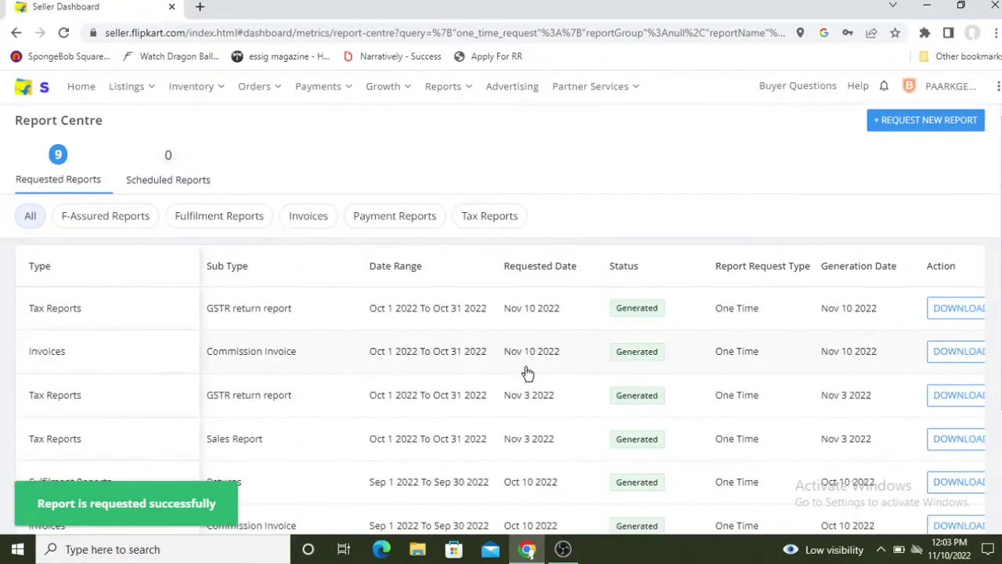
{"action": "scroll", "coordinate": [265, 344], "scroll_direction": "down", "scroll_amount": 2}
{"action": "scroll", "coordinate": [265, 344], "scroll_direction": "up", "scroll_amount": 2}
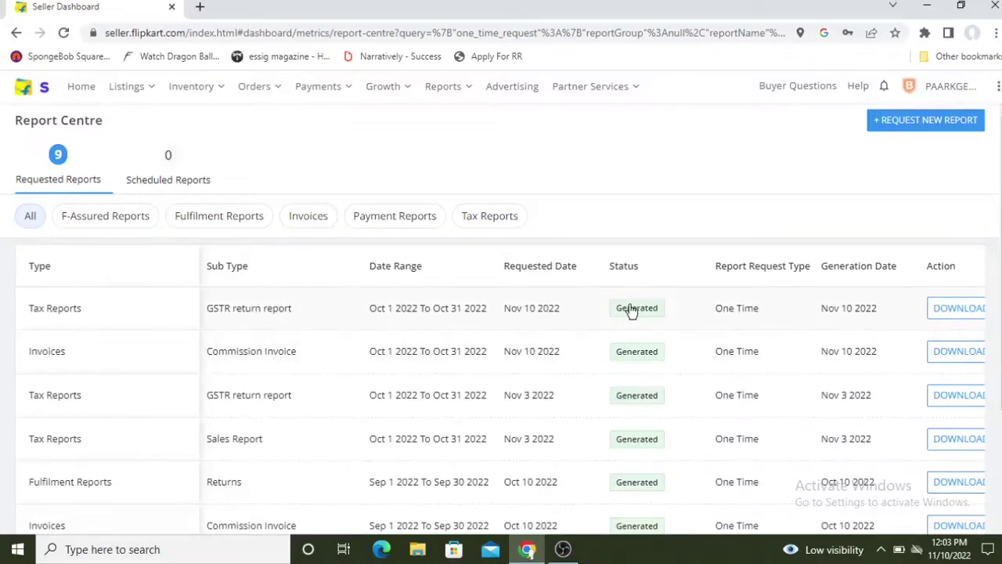
Request a one-time Sales Report from the tax reports for Oct 01, 2022 to Oct 31, 2022.
{"action": "left_click", "coordinate": [881, 549]}
{"action": "left_click", "coordinate": [881, 549]}
{"action": "left_click", "coordinate": [938, 129]}
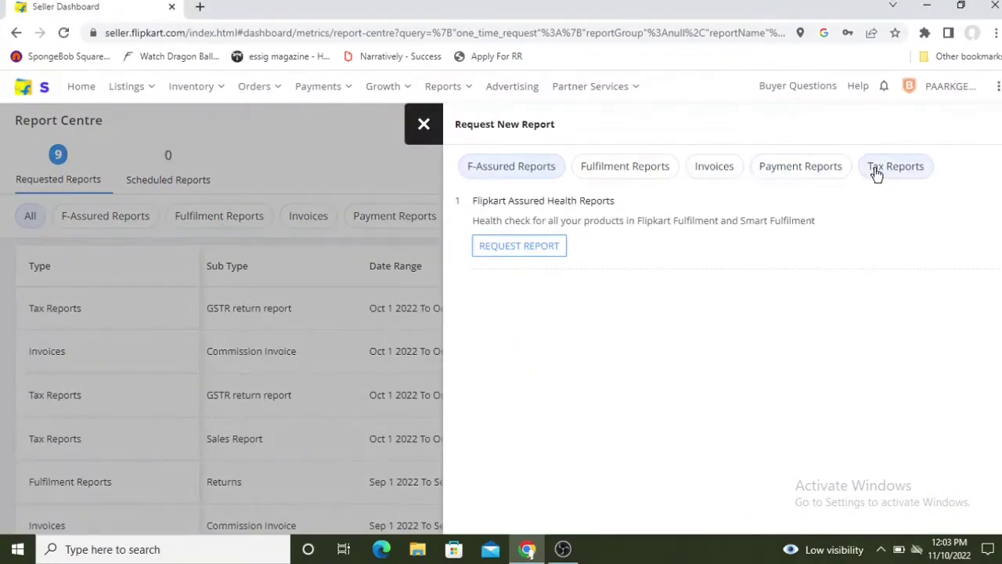
{"action": "left_click", "coordinate": [876, 174]}
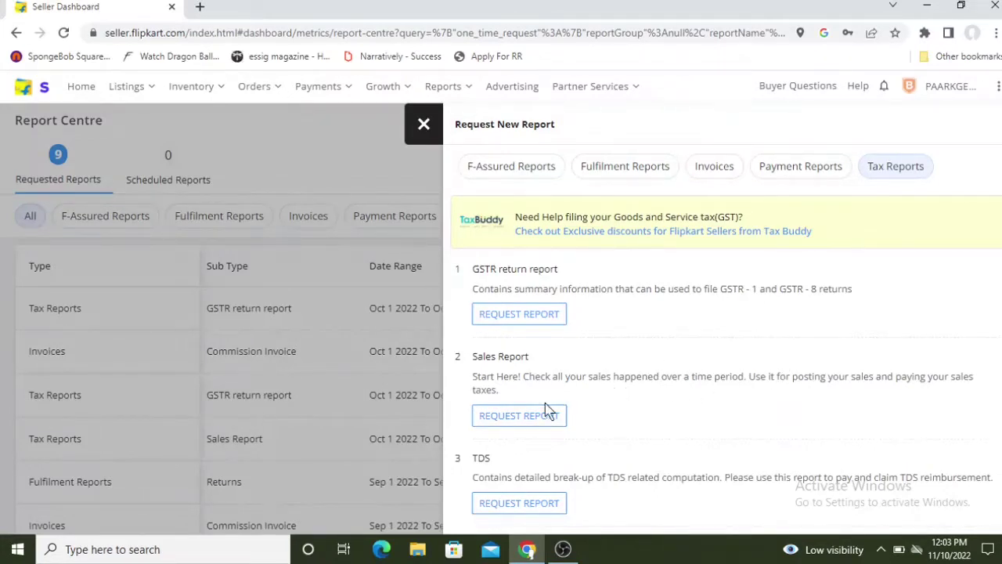
{"action": "left_click", "coordinate": [519, 416]}
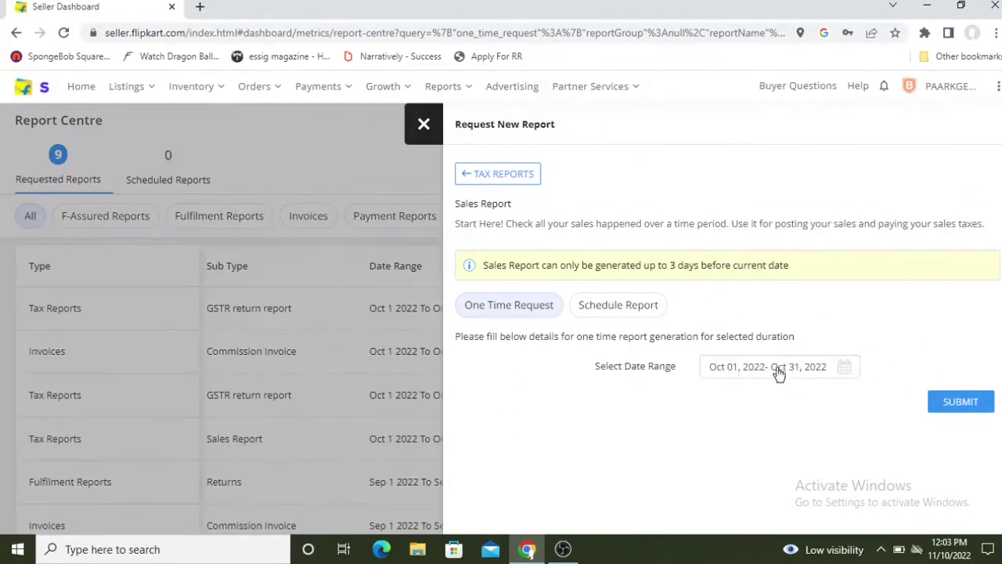
{"action": "left_click", "coordinate": [953, 402]}
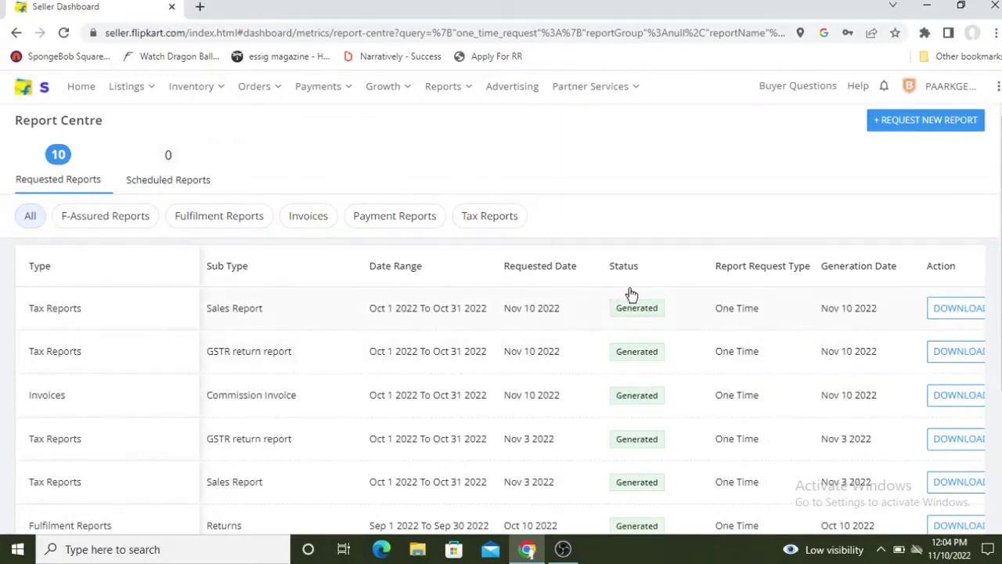
Download the October 2022 GSTR return report that was requested on Nov 10 2022.
{"action": "left_click", "coordinate": [950, 356]}
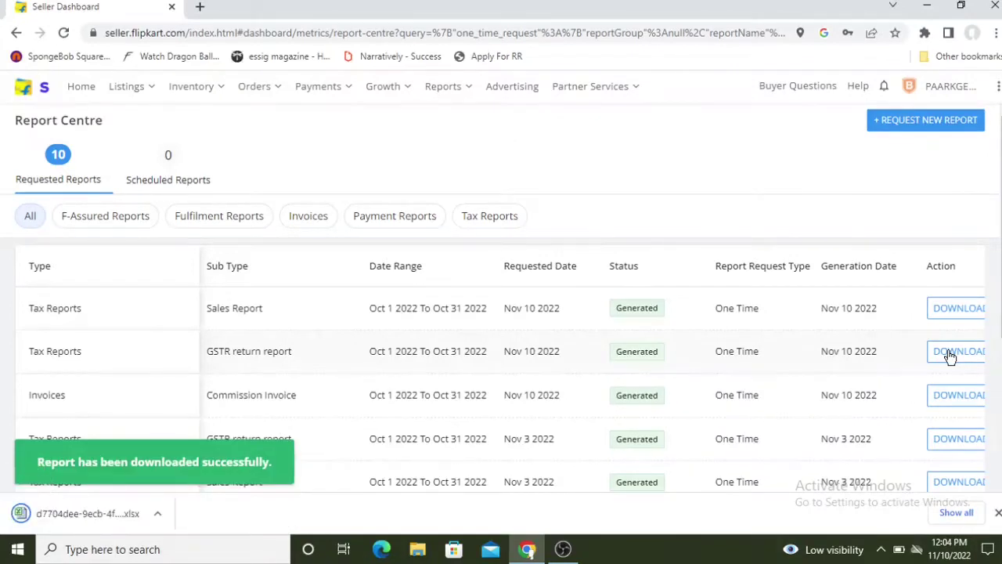
Download the October 2022 Commission Invoice and Sales Report that were requested on Nov 10 2022.
{"action": "left_click", "coordinate": [964, 401]}
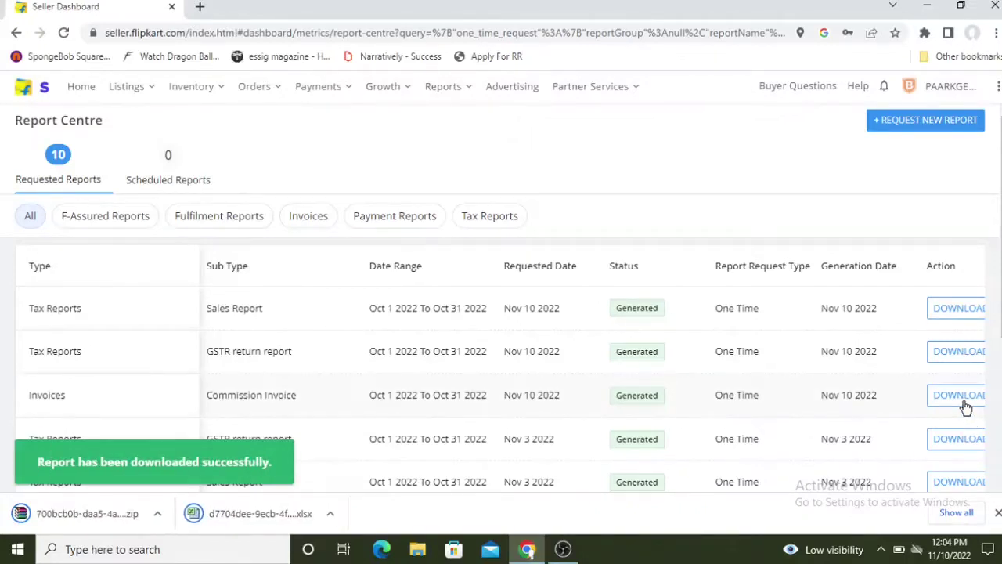
{"action": "left_click", "coordinate": [955, 308]}
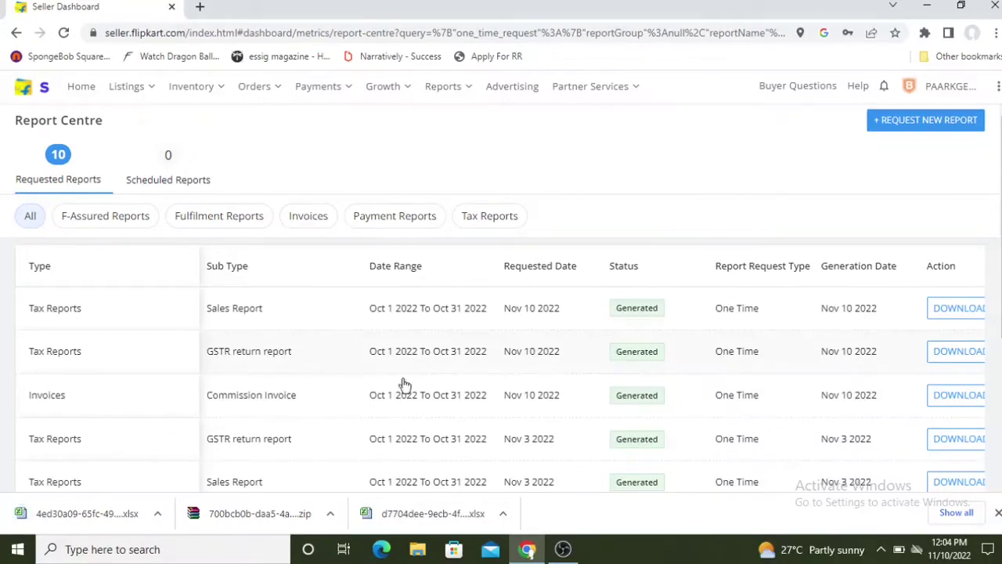
Open the downloaded GSTR return report in Excel, dismiss the Office activation wizard and look through the GSTR-1 and GSTR-8 section sheets.
{"action": "left_click", "coordinate": [417, 517]}
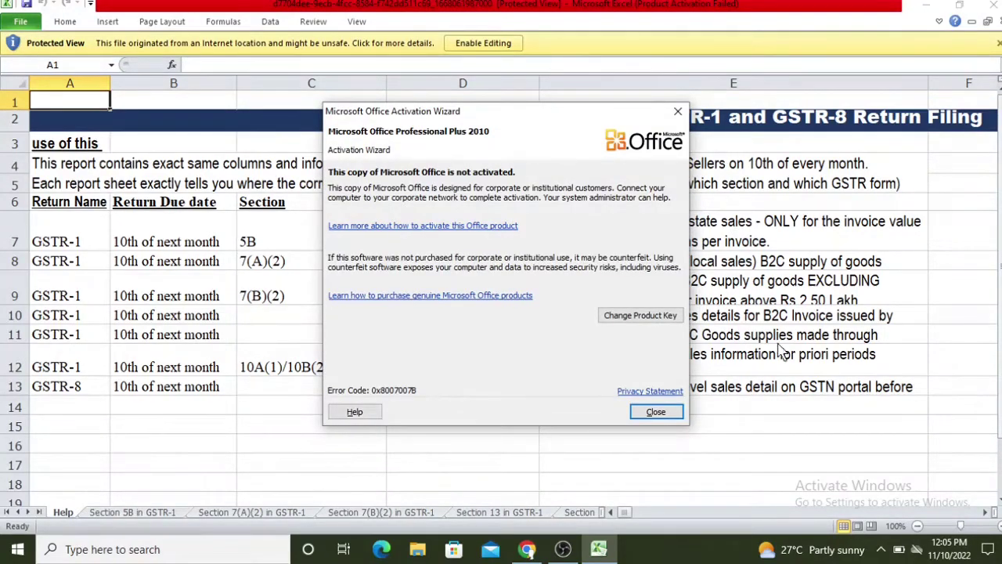
{"action": "left_click", "coordinate": [660, 413]}
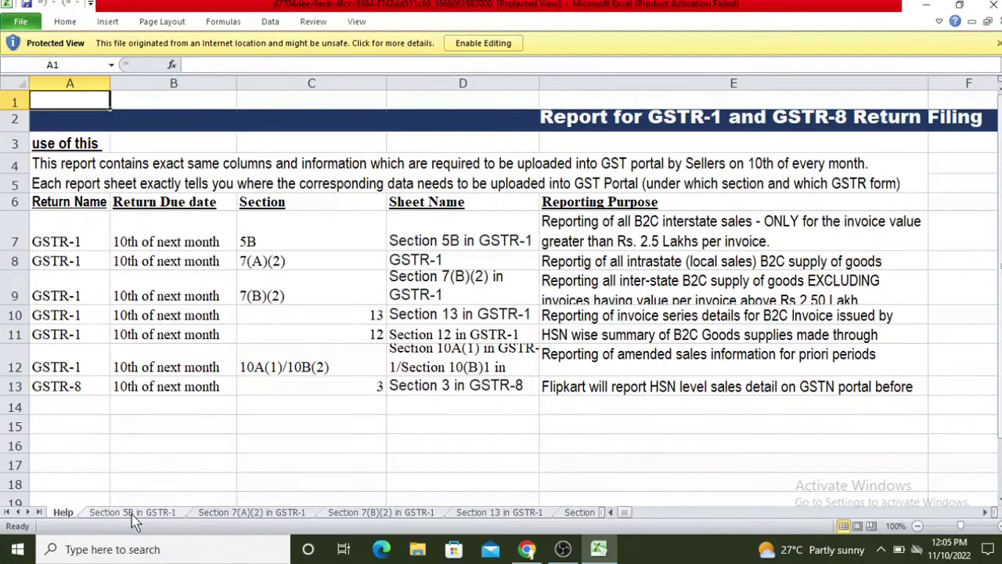
{"action": "left_click", "coordinate": [127, 513]}
{"action": "left_click", "coordinate": [223, 515]}
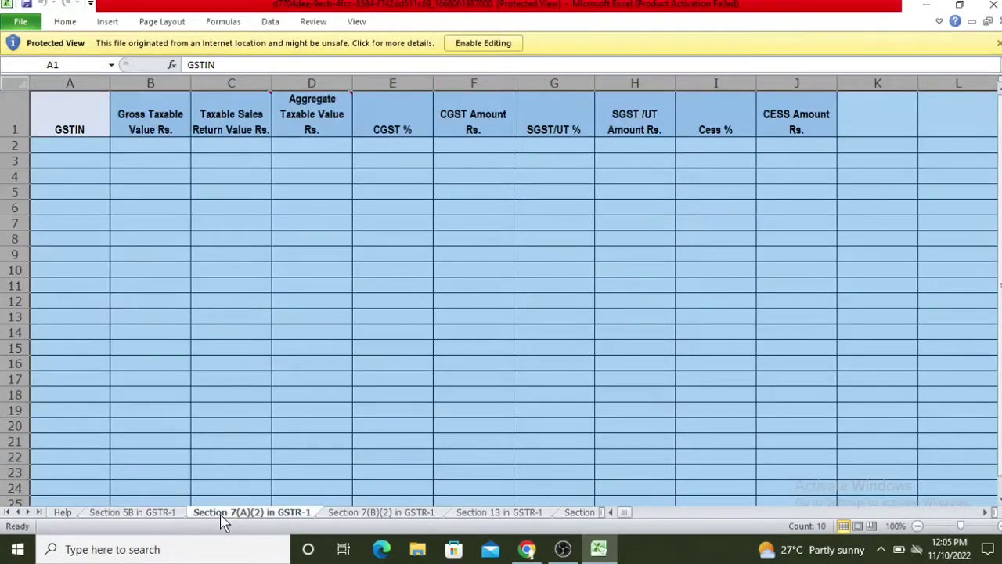
{"action": "left_click", "coordinate": [356, 517]}
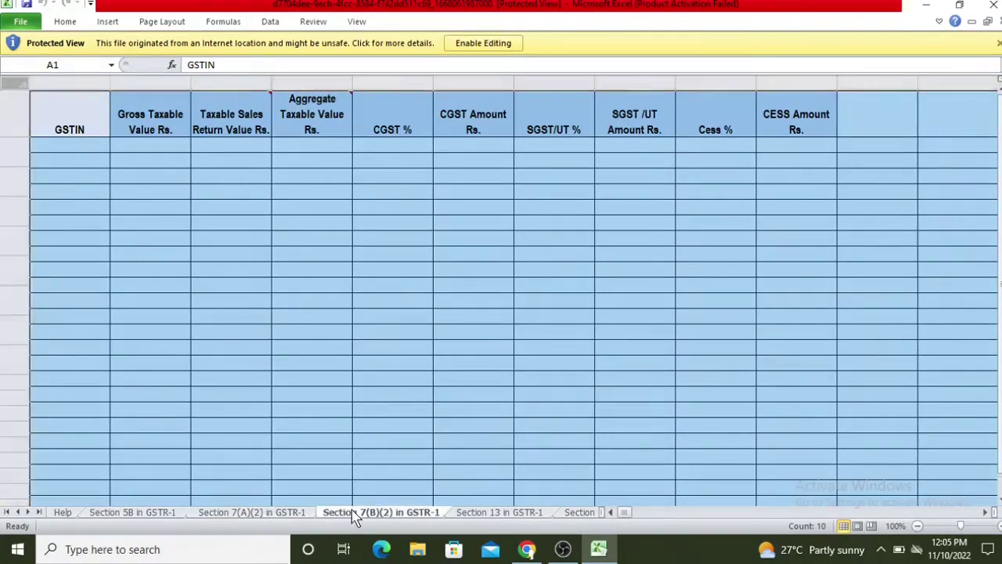
{"action": "left_click", "coordinate": [474, 515]}
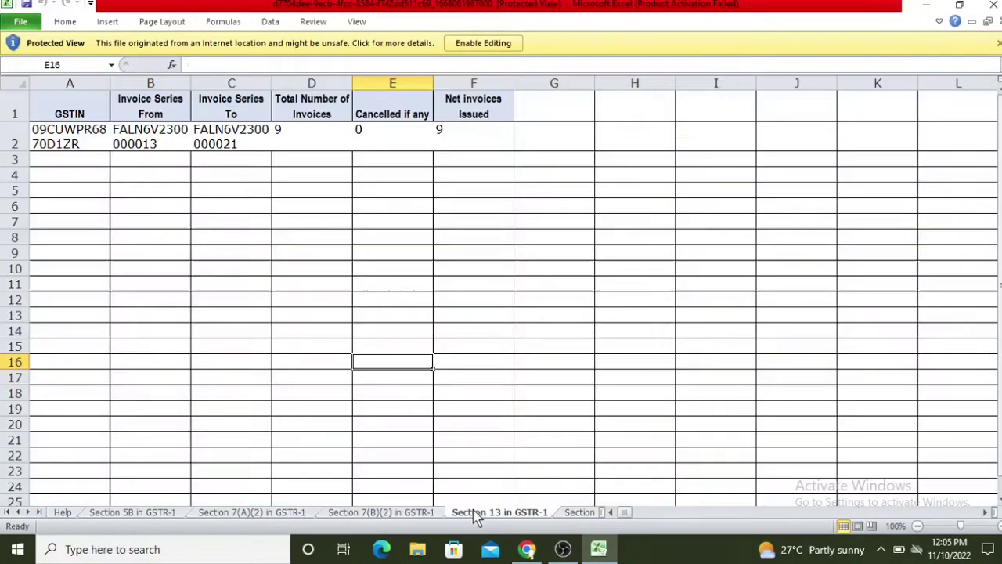
{"action": "left_click", "coordinate": [565, 515]}
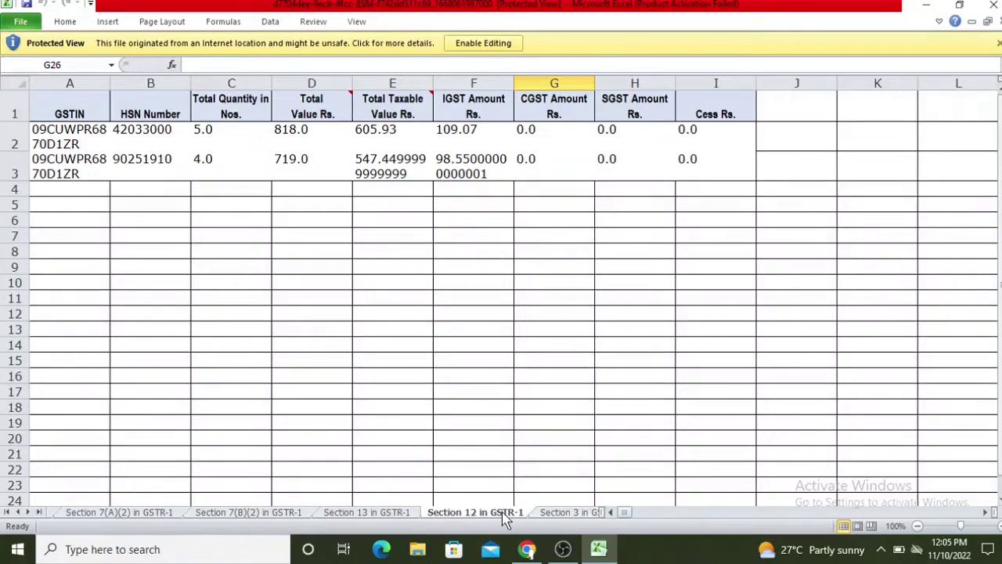
{"action": "left_click", "coordinate": [565, 515]}
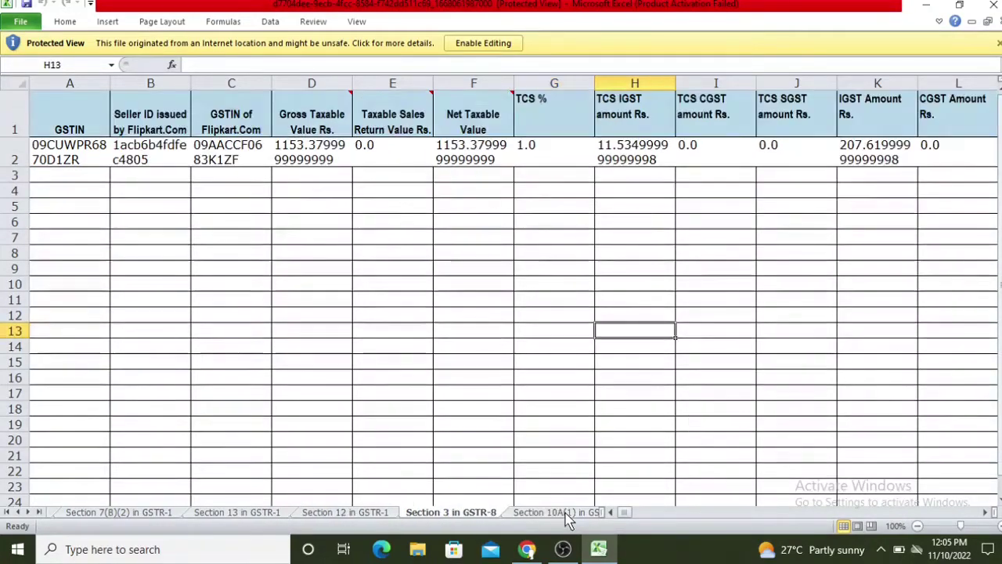
{"action": "left_click", "coordinate": [567, 515]}
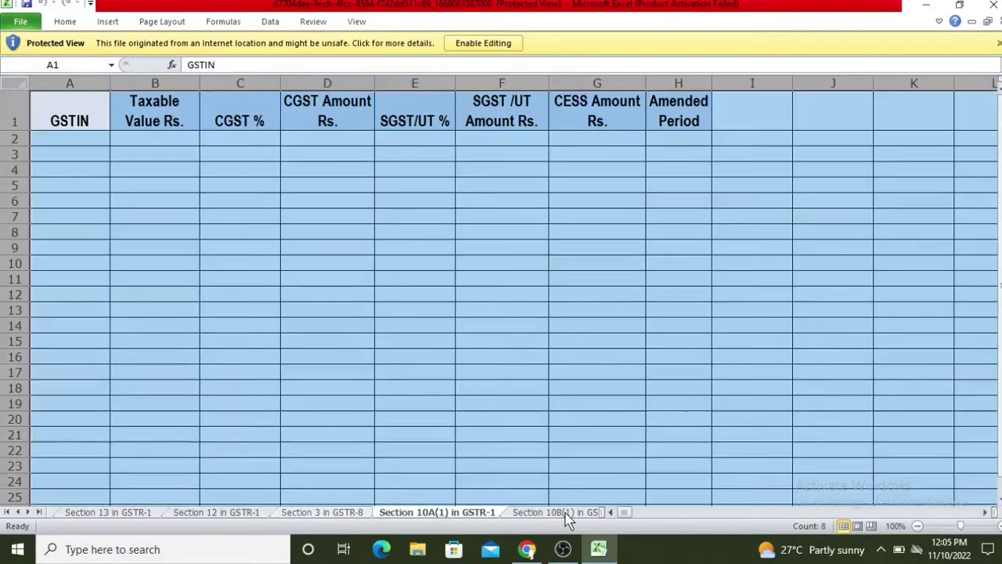
{"action": "left_click", "coordinate": [110, 516]}
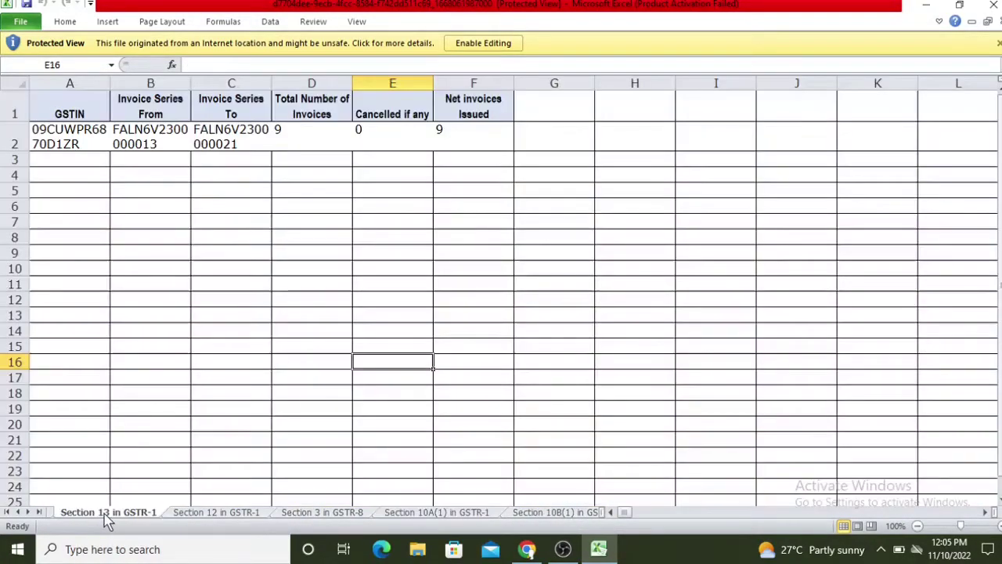
Compare the Help sheet's reporting purposes with the data in the section 5B, 7(A)(2), 7(B)(2), 13, 12 and GSTR-8 section 3 sheets.
{"action": "left_click", "coordinate": [7, 512]}
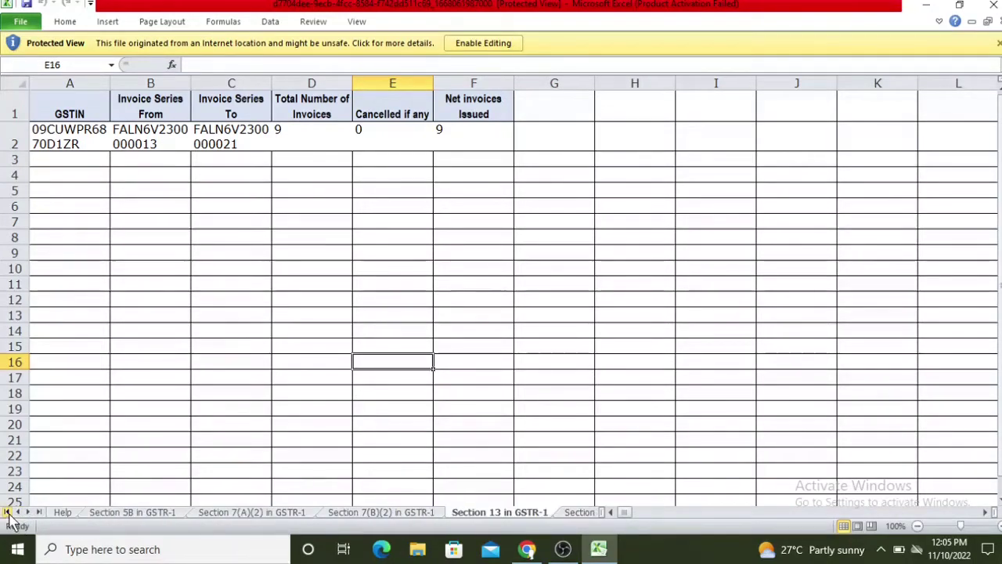
{"action": "left_click", "coordinate": [65, 513]}
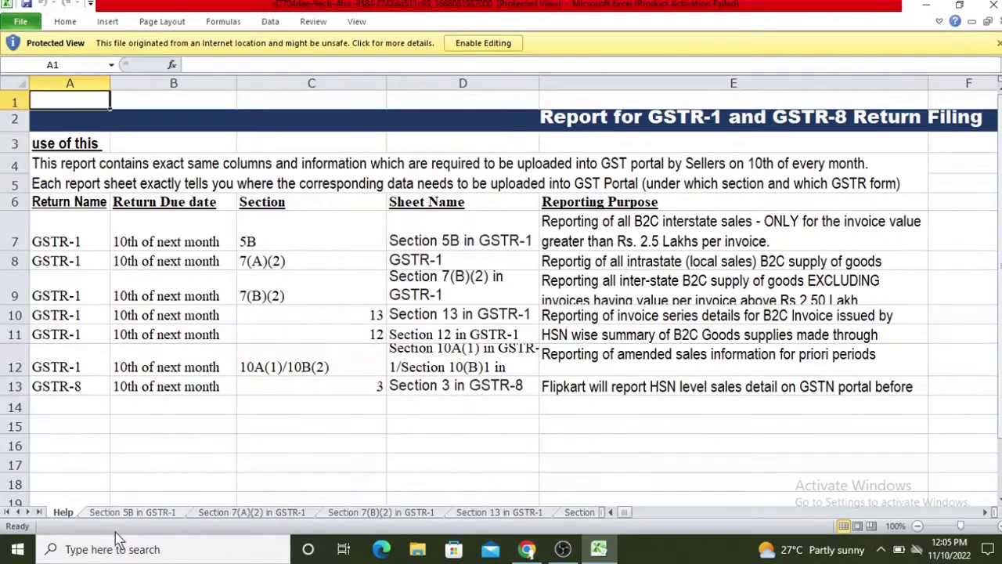
{"action": "left_click", "coordinate": [134, 516]}
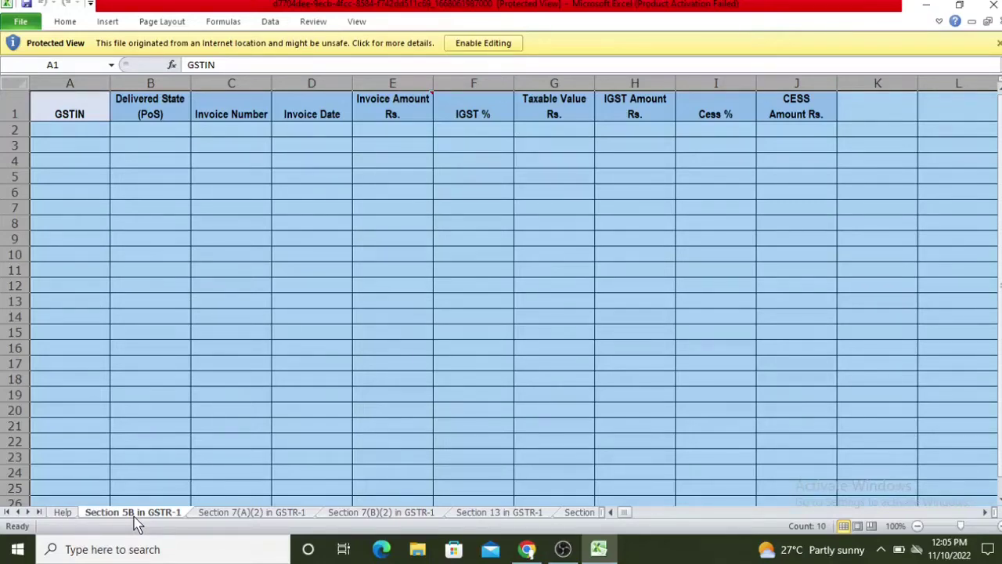
{"action": "left_click", "coordinate": [64, 515]}
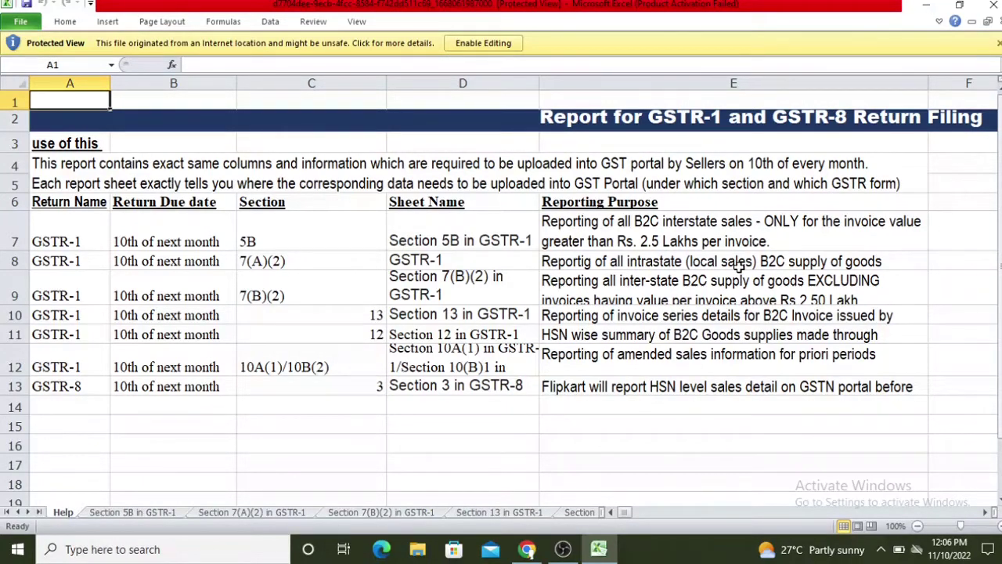
{"action": "left_click", "coordinate": [238, 515]}
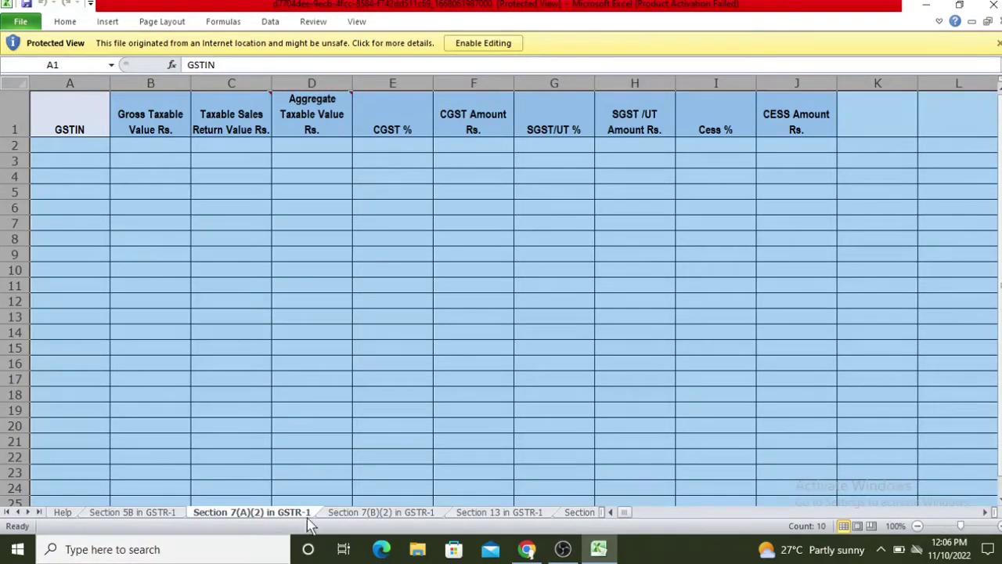
{"action": "left_click", "coordinate": [361, 519]}
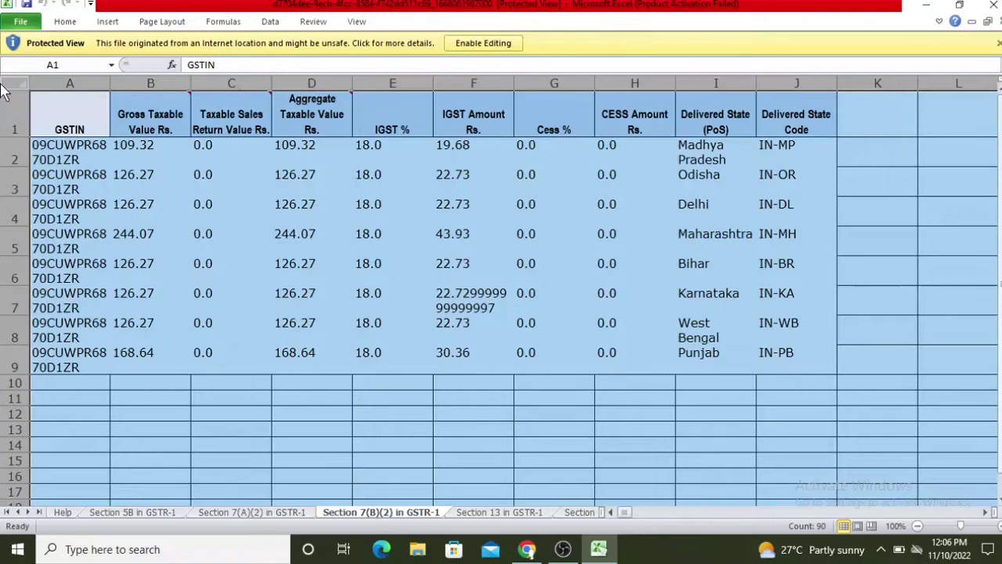
{"action": "left_click", "coordinate": [497, 516]}
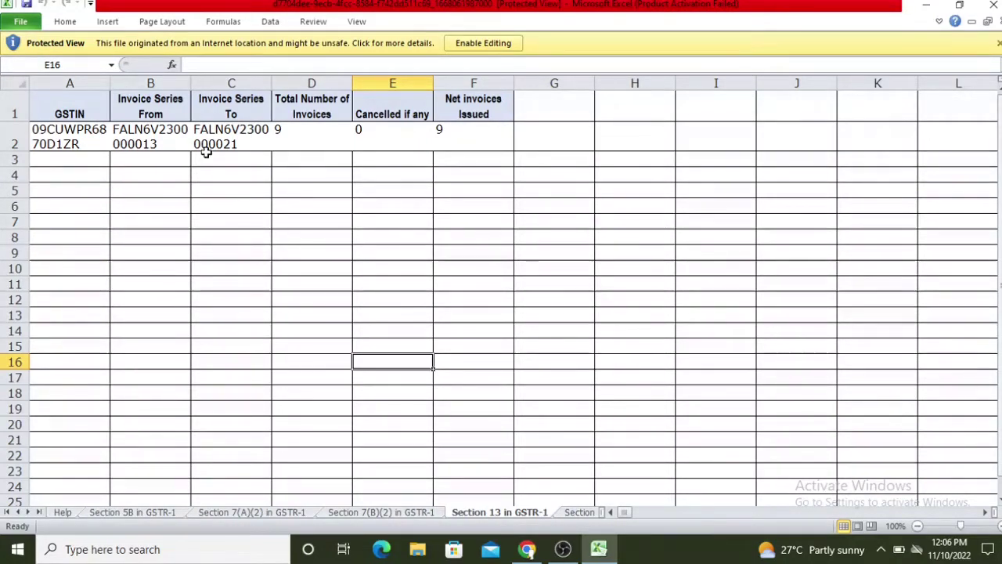
{"action": "left_click", "coordinate": [582, 513]}
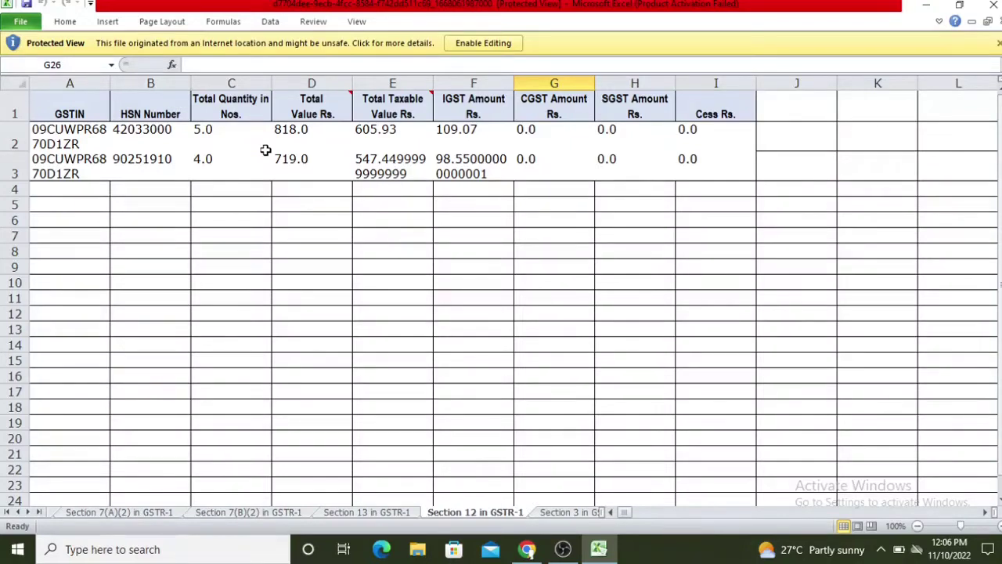
{"action": "left_click", "coordinate": [565, 512]}
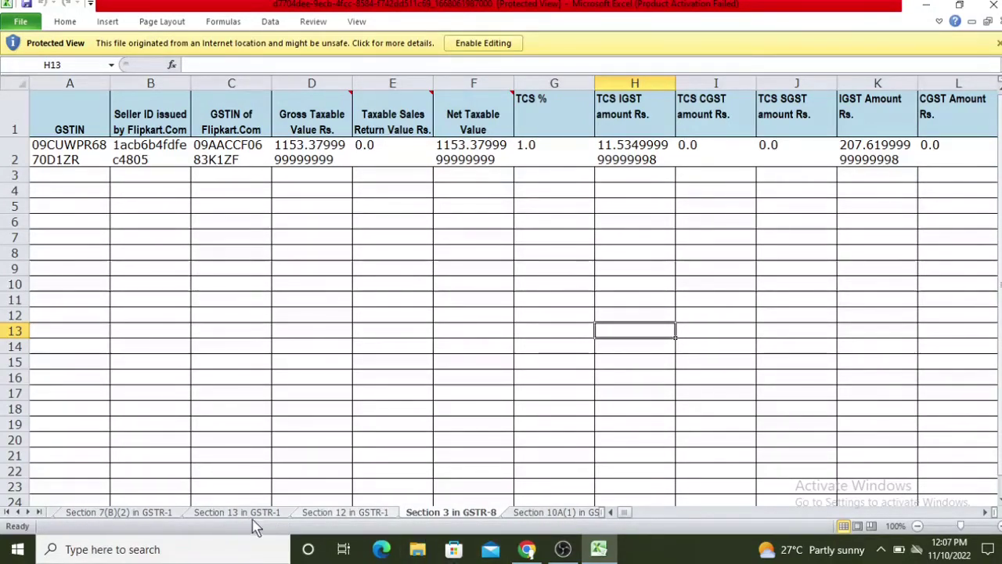
{"action": "left_click", "coordinate": [131, 516]}
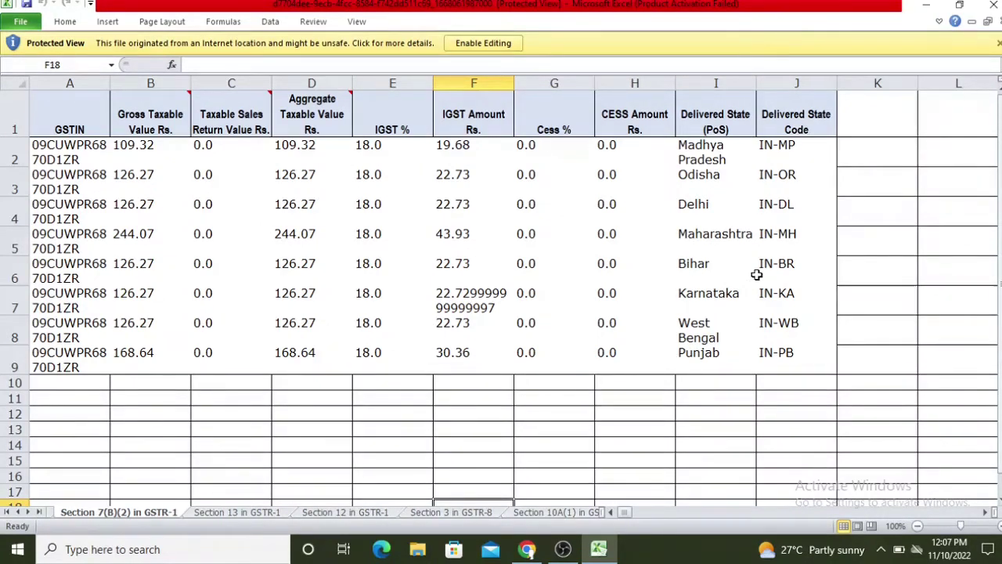
Switch to Chrome, search the web for "gst login" and open the GST Portal login page.
{"action": "mouse_move", "coordinate": [526, 548]}
{"action": "left_click", "coordinate": [526, 495]}
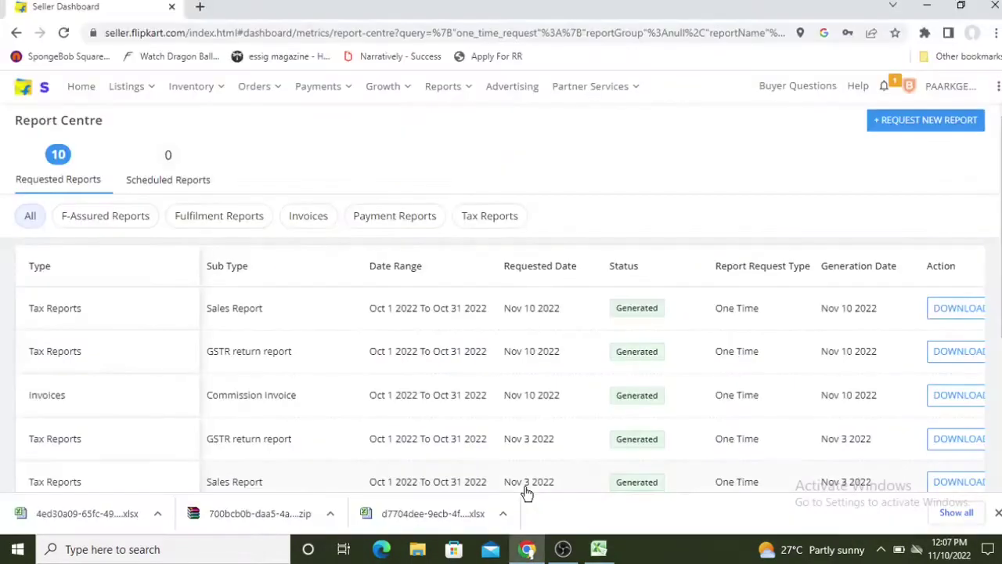
{"action": "left_click", "coordinate": [274, 31]}
{"action": "key", "text": "BackSpace"}
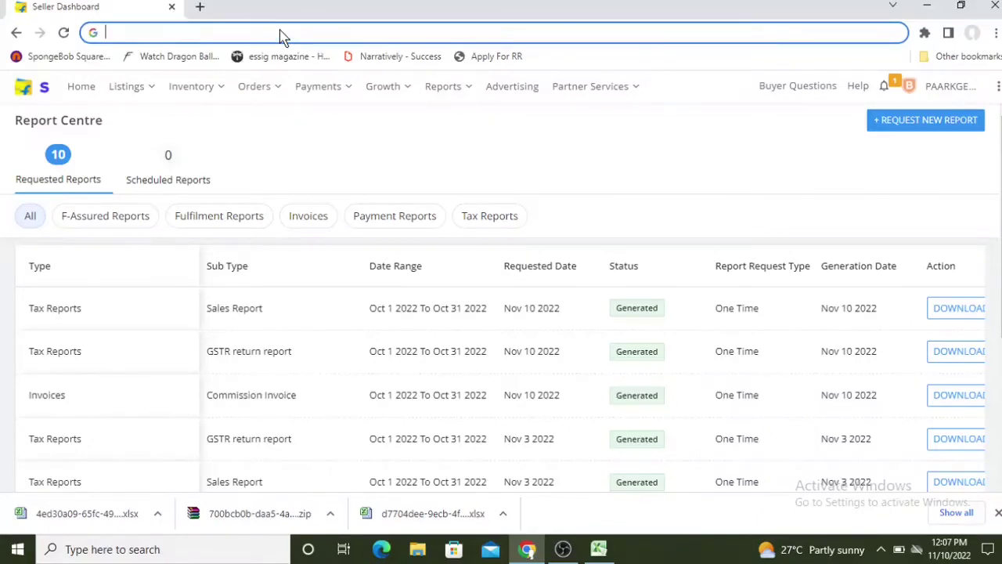
{"action": "type", "text": "gst"}
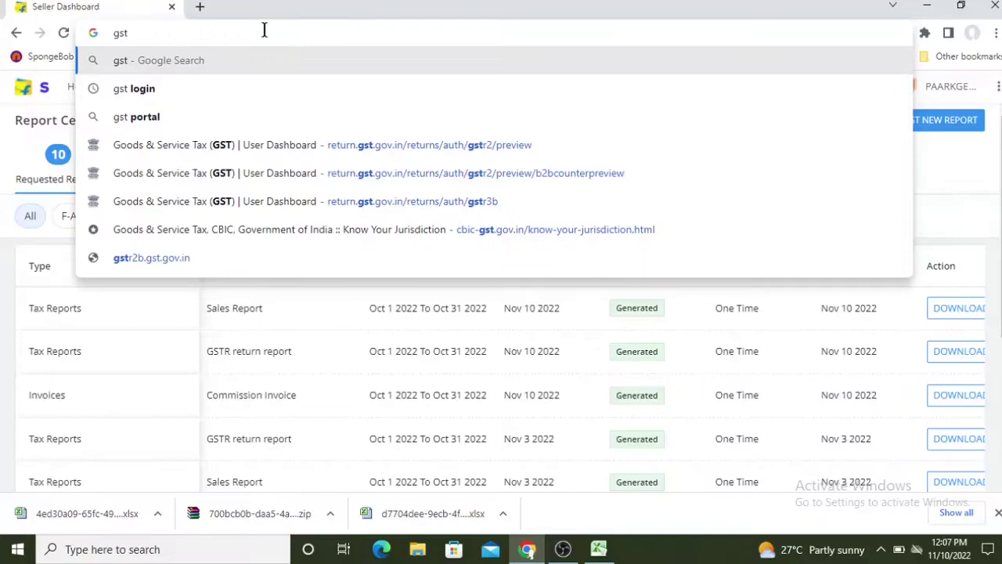
{"action": "left_click", "coordinate": [159, 96]}
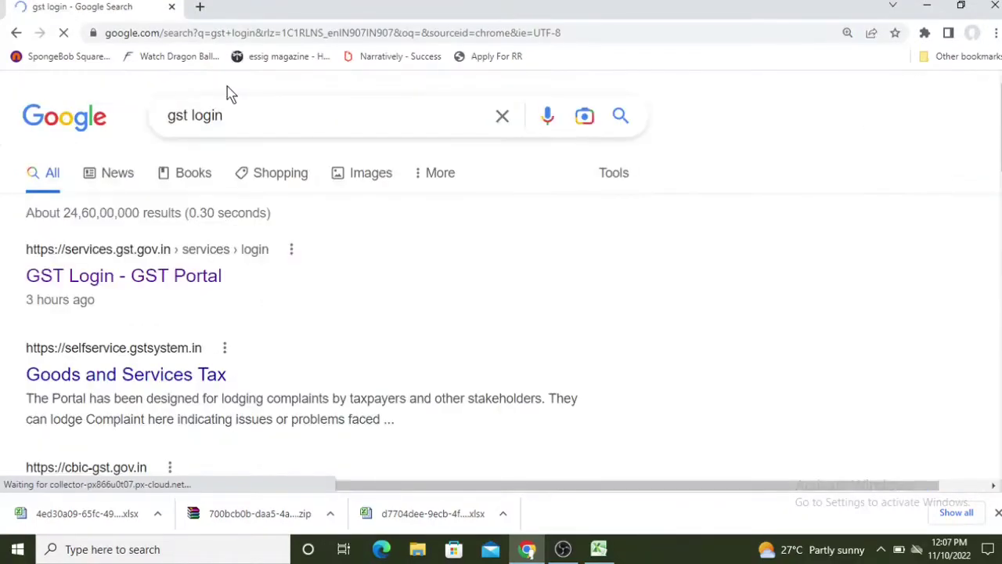
{"action": "left_click", "coordinate": [162, 279]}
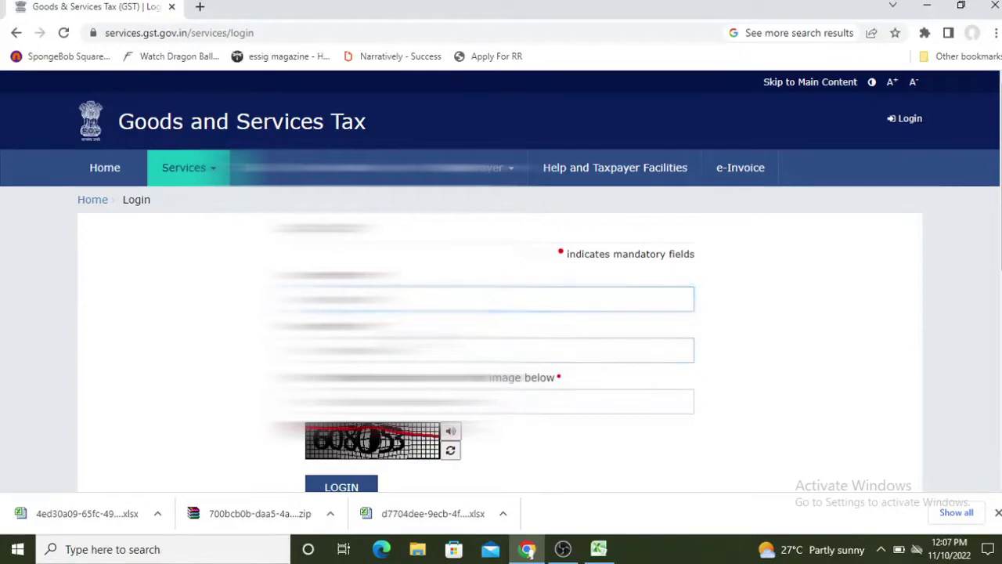
Enter the account password and the captcha characters, and log in to the GST portal.
{"action": "left_click", "coordinate": [485, 350]}
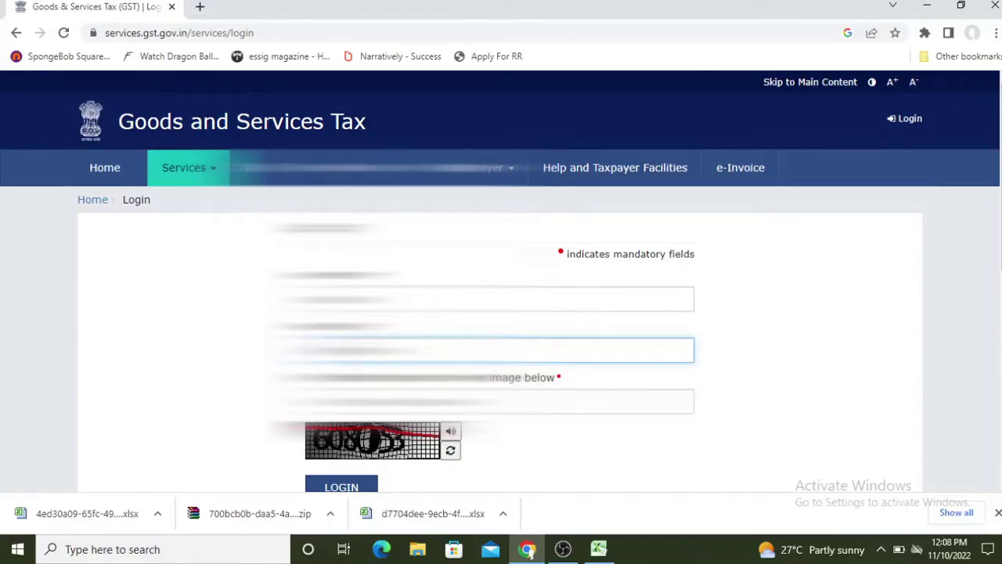
{"action": "type", "text": "•"}
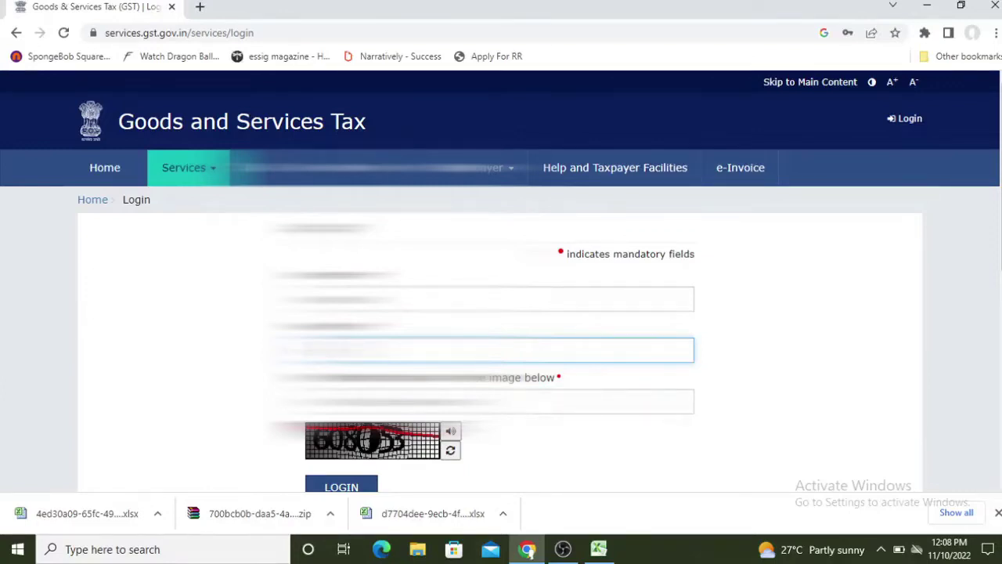
{"action": "type", "text": "•••••"}
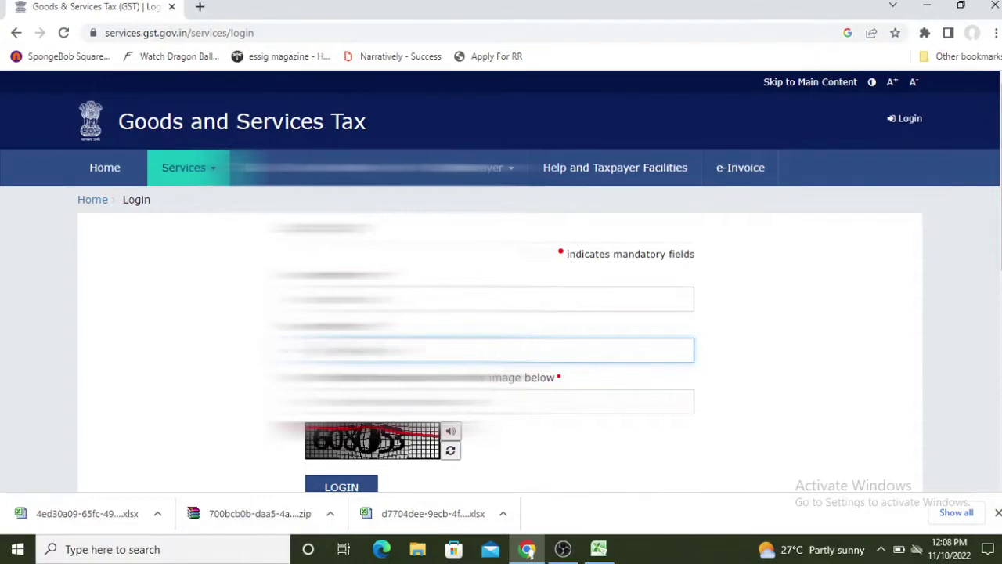
{"action": "type", "text": "•••••"}
{"action": "key", "text": "Tab"}
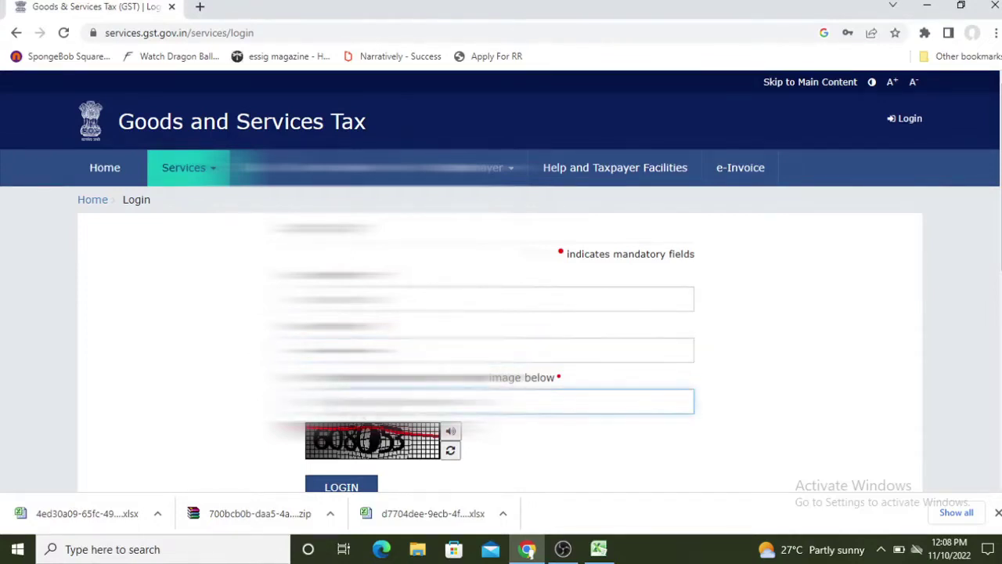
{"action": "type", "text": "608"}
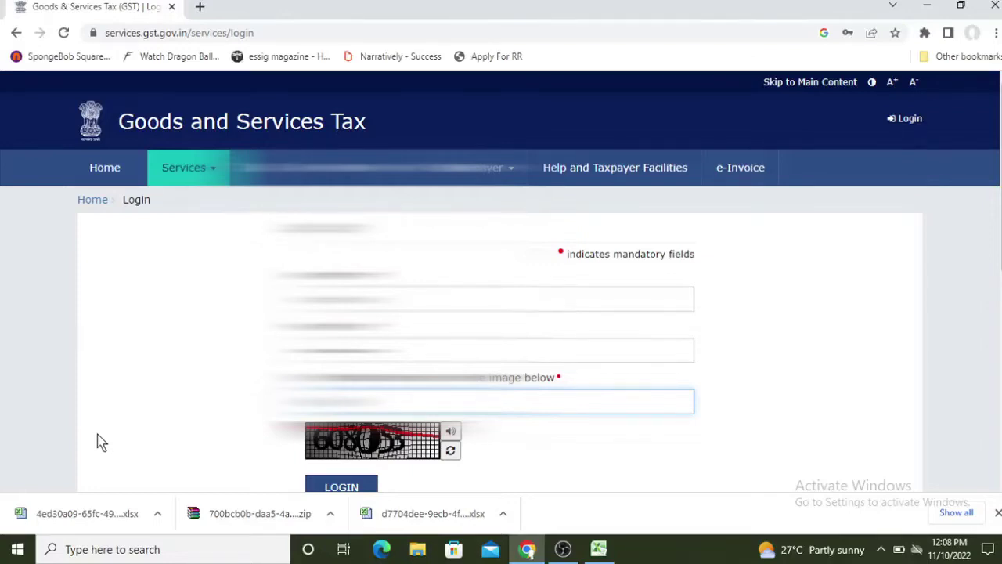
{"action": "scroll", "coordinate": [235, 397], "scroll_direction": "down", "scroll_amount": 1}
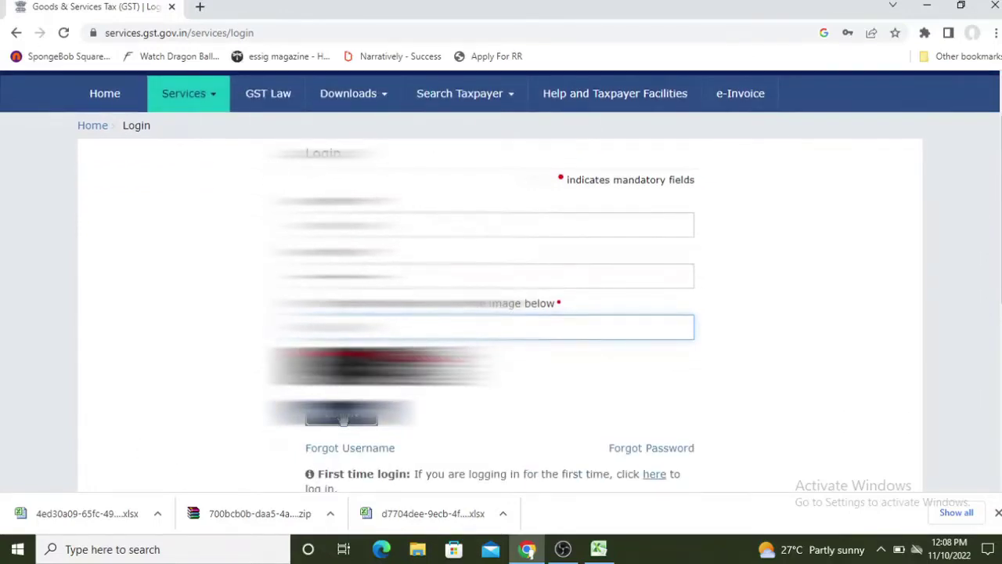
{"action": "left_click", "coordinate": [341, 419]}
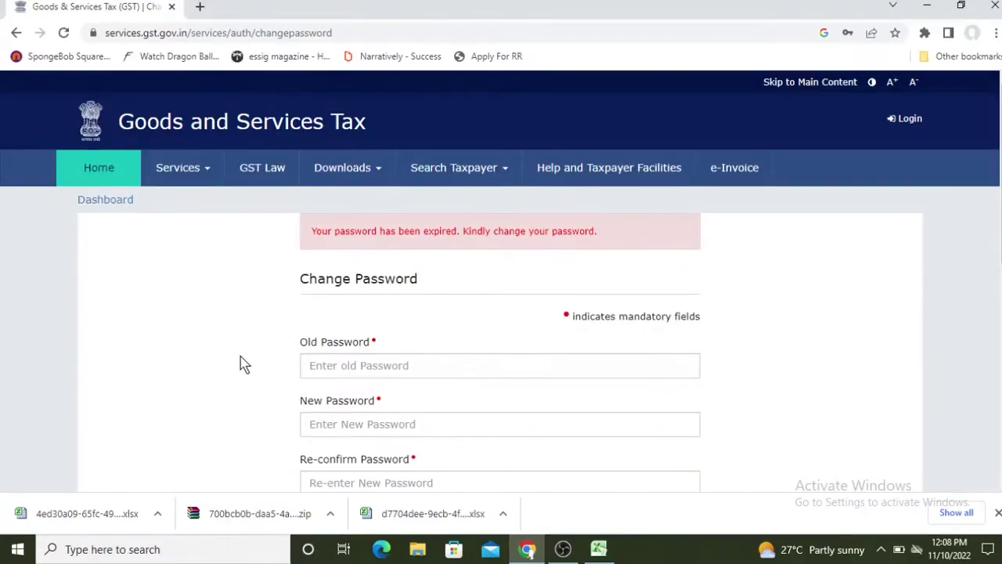
Review the Change Password form's fields and the rules for a new password.
{"action": "scroll", "coordinate": [287, 324], "scroll_direction": "down", "scroll_amount": 2}
{"action": "scroll", "coordinate": [286, 324], "scroll_direction": "up", "scroll_amount": 1}
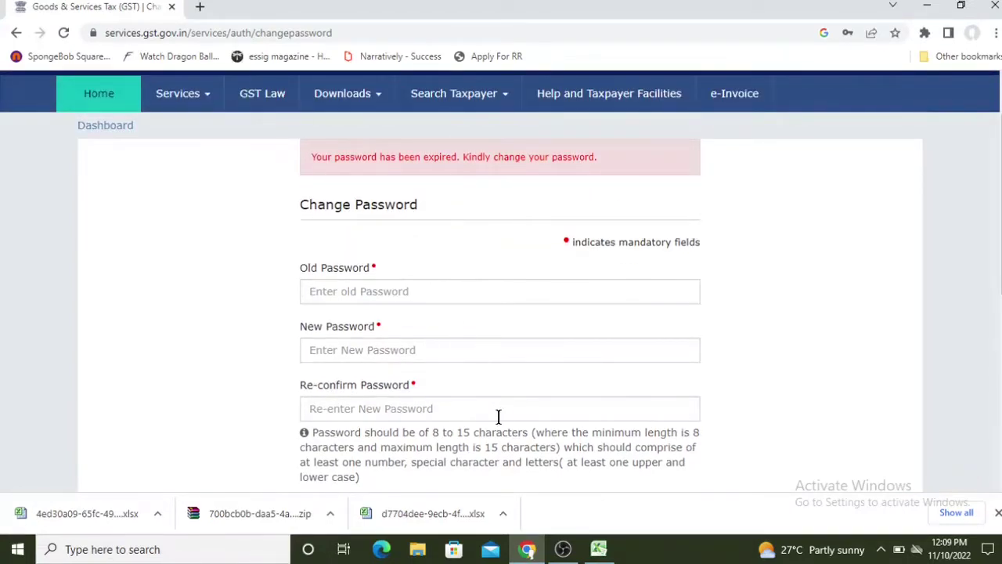
{"action": "scroll", "coordinate": [505, 408], "scroll_direction": "down", "scroll_amount": 1}
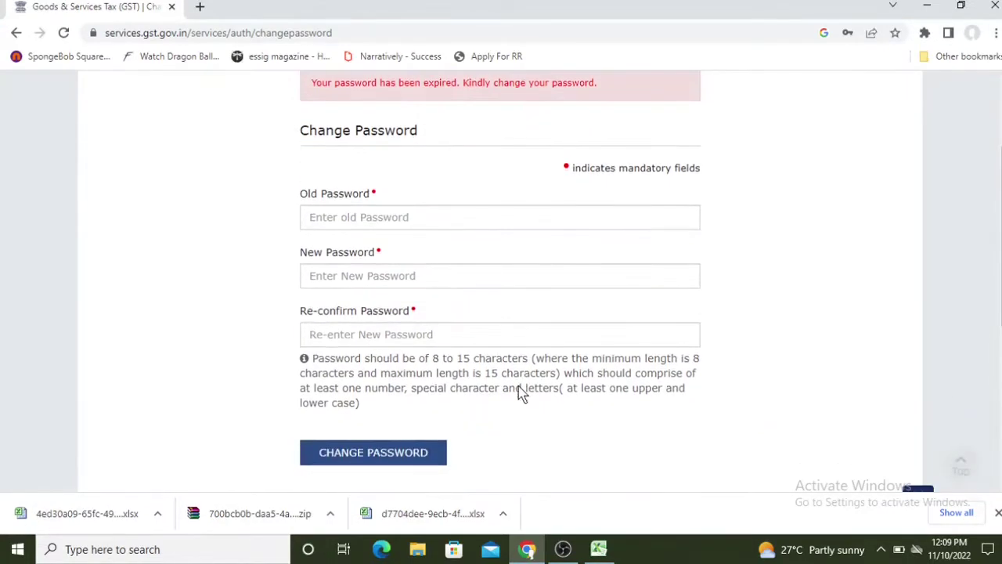
{"action": "scroll", "coordinate": [528, 411], "scroll_direction": "up", "scroll_amount": 1}
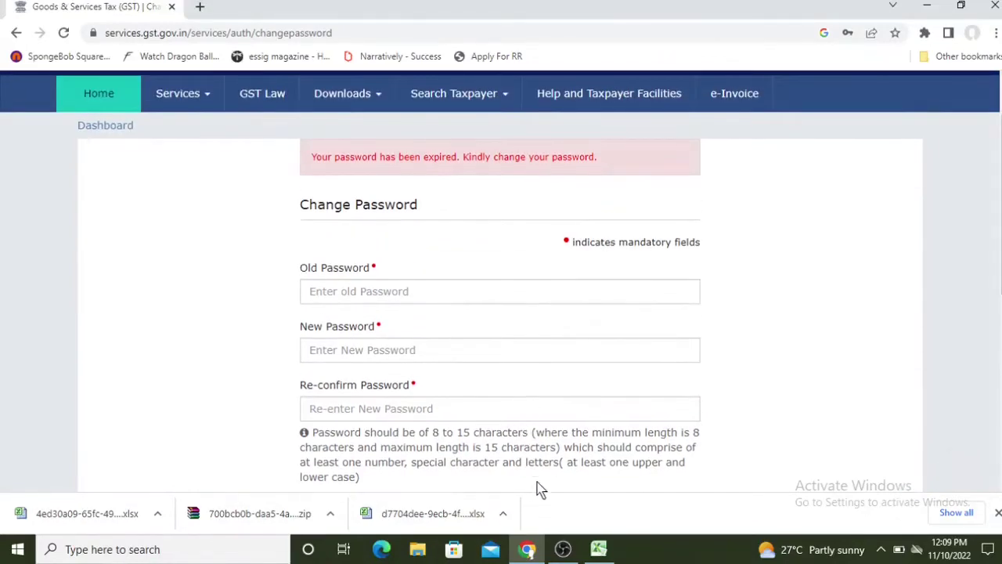
{"action": "mouse_move", "coordinate": [562, 548]}
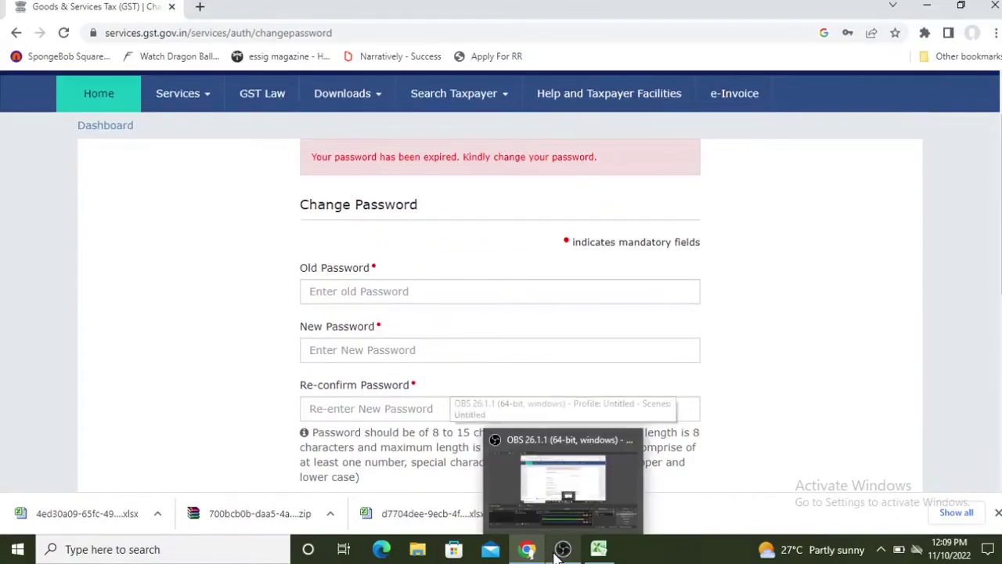
{"action": "left_click", "coordinate": [595, 501]}
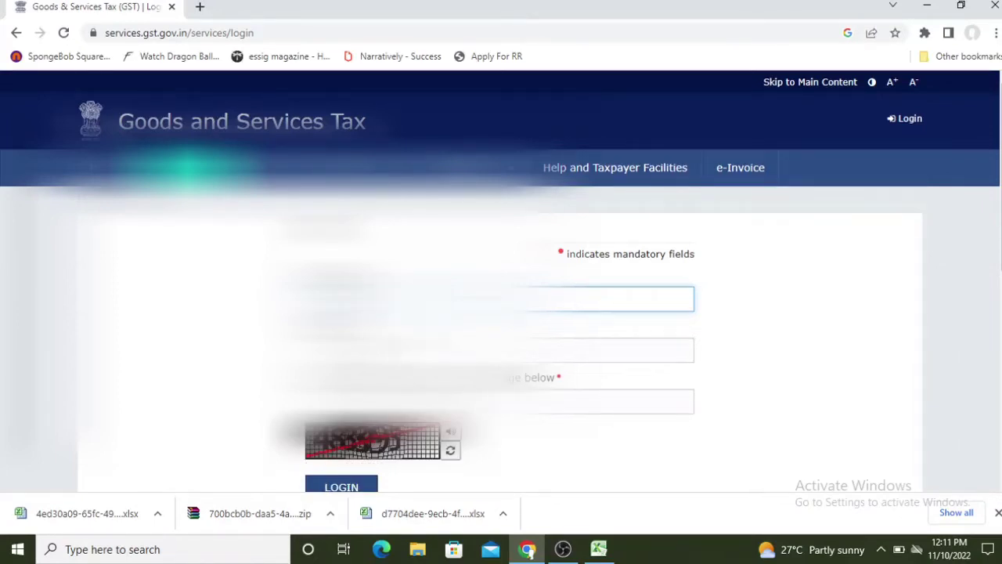
Log in to the GST portal again, filling in the account password and the captcha characters.
{"action": "left_click", "coordinate": [439, 350]}
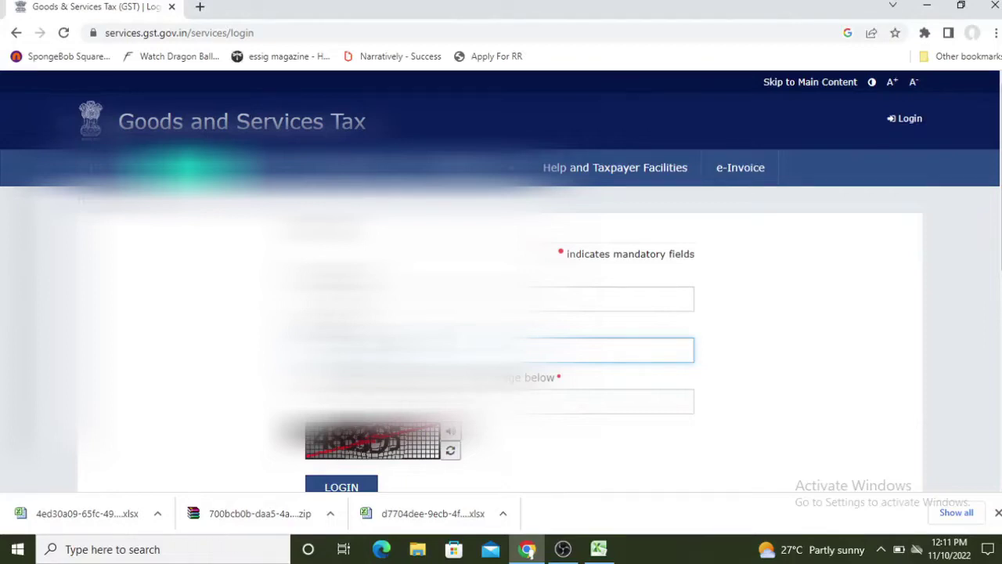
{"action": "type", "text": "•"}
{"action": "left_click", "coordinate": [438, 402]}
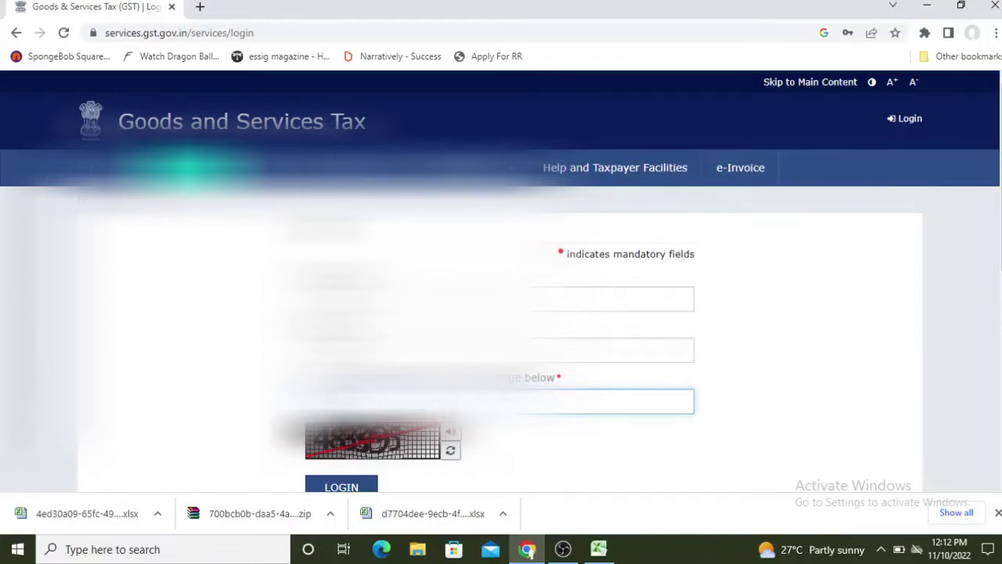
{"action": "scroll", "coordinate": [537, 428], "scroll_direction": "down", "scroll_amount": 2}
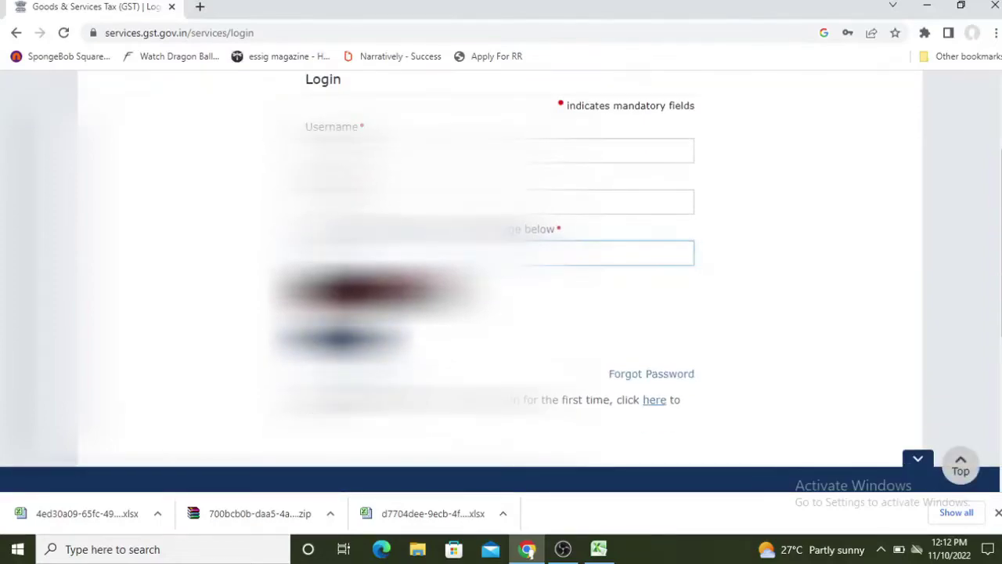
{"action": "left_click", "coordinate": [341, 338]}
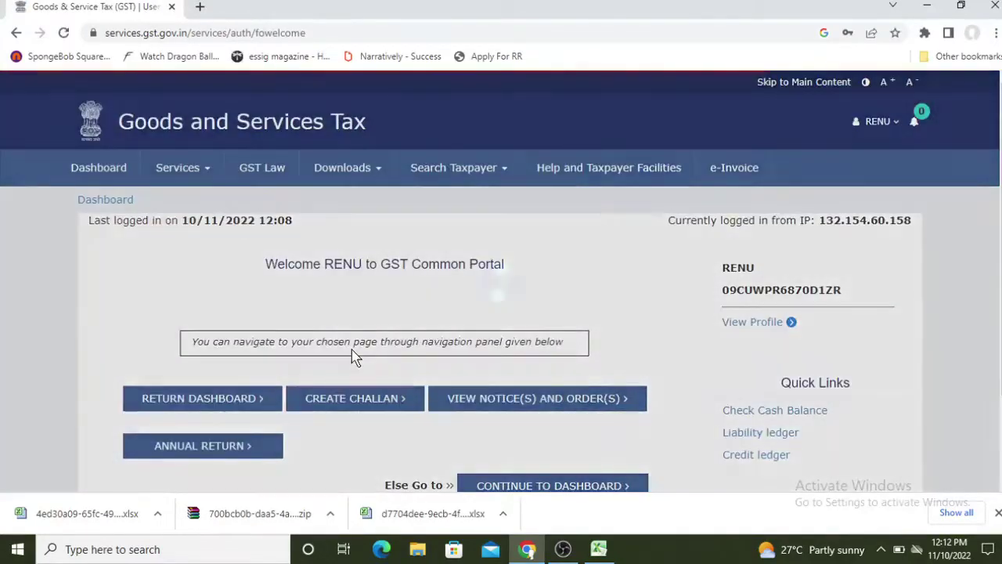
Check the October 2022 GSTR-1 and GSTR-3B due dates in the Returns Calendar and open the return dashboard.
{"action": "scroll", "coordinate": [353, 356], "scroll_direction": "down", "scroll_amount": 1}
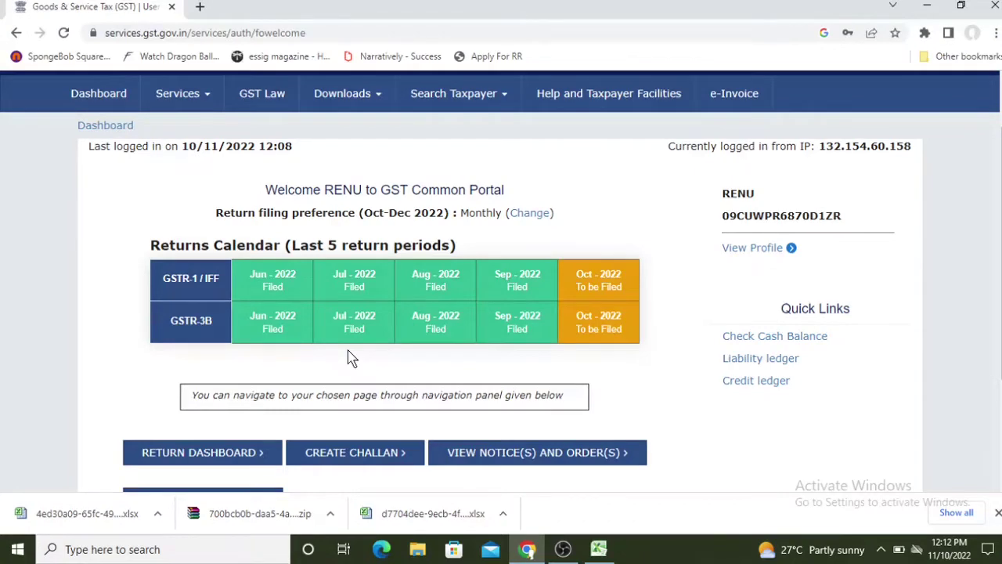
{"action": "mouse_move", "coordinate": [588, 270]}
{"action": "mouse_move", "coordinate": [616, 323]}
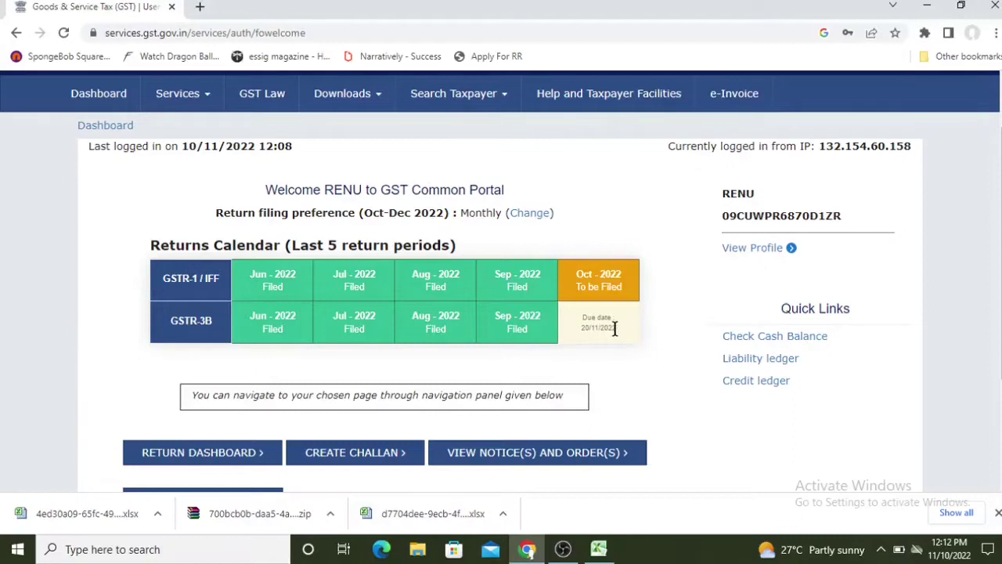
{"action": "scroll", "coordinate": [266, 262], "scroll_direction": "down", "scroll_amount": 1}
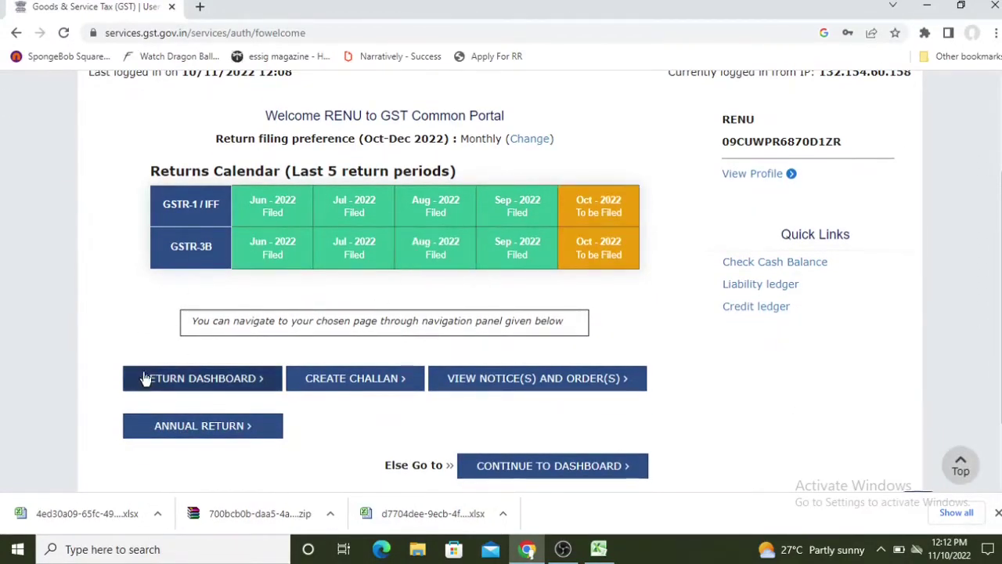
{"action": "left_click", "coordinate": [194, 384]}
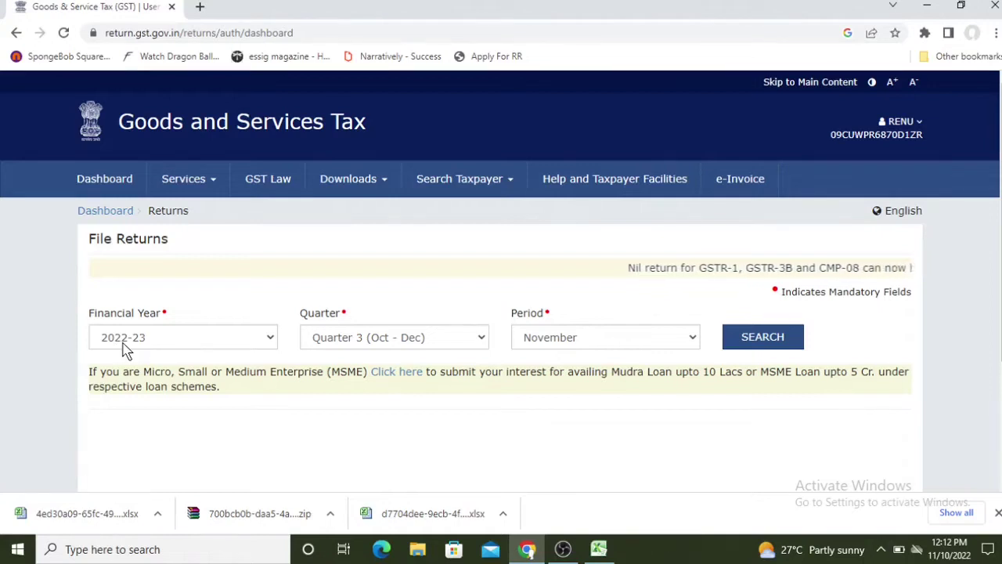
Search the returns for financial year 2022-23, Quarter 3 (Oct - Dec), period October.
{"action": "left_click", "coordinate": [370, 343]}
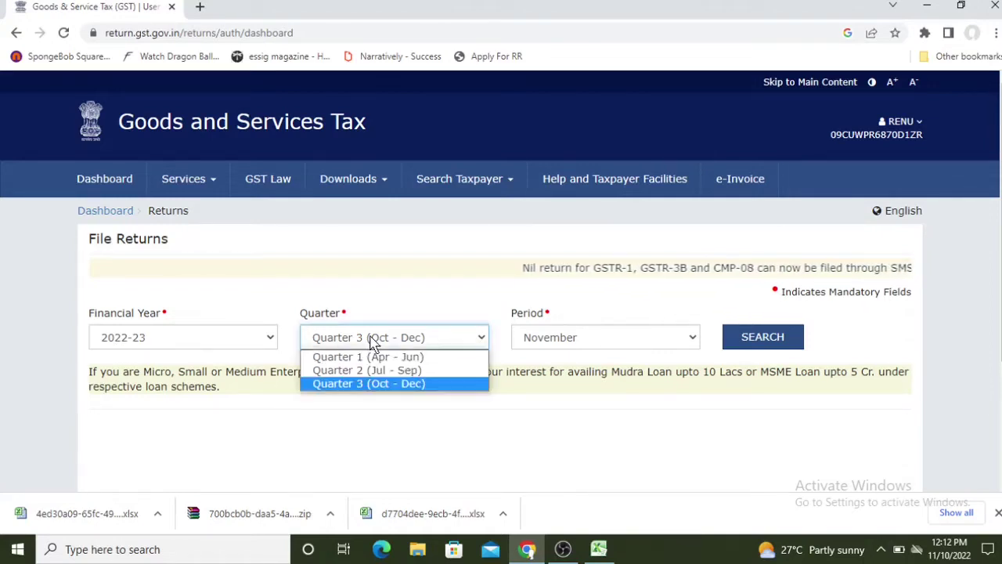
{"action": "left_click", "coordinate": [371, 343]}
{"action": "left_click", "coordinate": [371, 343]}
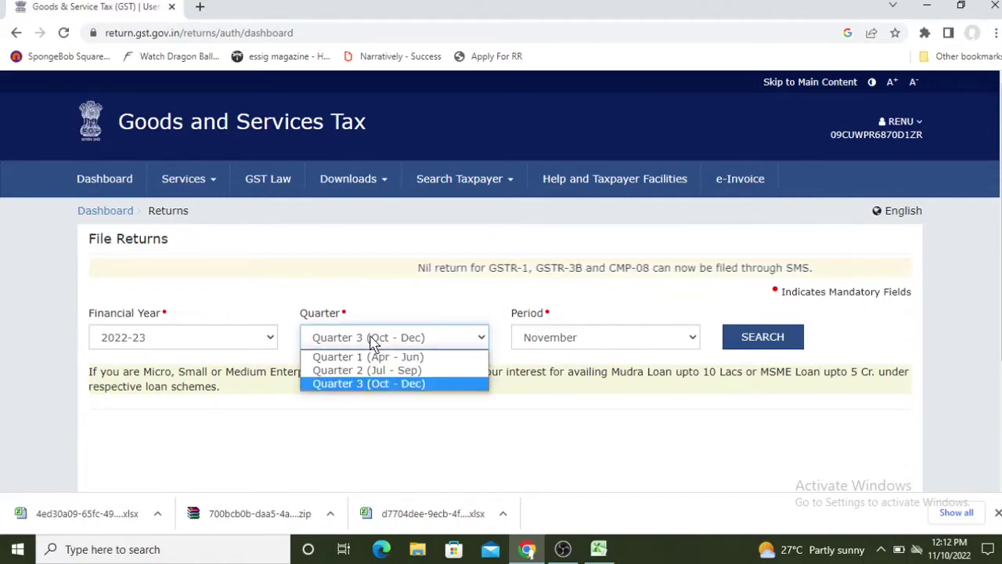
{"action": "left_click", "coordinate": [371, 343]}
{"action": "left_click", "coordinate": [553, 342]}
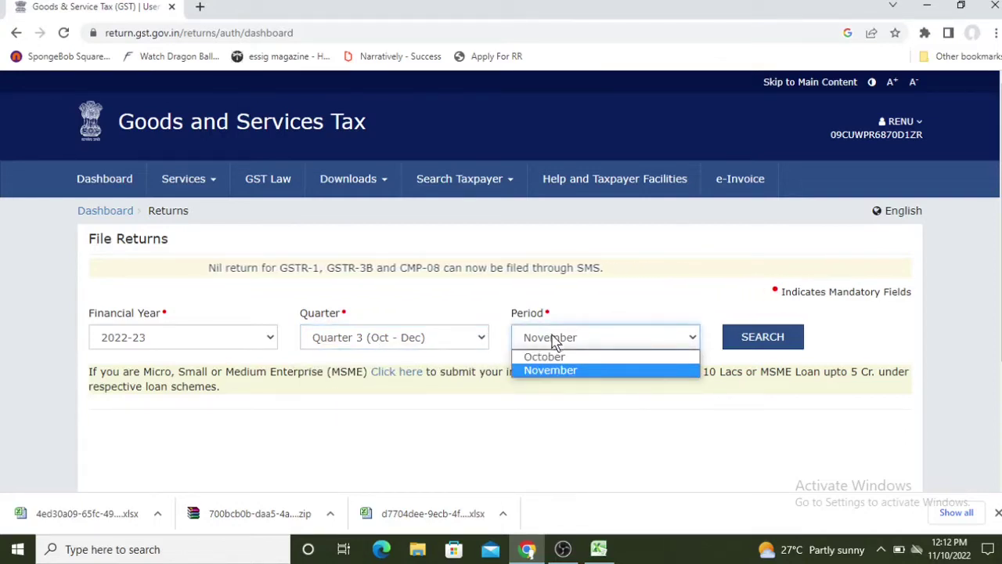
{"action": "left_click", "coordinate": [566, 358]}
{"action": "left_click", "coordinate": [760, 347]}
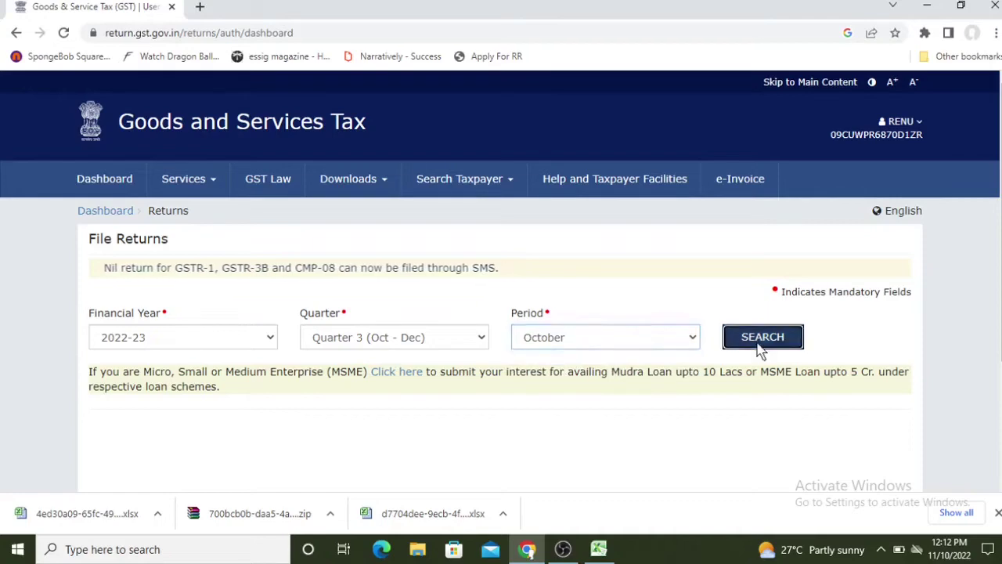
{"action": "scroll", "coordinate": [78, 251], "scroll_direction": "down", "scroll_amount": 5}
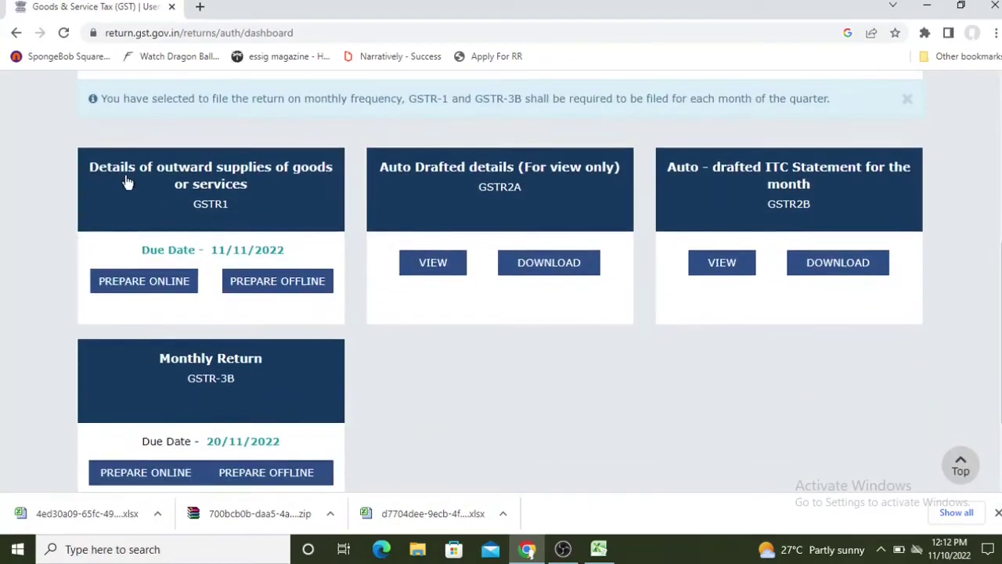
{"action": "double_click", "coordinate": [202, 206]}
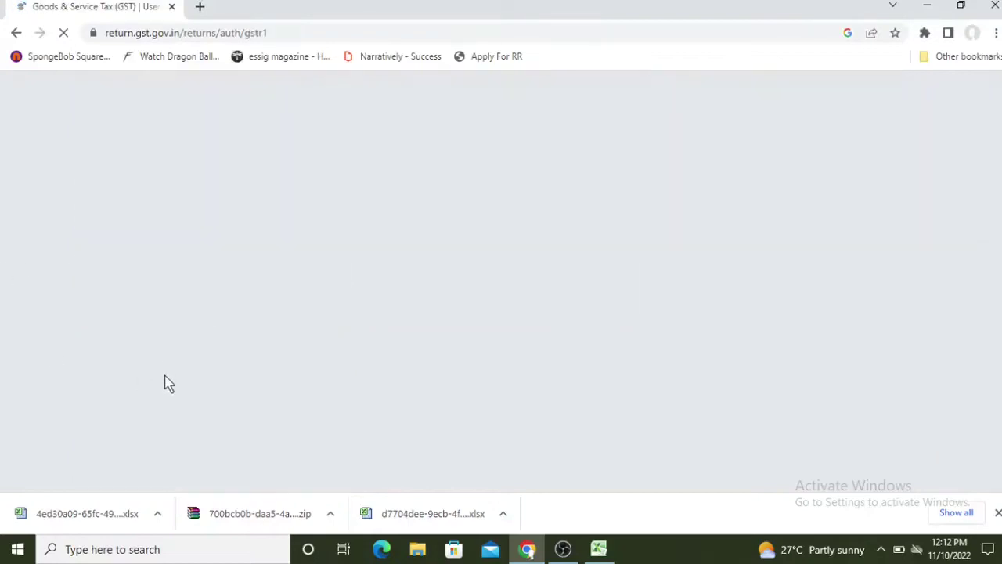
{"action": "left_click", "coordinate": [17, 32]}
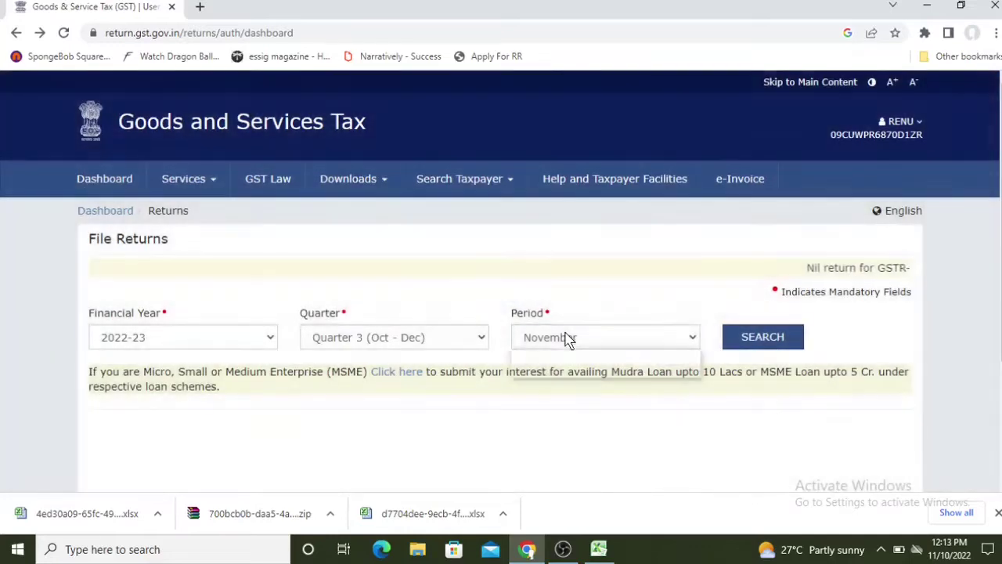
{"action": "left_click", "coordinate": [565, 338]}
{"action": "left_click", "coordinate": [566, 357]}
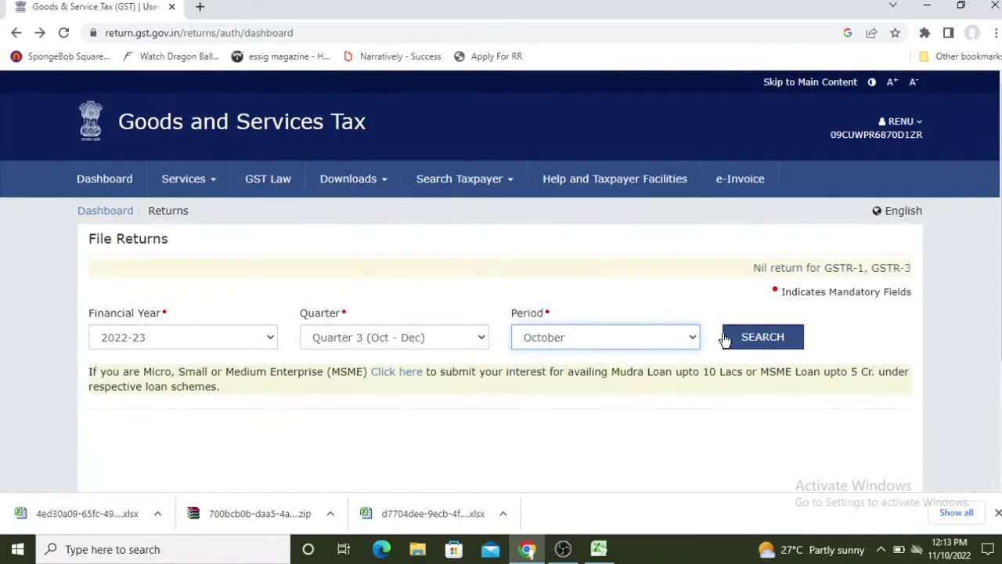
{"action": "left_click", "coordinate": [756, 336]}
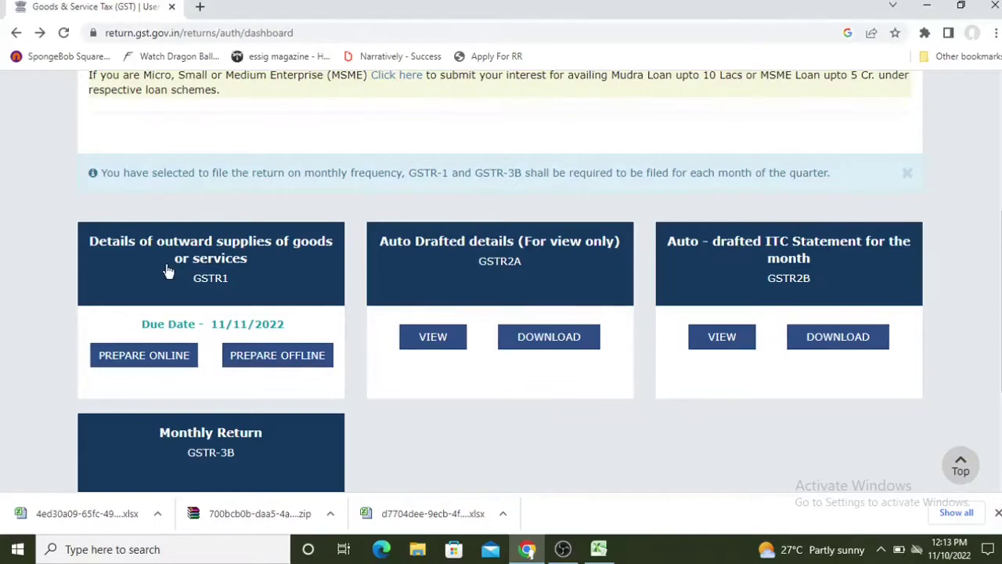
Look over the October return tiles, close the browser's downloads bar and open GSTR1 for online preparation.
{"action": "scroll", "coordinate": [228, 230], "scroll_direction": "down", "scroll_amount": 1}
{"action": "scroll", "coordinate": [285, 278], "scroll_direction": "down", "scroll_amount": 2}
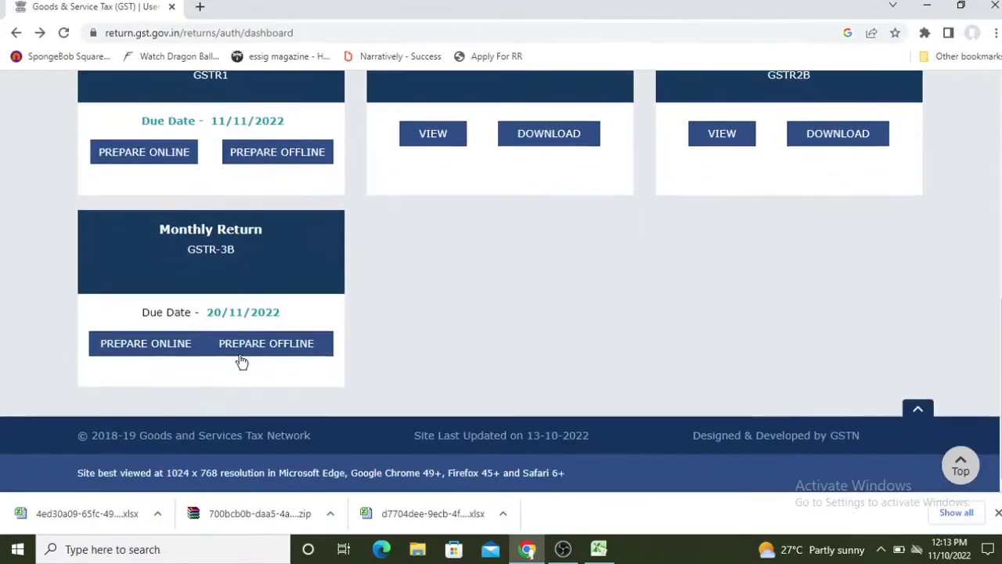
{"action": "scroll", "coordinate": [219, 335], "scroll_direction": "up", "scroll_amount": 2}
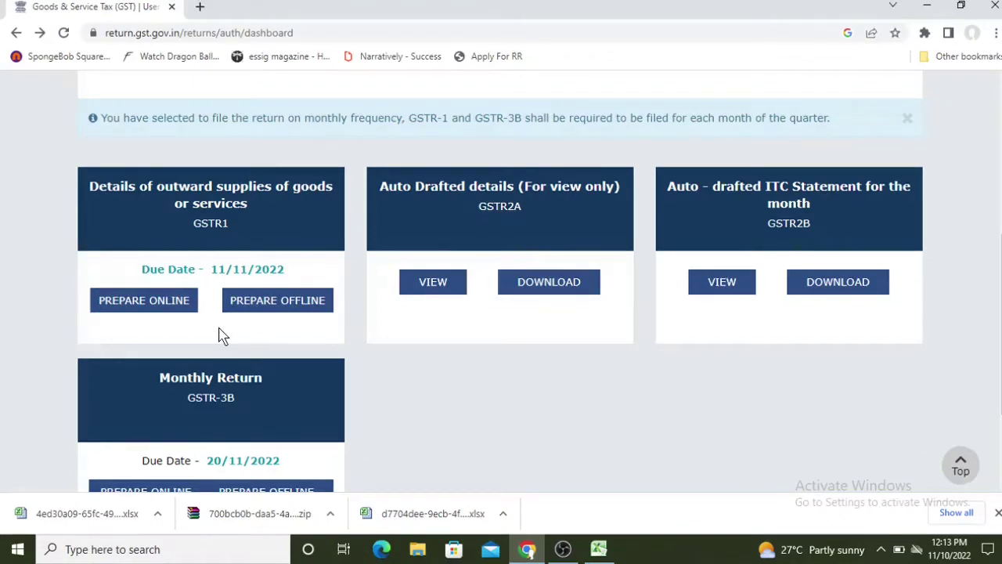
{"action": "left_click", "coordinate": [997, 513]}
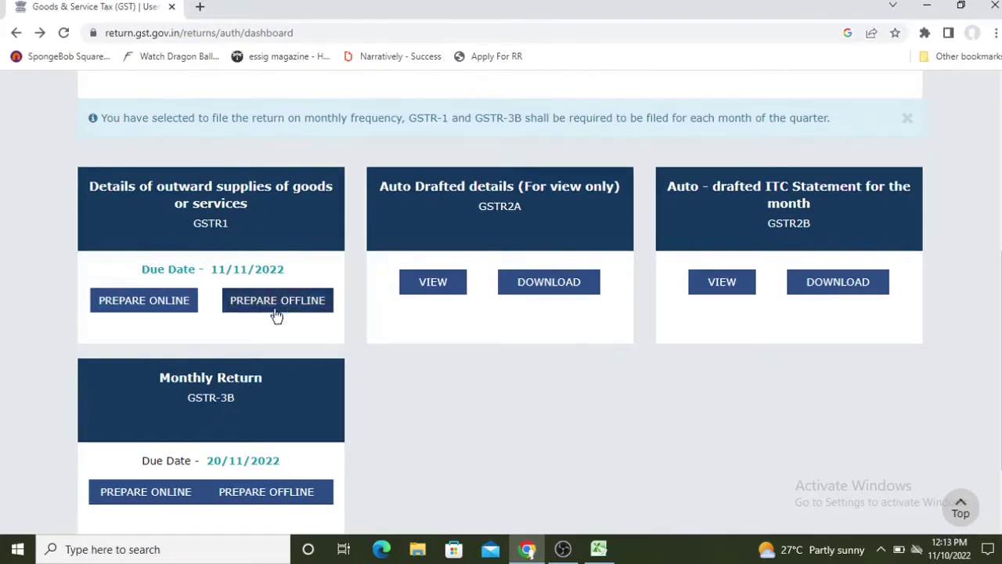
{"action": "left_click", "coordinate": [143, 303]}
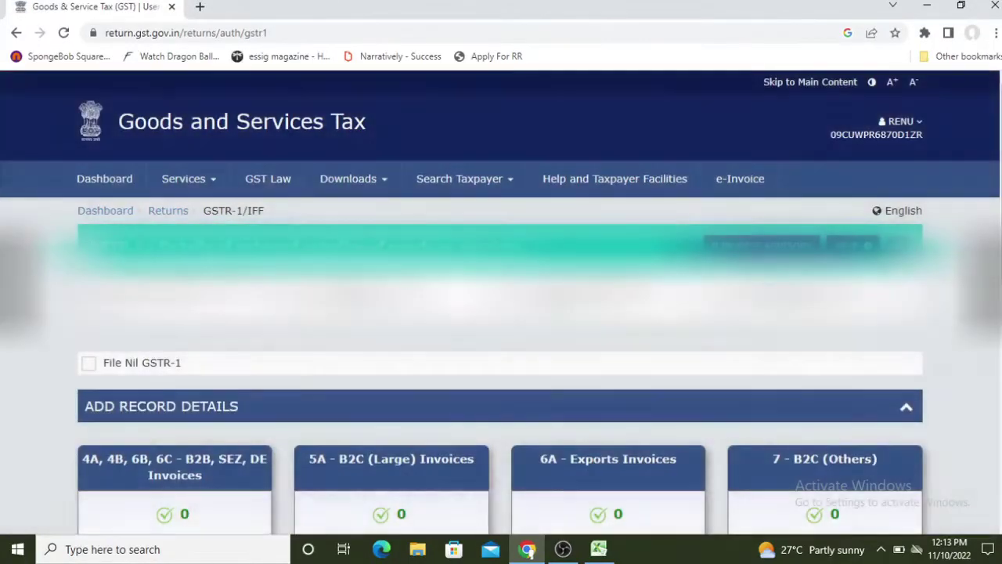
Open the 7 - B2C (Others) section of GSTR-1 and start adding a new record.
{"action": "scroll", "coordinate": [338, 327], "scroll_direction": "down", "scroll_amount": 2}
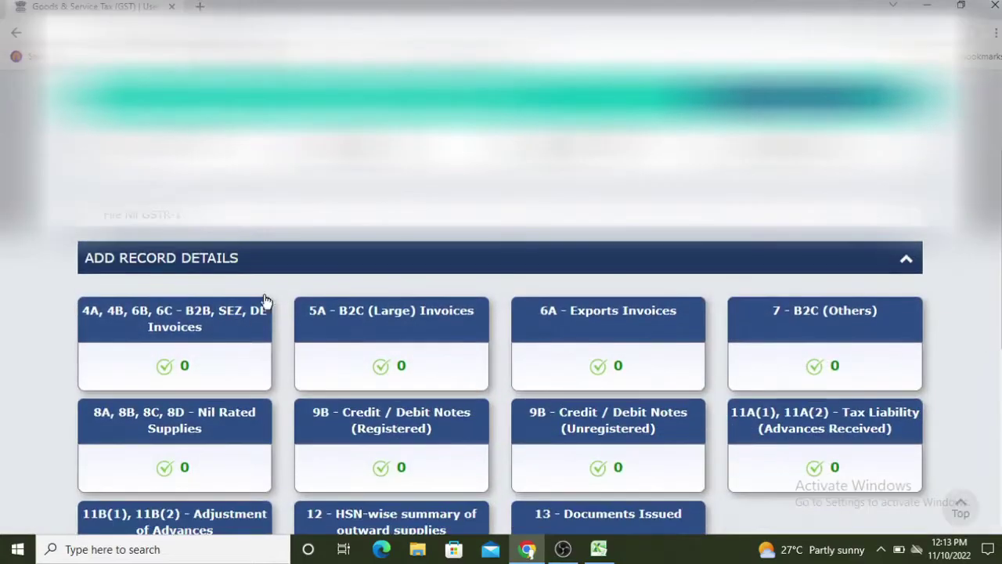
{"action": "left_click", "coordinate": [834, 356]}
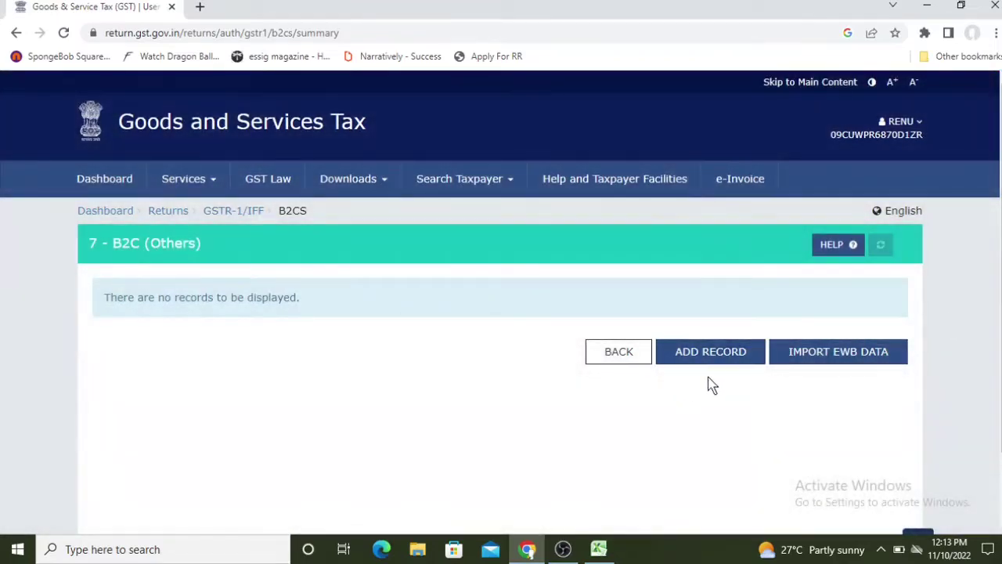
{"action": "left_click", "coordinate": [717, 354]}
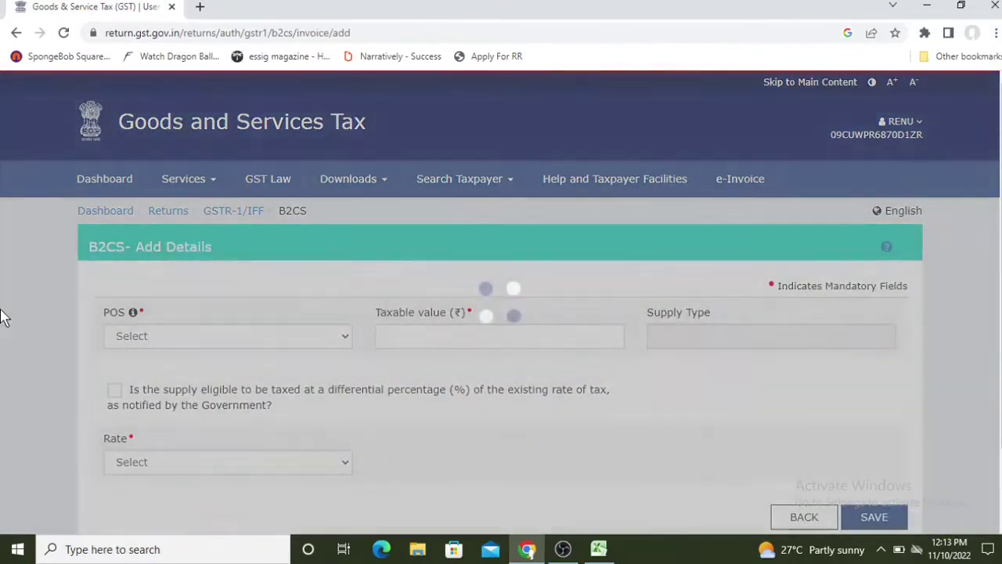
{"action": "scroll", "coordinate": [56, 292], "scroll_direction": "down", "scroll_amount": 1}
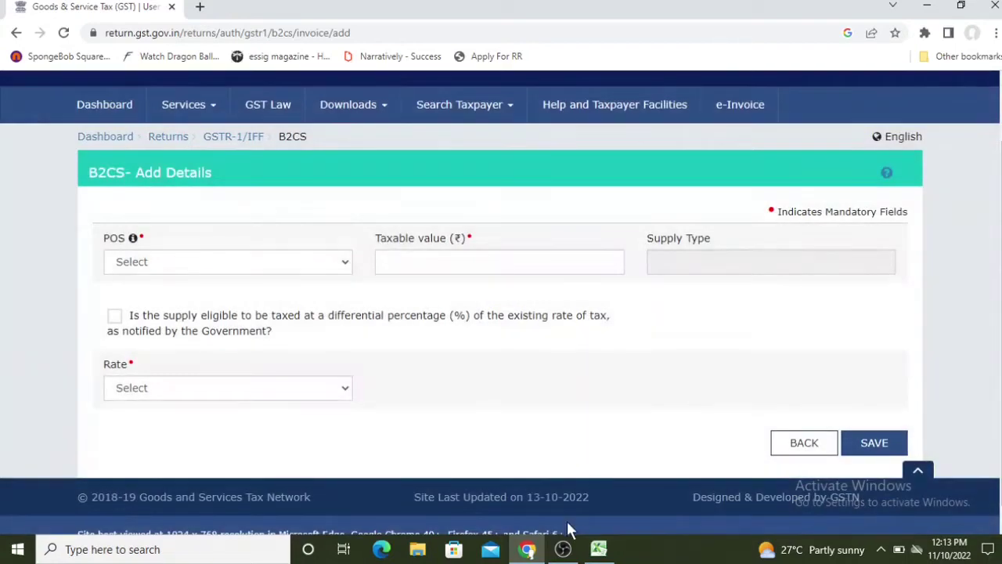
Compare the Section 7(B)(2) sheet in Excel with the fields of the B2CS form in Chrome, ending in Excel.
{"action": "mouse_move", "coordinate": [529, 552]}
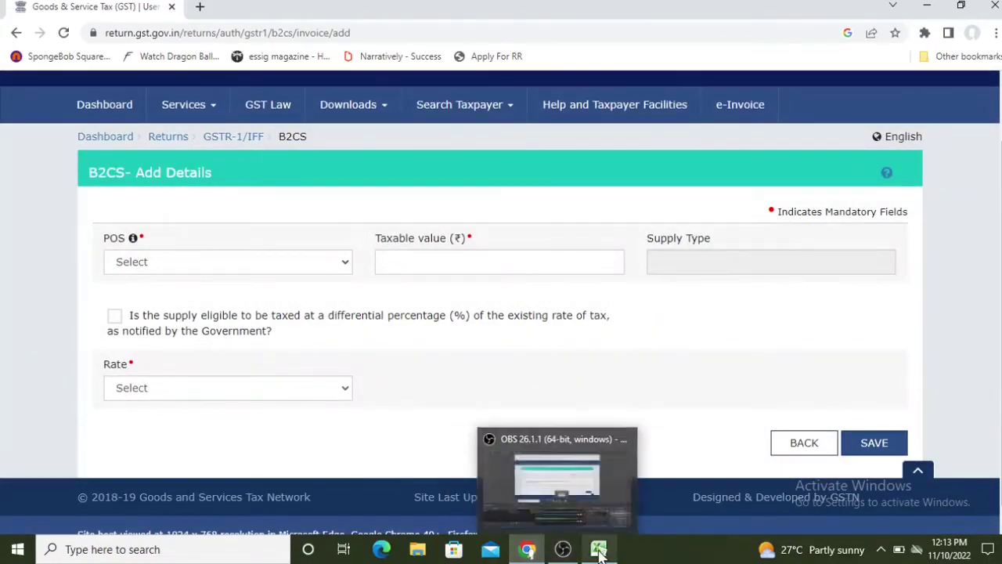
{"action": "mouse_move", "coordinate": [598, 549]}
{"action": "left_click", "coordinate": [598, 471]}
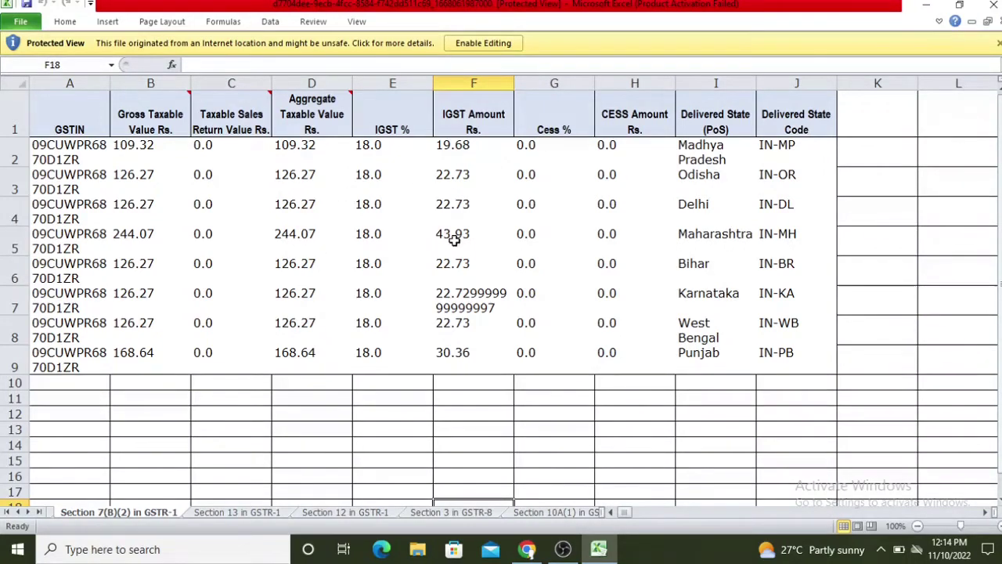
{"action": "mouse_move", "coordinate": [535, 540]}
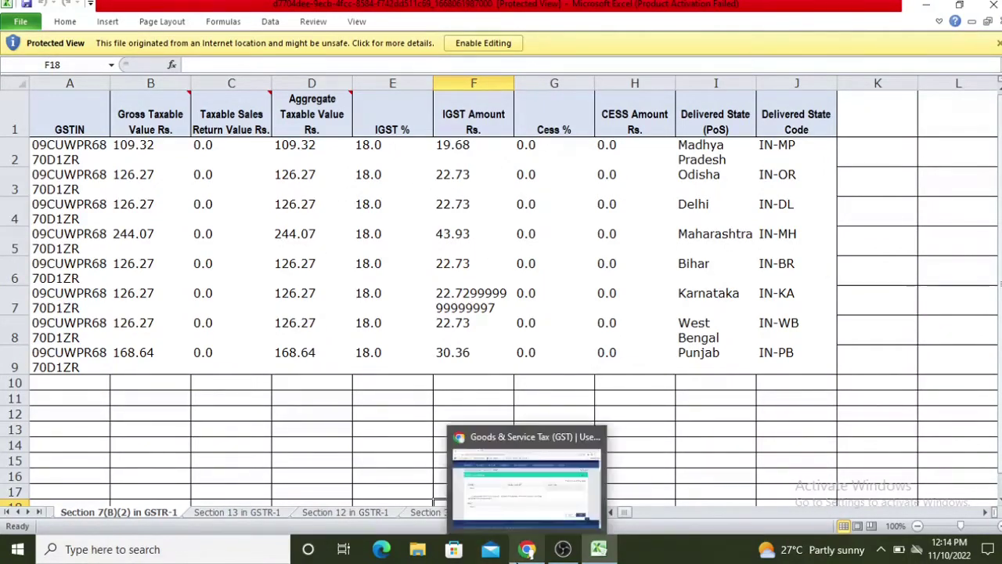
{"action": "left_click", "coordinate": [534, 511]}
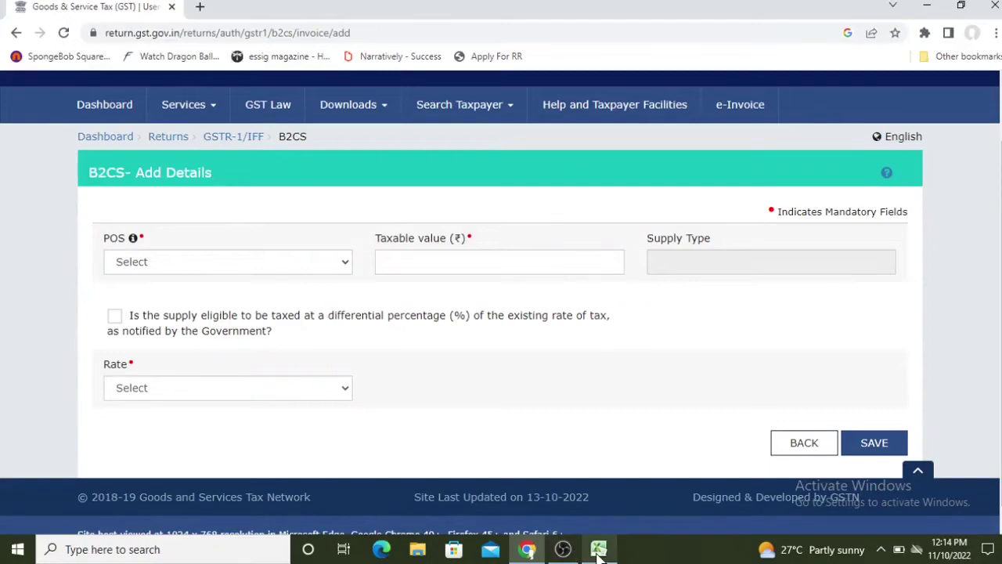
{"action": "mouse_move", "coordinate": [598, 548]}
{"action": "left_click", "coordinate": [598, 523]}
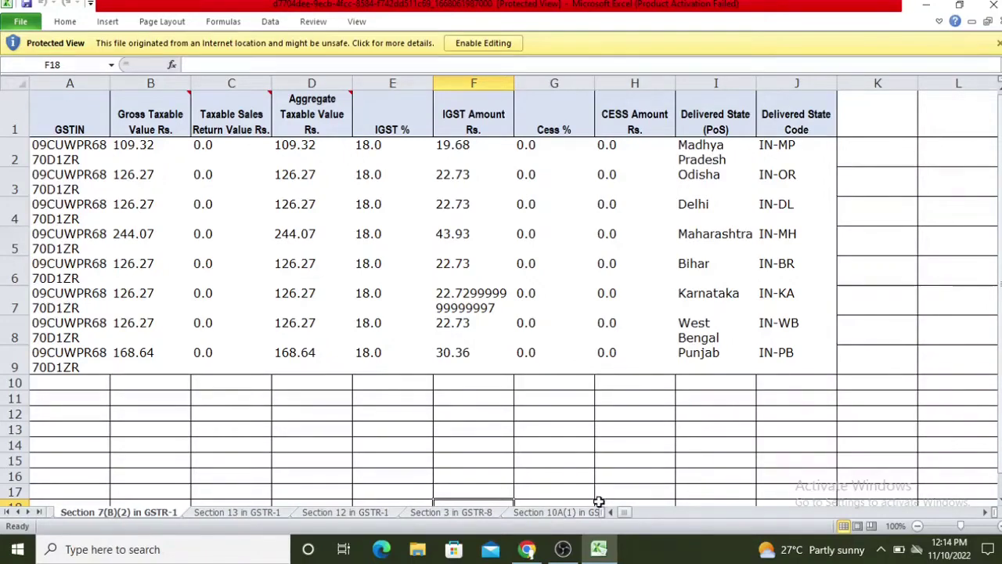
Switch to the B2CS form in Chrome and set the place of supply to 23-Madhya Pradesh.
{"action": "left_click", "coordinate": [528, 551]}
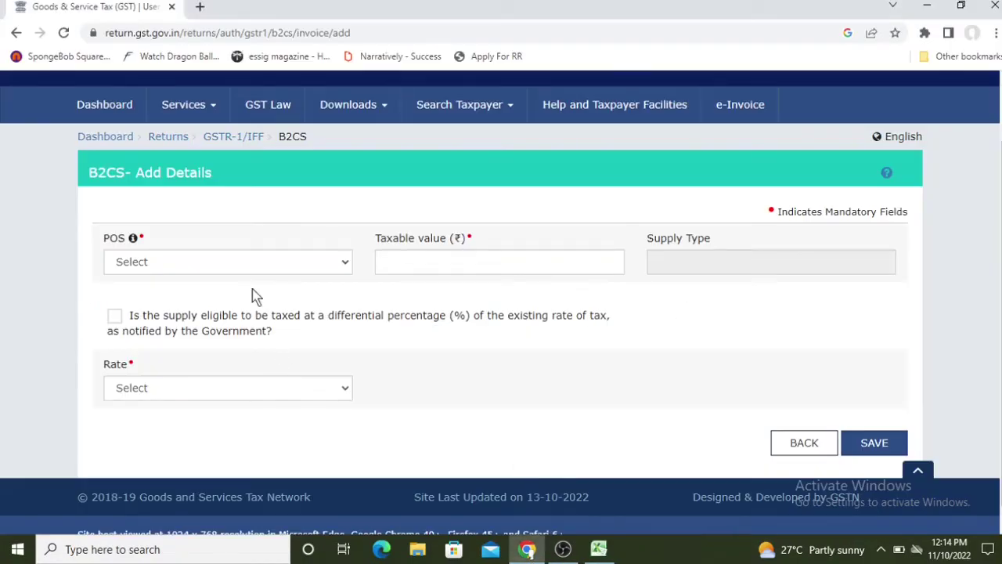
{"action": "left_click", "coordinate": [219, 266]}
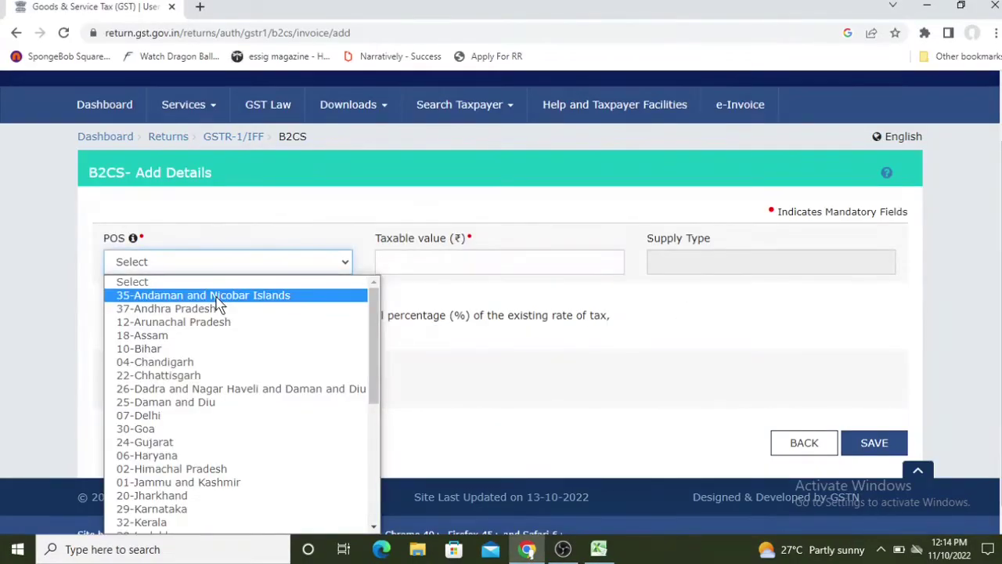
{"action": "scroll", "coordinate": [206, 356], "scroll_direction": "down", "scroll_amount": 4}
{"action": "scroll", "coordinate": [204, 352], "scroll_direction": "up", "scroll_amount": 5}
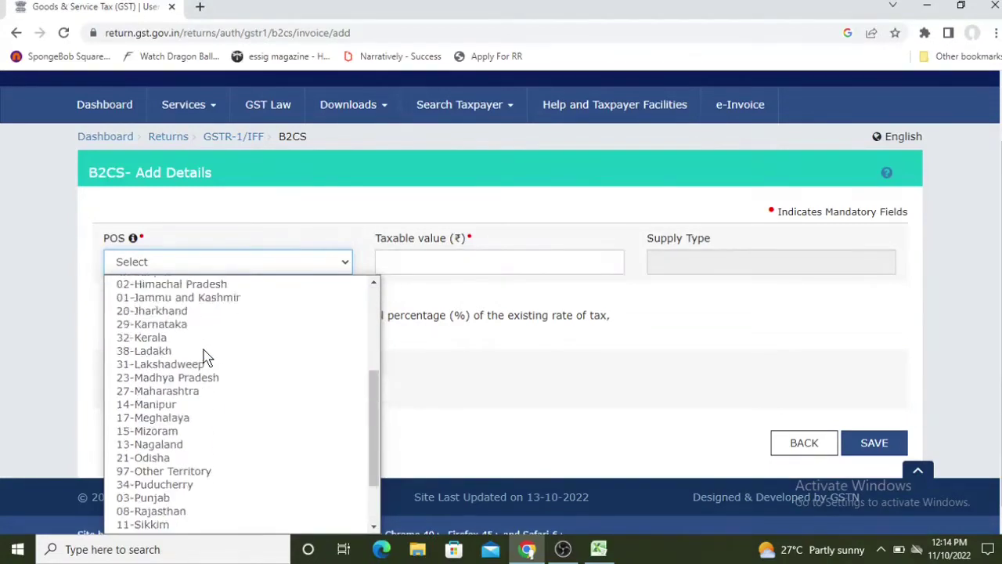
{"action": "scroll", "coordinate": [219, 328], "scroll_direction": "down", "scroll_amount": 2}
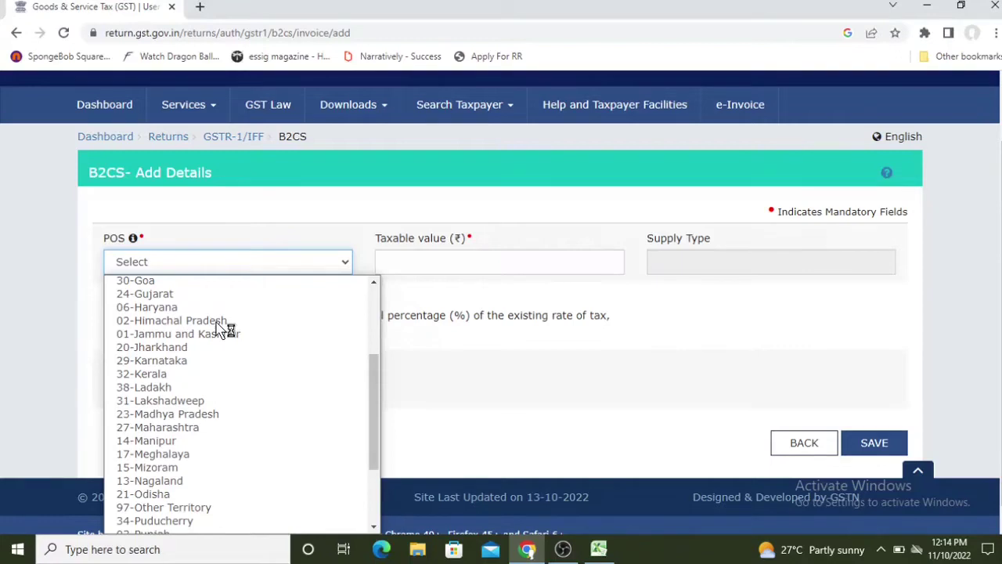
{"action": "scroll", "coordinate": [202, 365], "scroll_direction": "down", "scroll_amount": 3}
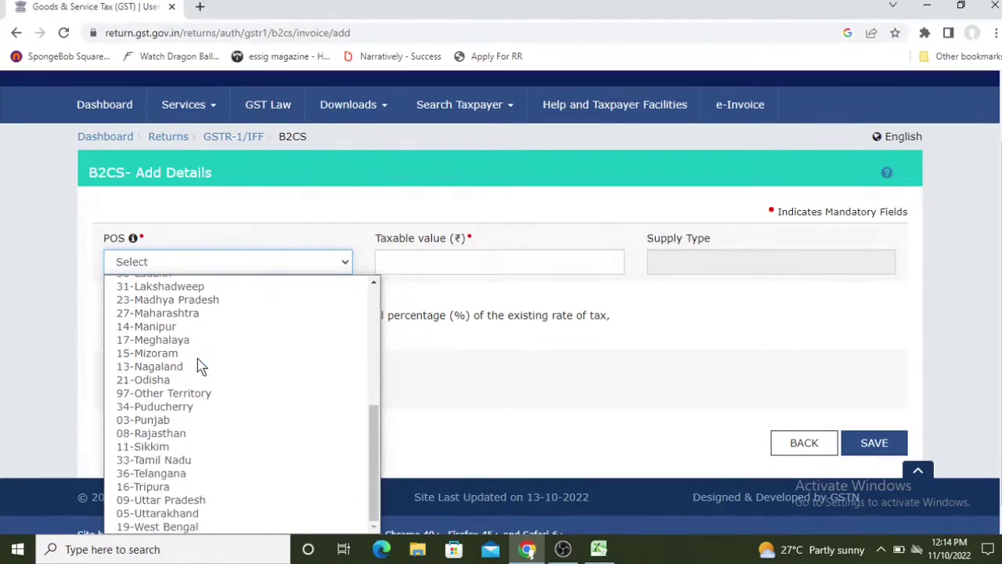
{"action": "left_click", "coordinate": [197, 299]}
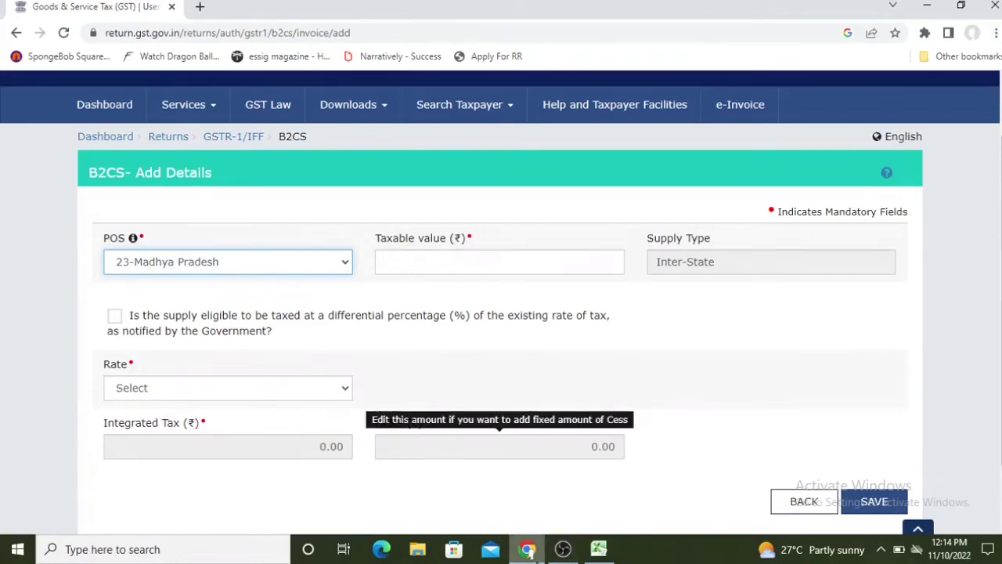
Look up the Madhya Pradesh row in Excel, then enter 109.32 as the taxable value in the B2CS form in Chrome.
{"action": "mouse_move", "coordinate": [528, 552]}
{"action": "mouse_move", "coordinate": [598, 548]}
{"action": "left_click", "coordinate": [610, 489]}
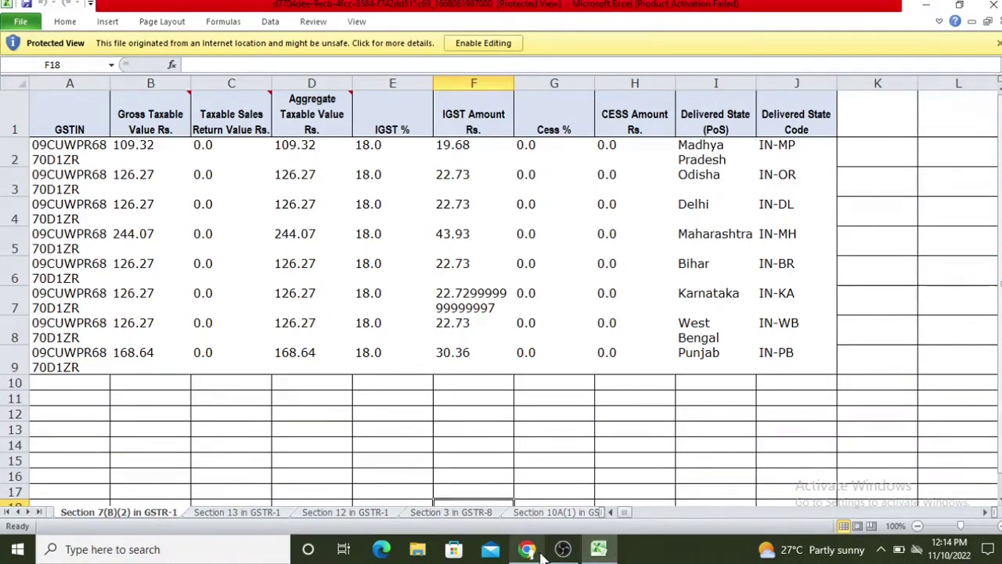
{"action": "mouse_move", "coordinate": [542, 554]}
{"action": "left_click", "coordinate": [537, 517]}
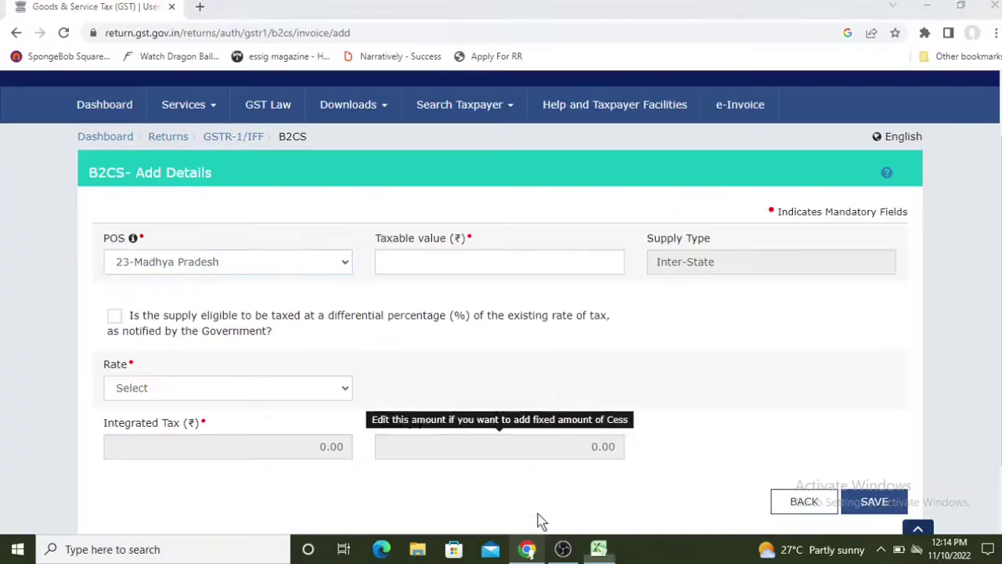
{"action": "left_click", "coordinate": [453, 272]}
{"action": "type", "text": "109.32"}
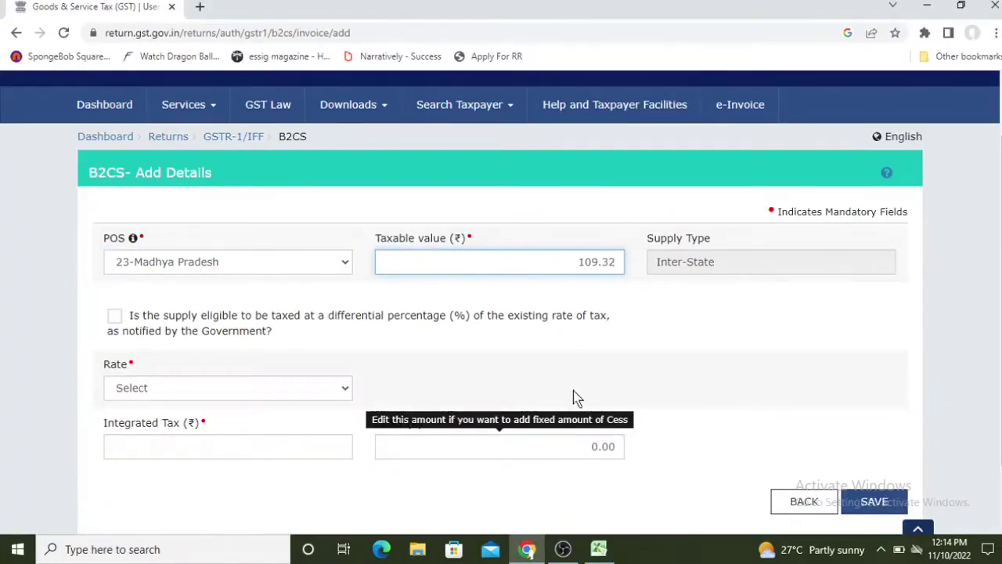
Check the Madhya Pradesh tax rate in the Excel sheet and set the rate to 18 in the Chrome form.
{"action": "mouse_move", "coordinate": [597, 552]}
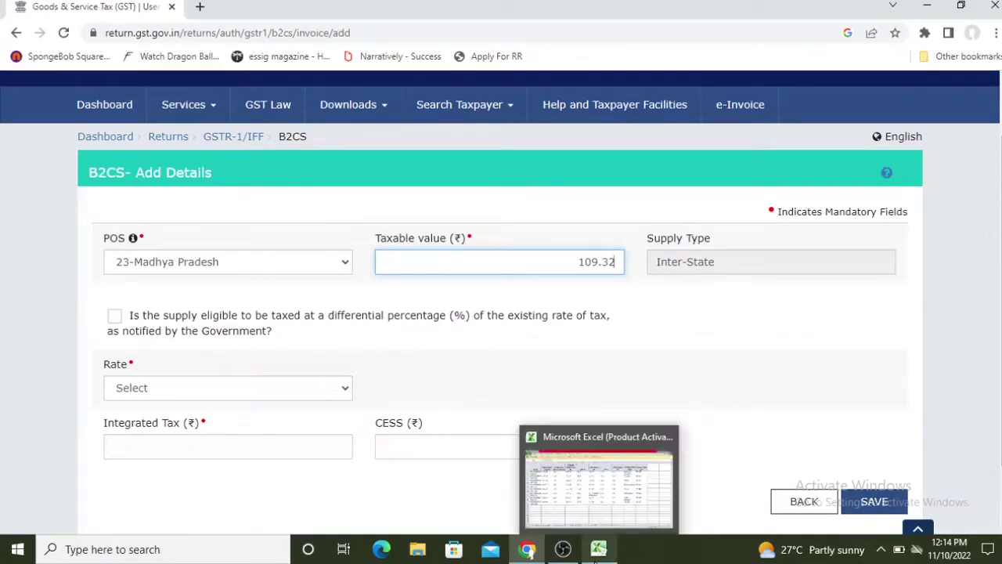
{"action": "left_click", "coordinate": [595, 509]}
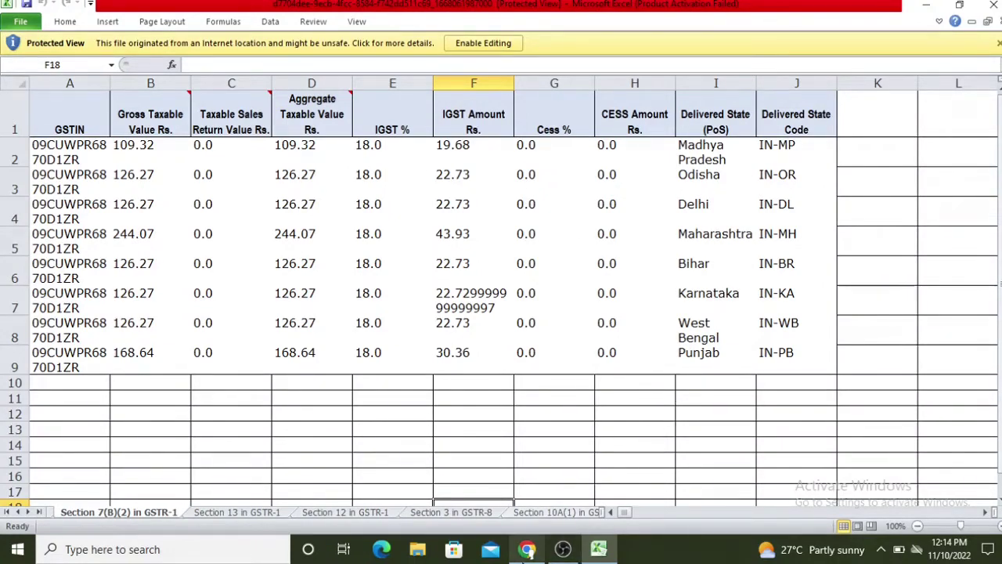
{"action": "left_click", "coordinate": [542, 505]}
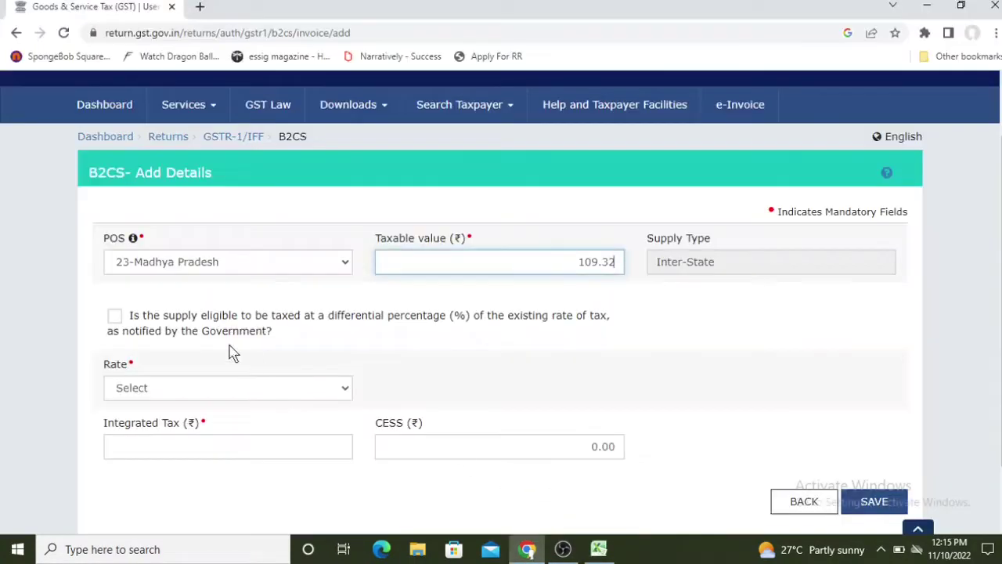
{"action": "left_click", "coordinate": [201, 394]}
{"action": "left_click", "coordinate": [130, 353]}
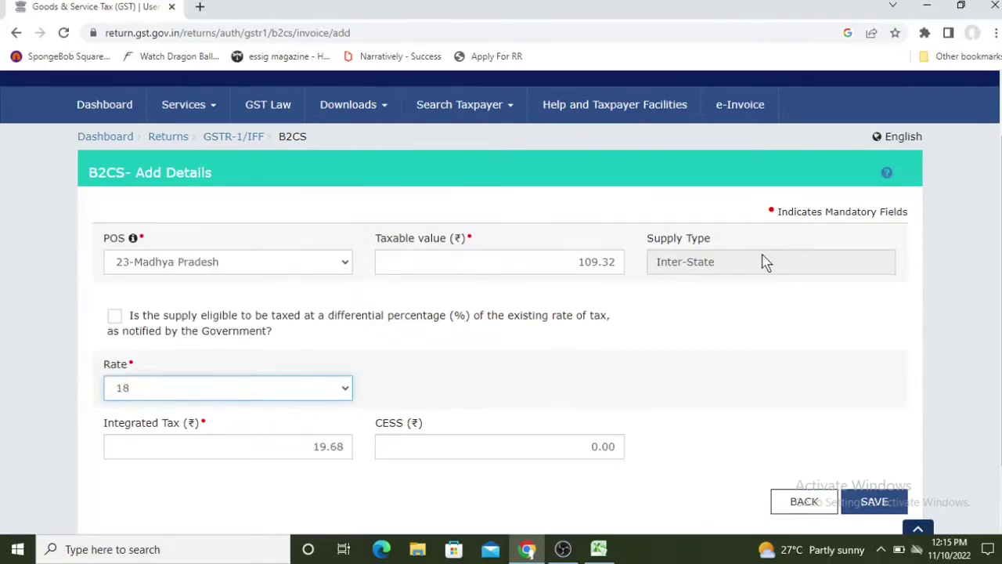
Save the Madhya Pradesh record and return to the 7 - B2C (Others) list of processed records.
{"action": "scroll", "coordinate": [13, 432], "scroll_direction": "down", "scroll_amount": 1}
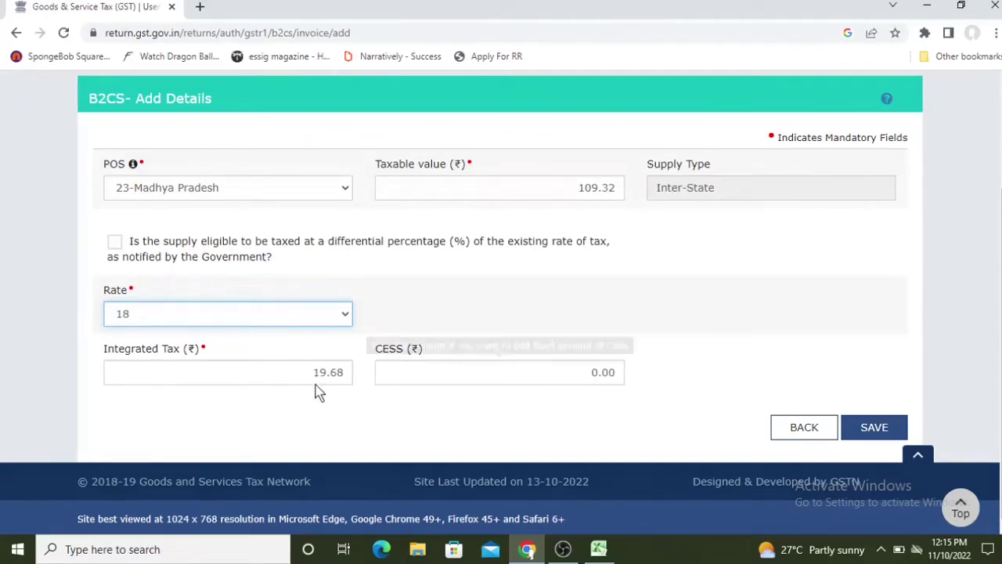
{"action": "left_click", "coordinate": [870, 427]}
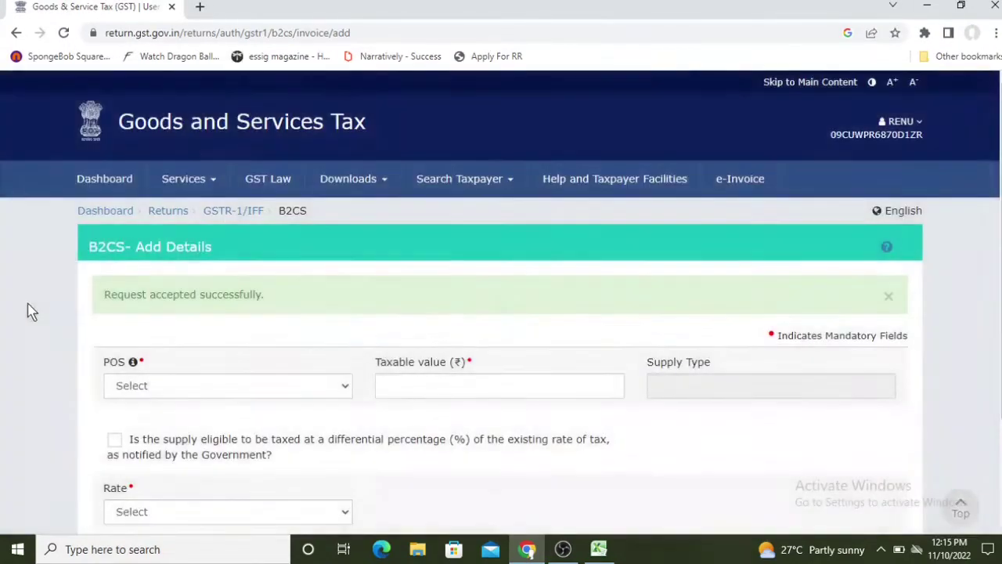
{"action": "scroll", "coordinate": [718, 340], "scroll_direction": "down", "scroll_amount": 1}
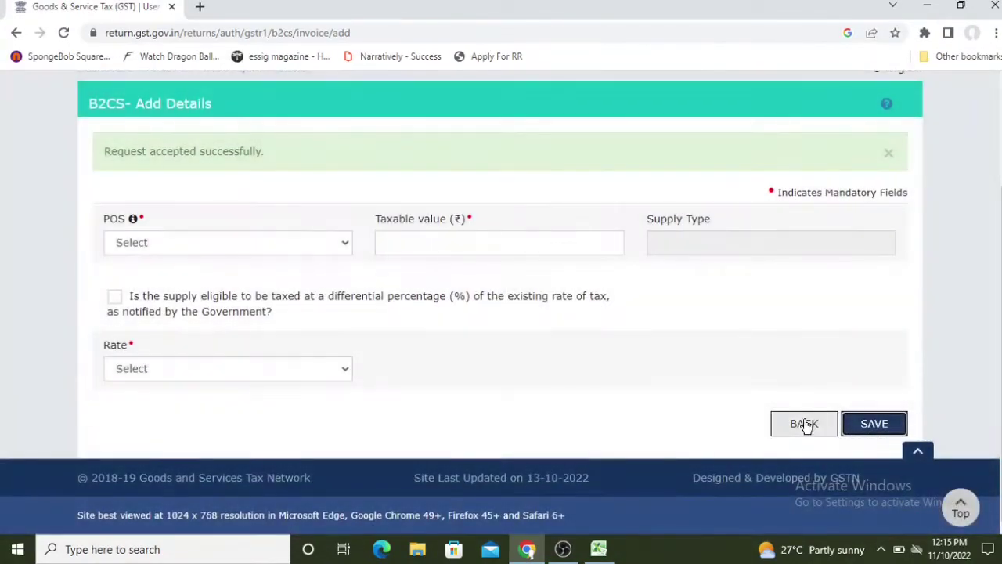
{"action": "left_click", "coordinate": [804, 424]}
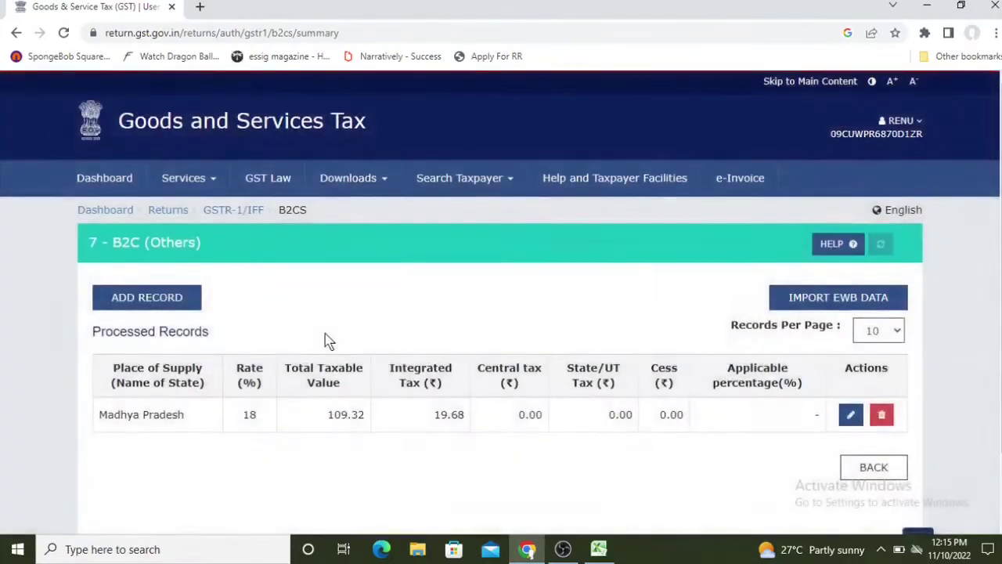
{"action": "scroll", "coordinate": [693, 305], "scroll_direction": "down", "scroll_amount": 1}
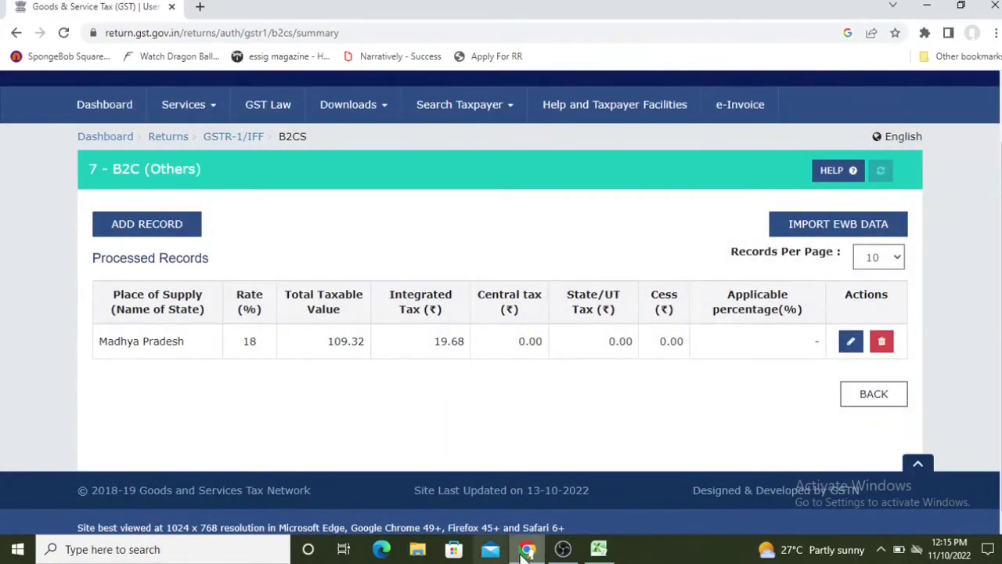
Check the next state in the Excel sheet and add a new B2CS record in Chrome with 21-Odisha as place of supply.
{"action": "mouse_move", "coordinate": [598, 552]}
{"action": "left_click", "coordinate": [601, 459]}
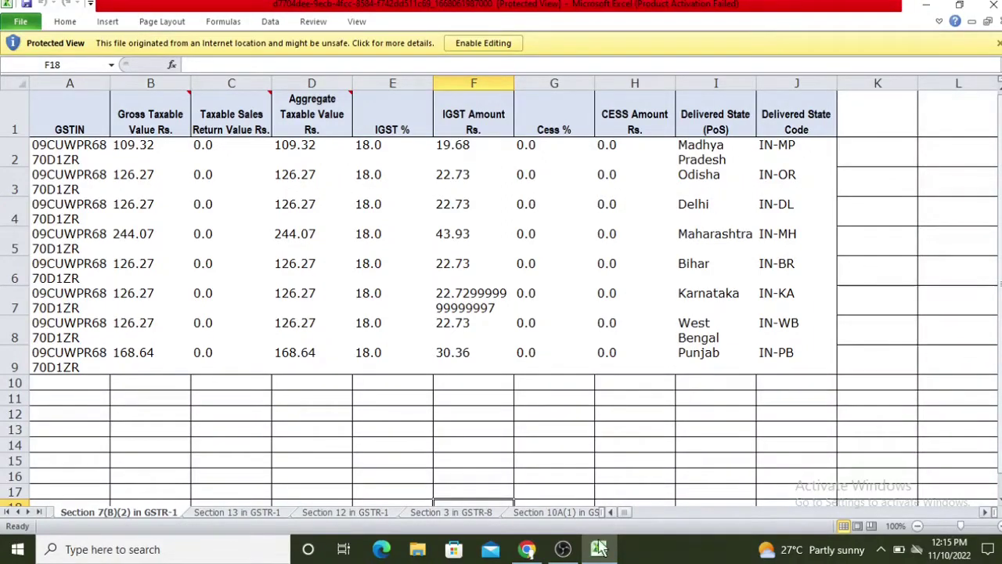
{"action": "left_click", "coordinate": [528, 507]}
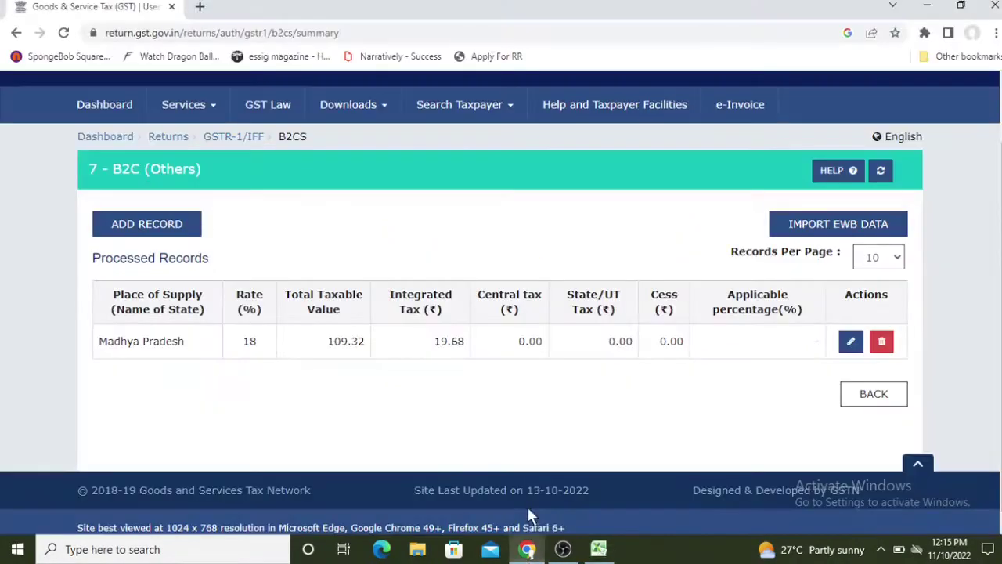
{"action": "left_click", "coordinate": [190, 221]}
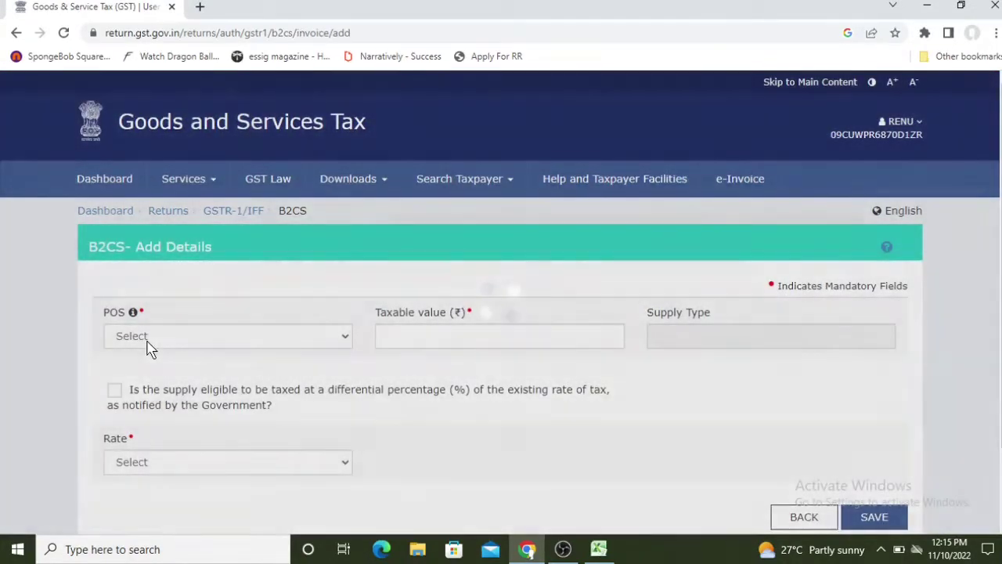
{"action": "left_click", "coordinate": [148, 341]}
{"action": "scroll", "coordinate": [179, 247], "scroll_direction": "down", "scroll_amount": 5}
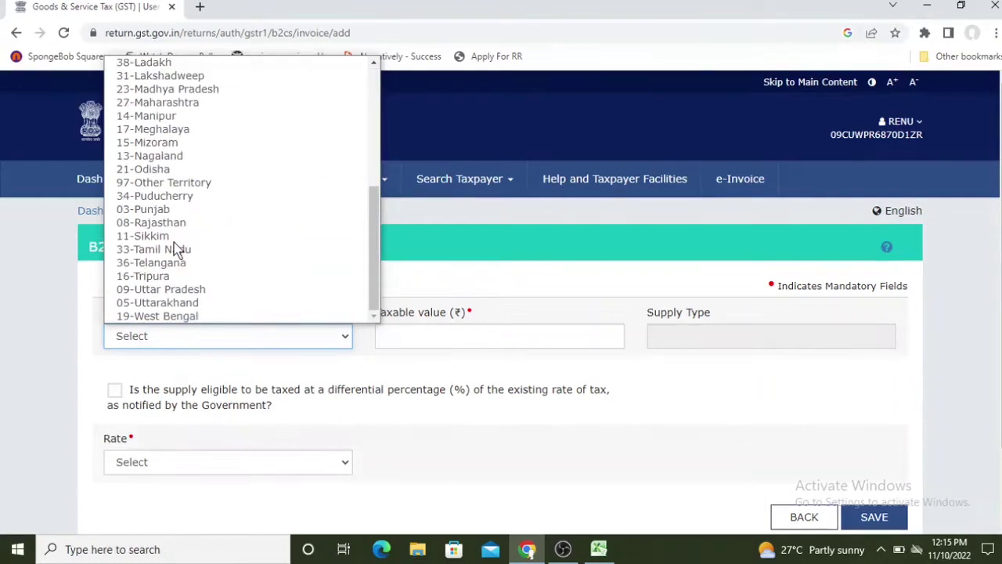
{"action": "left_click", "coordinate": [161, 169]}
Consult the Odisha row in Excel and fill in taxable value 126.27 and rate 18 in the Chrome form.
{"action": "mouse_move", "coordinate": [598, 548]}
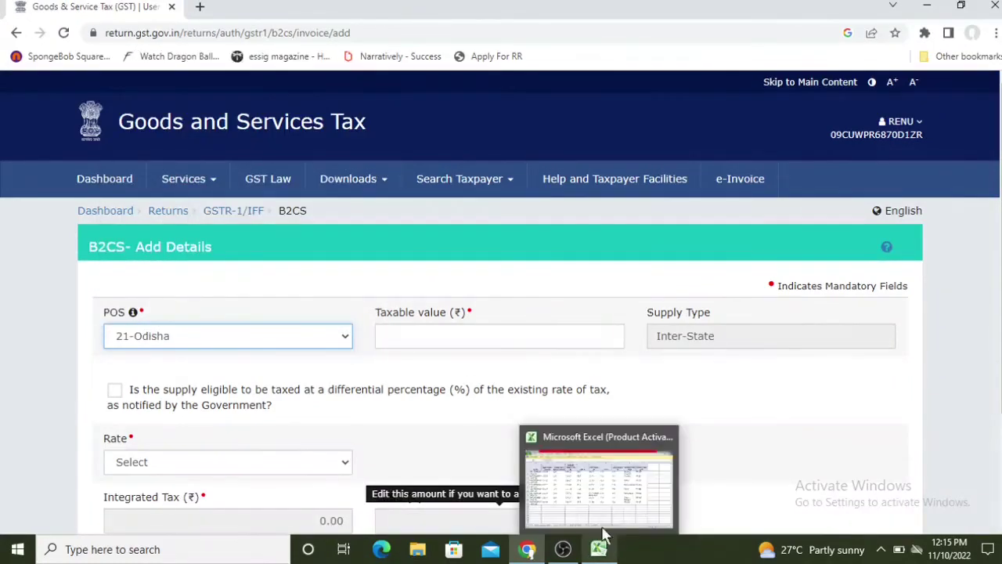
{"action": "left_click", "coordinate": [579, 485]}
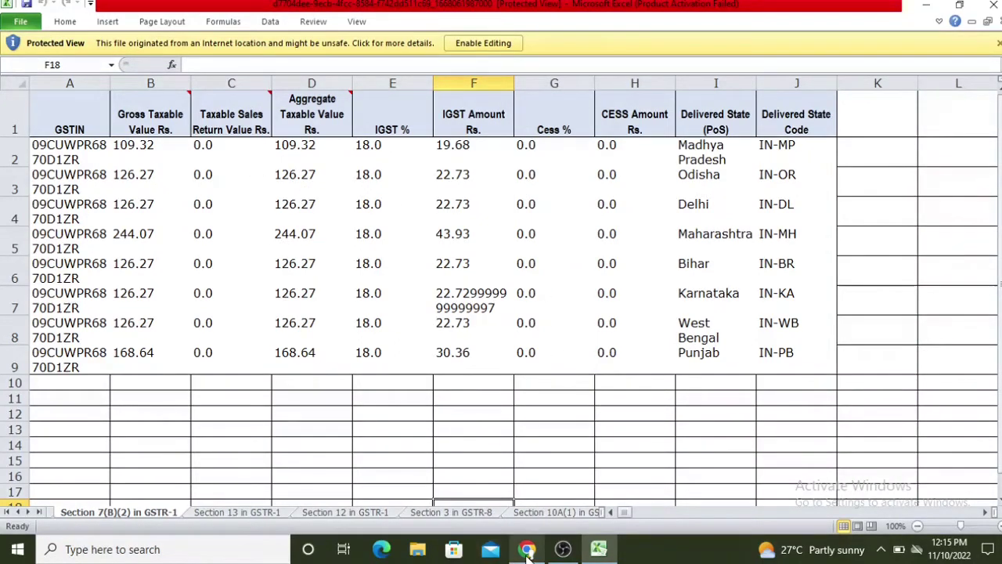
{"action": "mouse_move", "coordinate": [526, 549]}
{"action": "left_click", "coordinate": [527, 497]}
{"action": "left_click", "coordinate": [432, 339]}
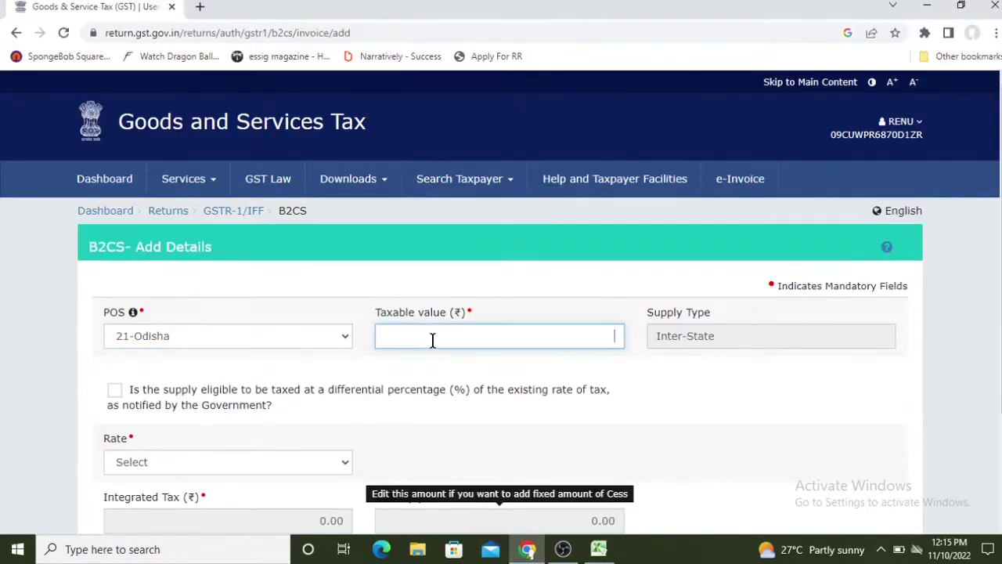
{"action": "type", "text": "126.27"}
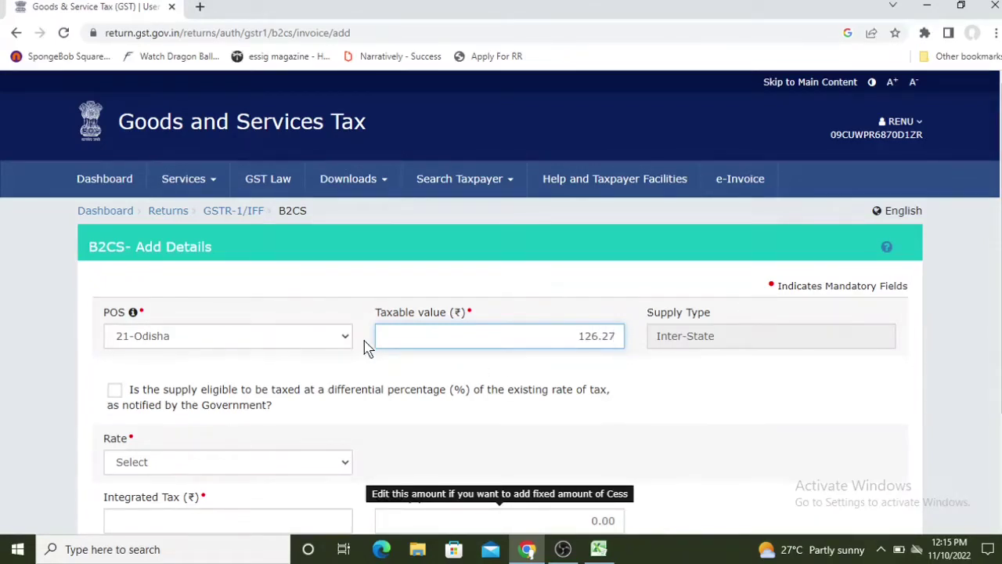
{"action": "scroll", "coordinate": [368, 348], "scroll_direction": "down", "scroll_amount": 1}
{"action": "left_click", "coordinate": [171, 393]}
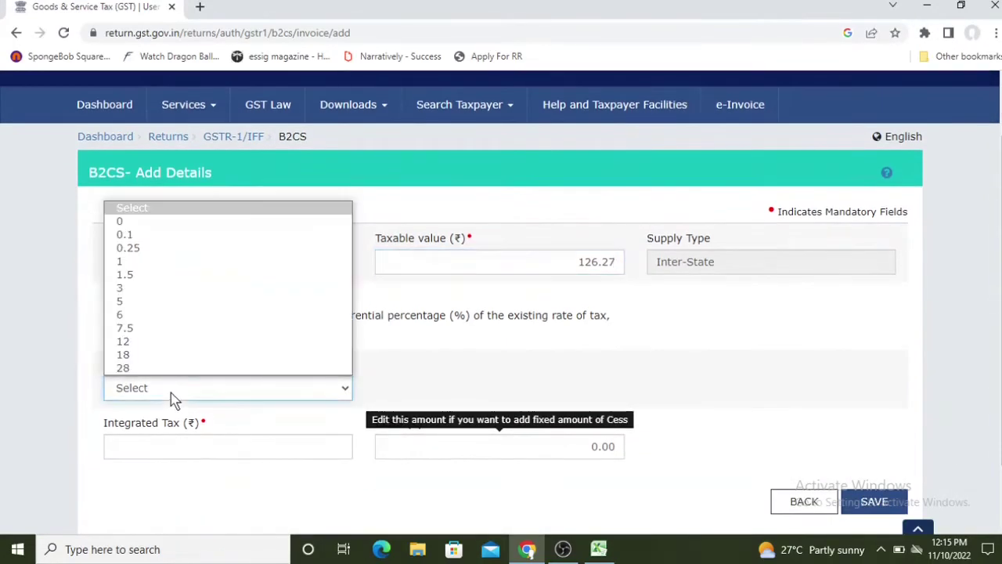
{"action": "left_click", "coordinate": [150, 362]}
Save the Odisha record and go back to the processed records of 7 - B2C (Others).
{"action": "scroll", "coordinate": [811, 362], "scroll_direction": "down", "scroll_amount": 1}
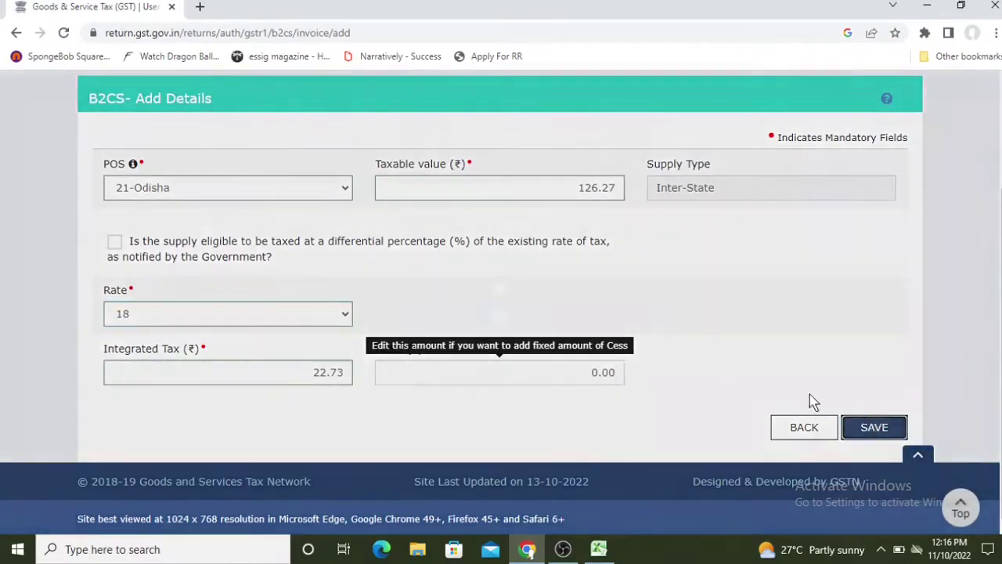
{"action": "left_click", "coordinate": [871, 425]}
{"action": "scroll", "coordinate": [332, 343], "scroll_direction": "down", "scroll_amount": 2}
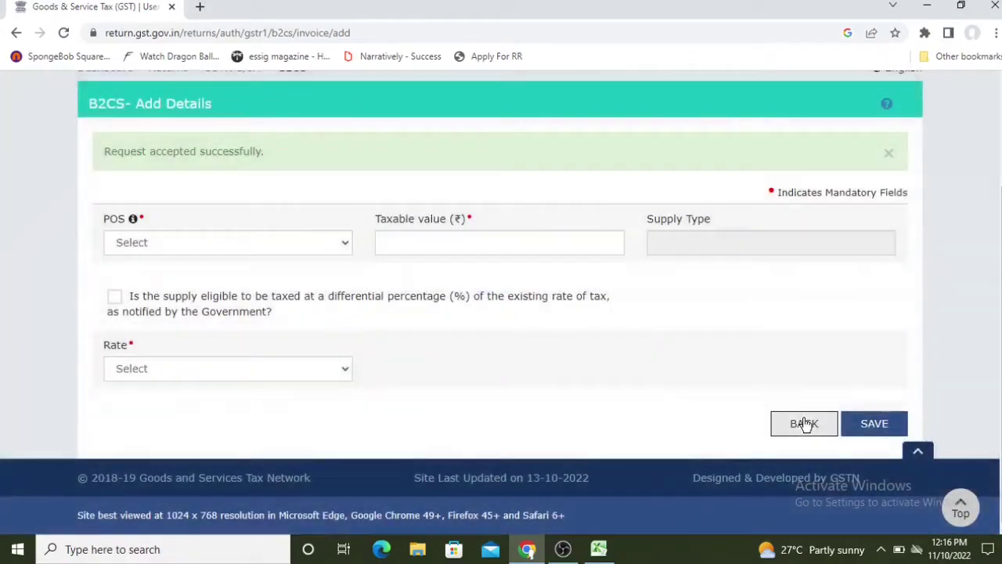
{"action": "left_click", "coordinate": [805, 424]}
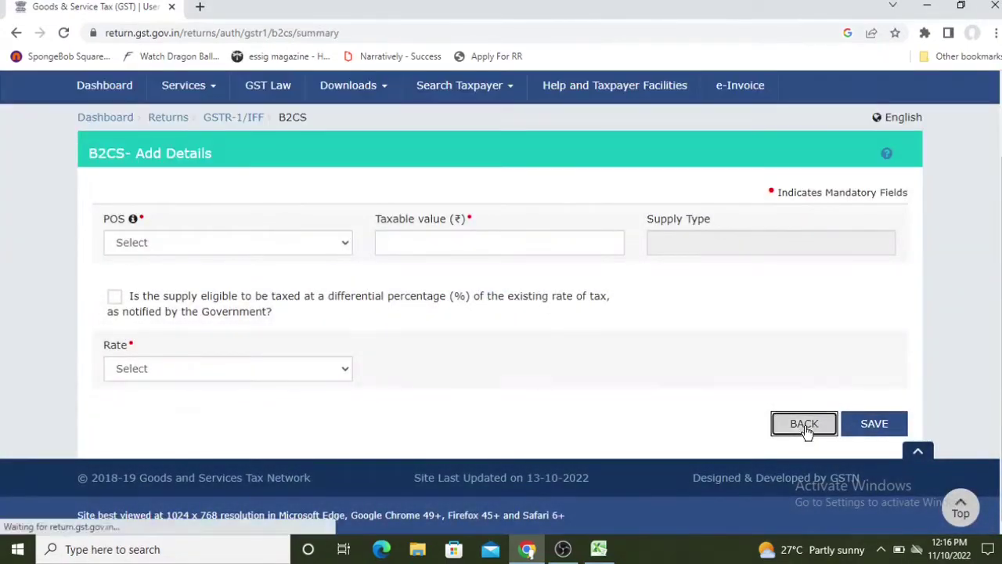
{"action": "scroll", "coordinate": [192, 446], "scroll_direction": "down", "scroll_amount": 1}
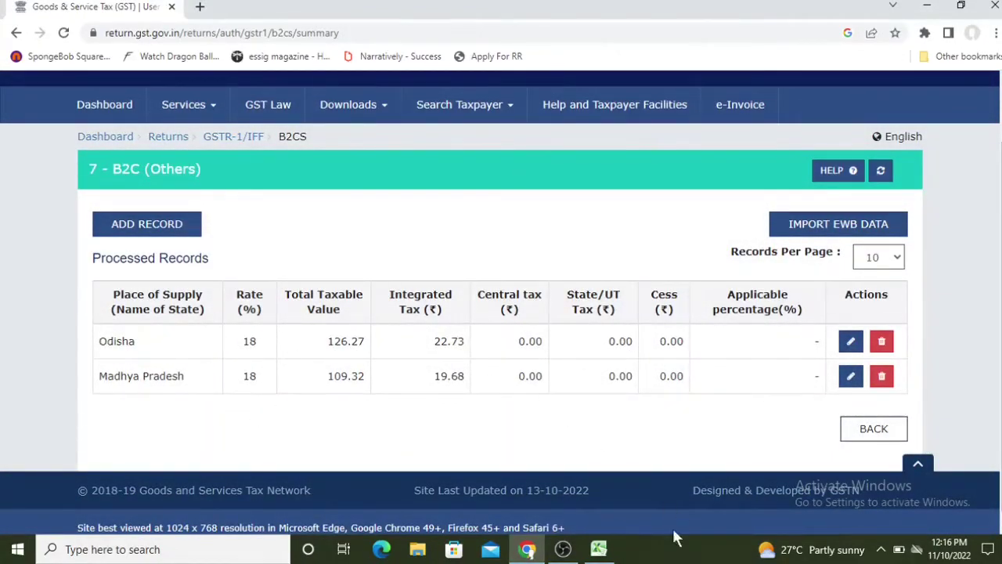
Open a blank B2CS record in Chrome and look up the next state's values in the Excel report.
{"action": "left_click", "coordinate": [599, 501]}
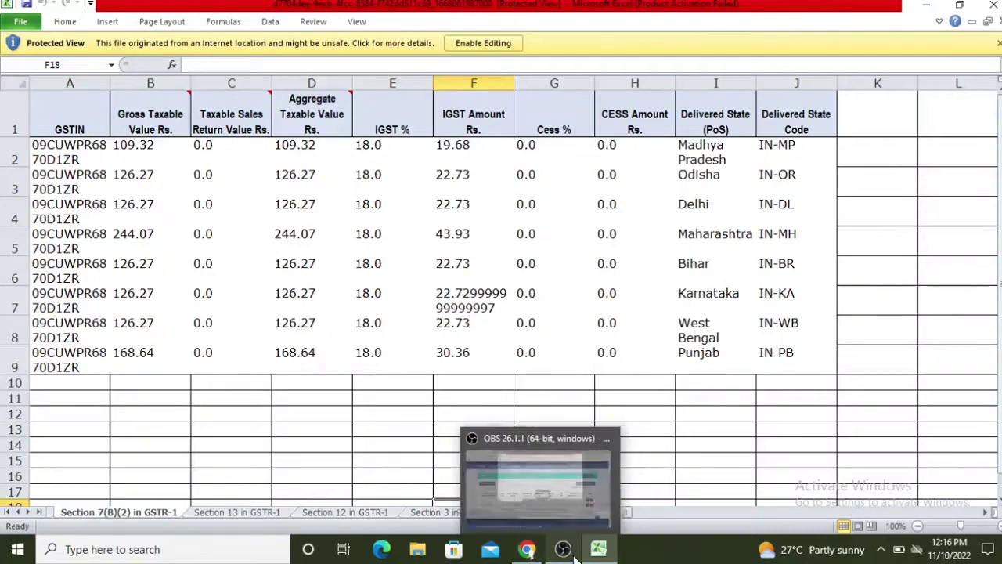
{"action": "left_click", "coordinate": [531, 513]}
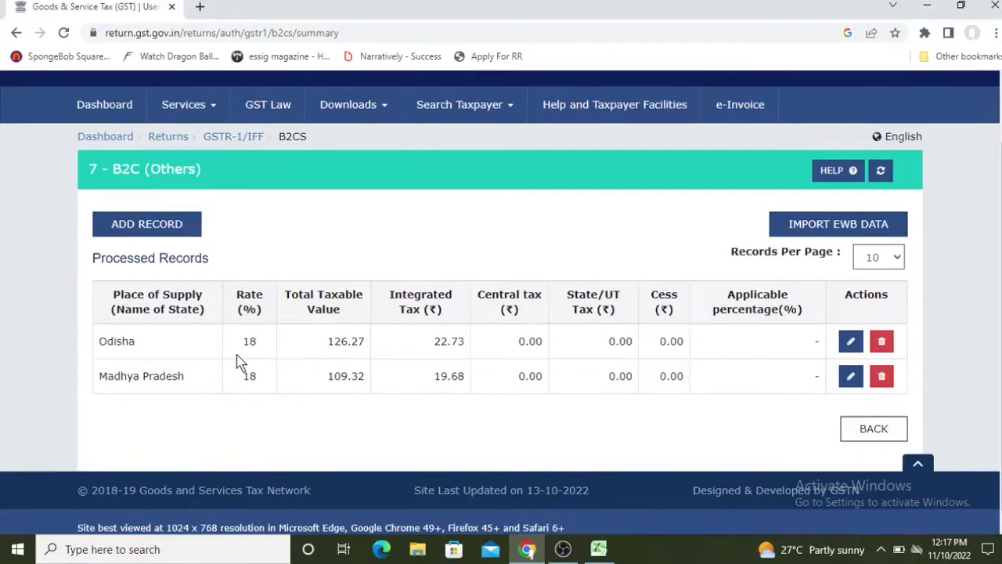
{"action": "left_click", "coordinate": [151, 230]}
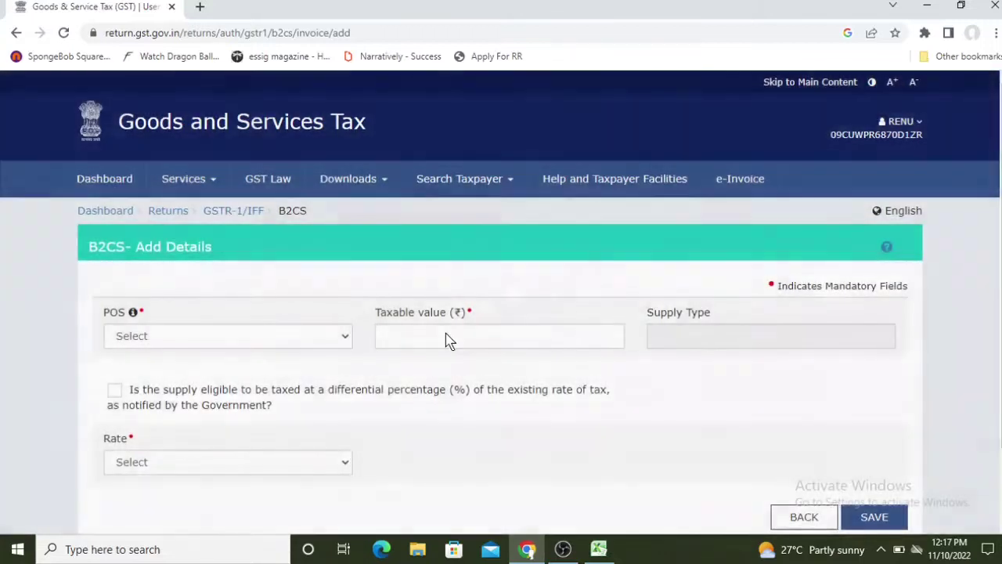
{"action": "scroll", "coordinate": [445, 335], "scroll_direction": "down", "scroll_amount": 1}
{"action": "left_click", "coordinate": [199, 387]}
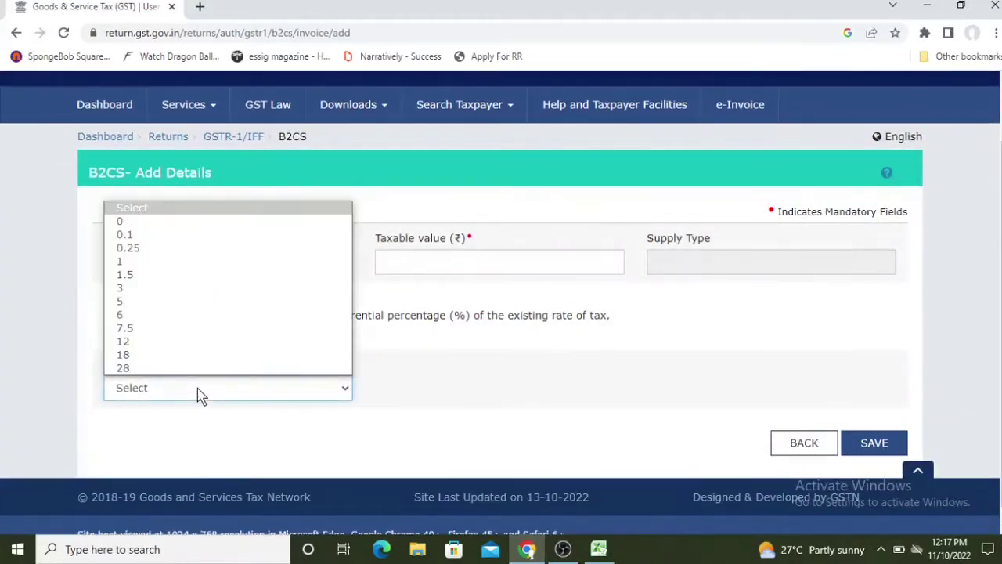
{"action": "left_click", "coordinate": [197, 388]}
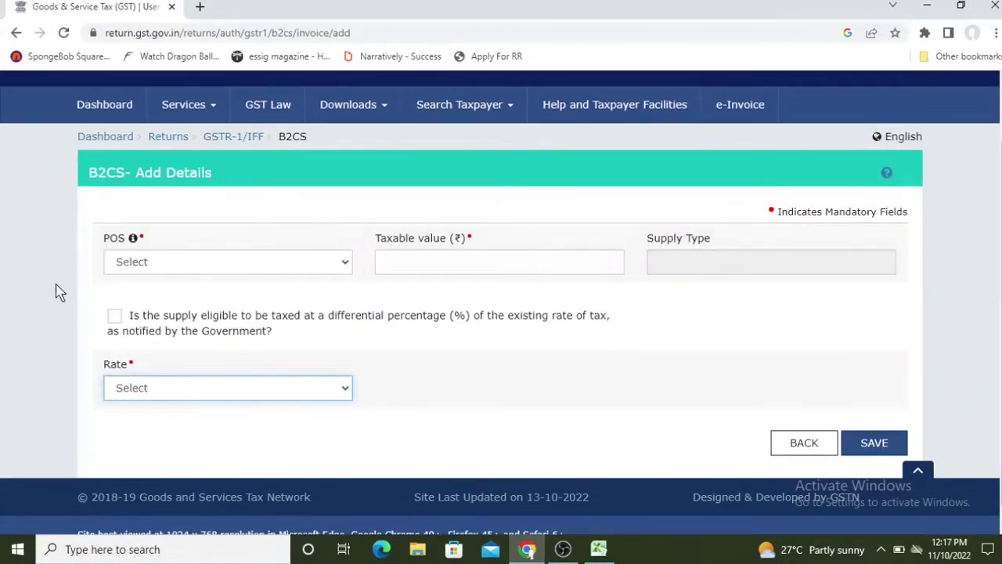
{"action": "mouse_move", "coordinate": [598, 549]}
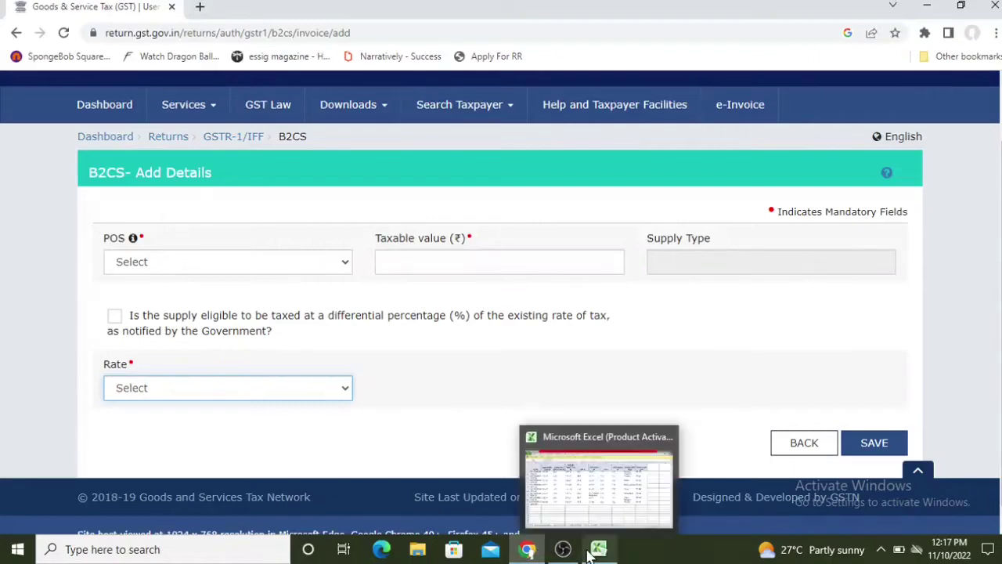
{"action": "left_click", "coordinate": [583, 497]}
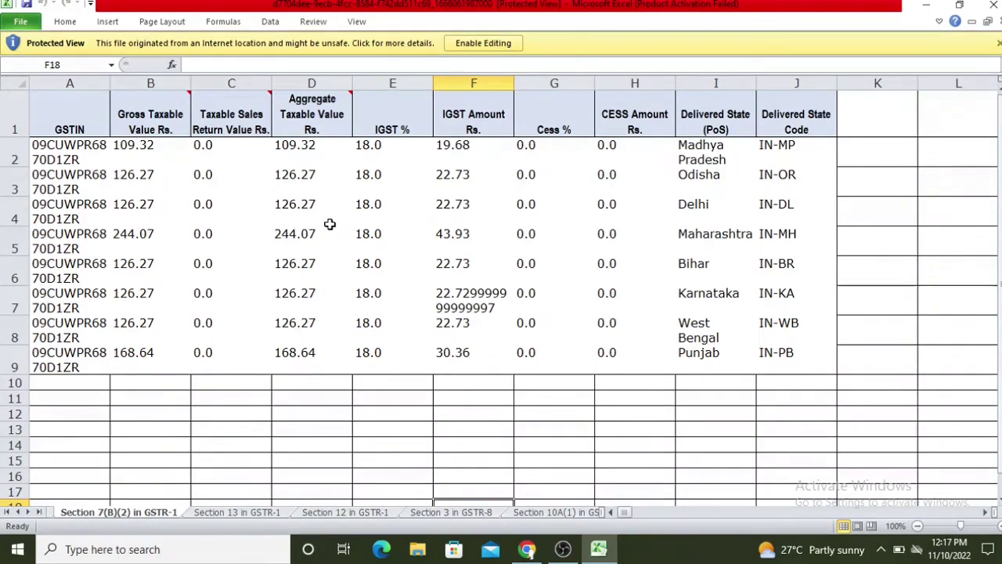
{"action": "mouse_move", "coordinate": [563, 549]}
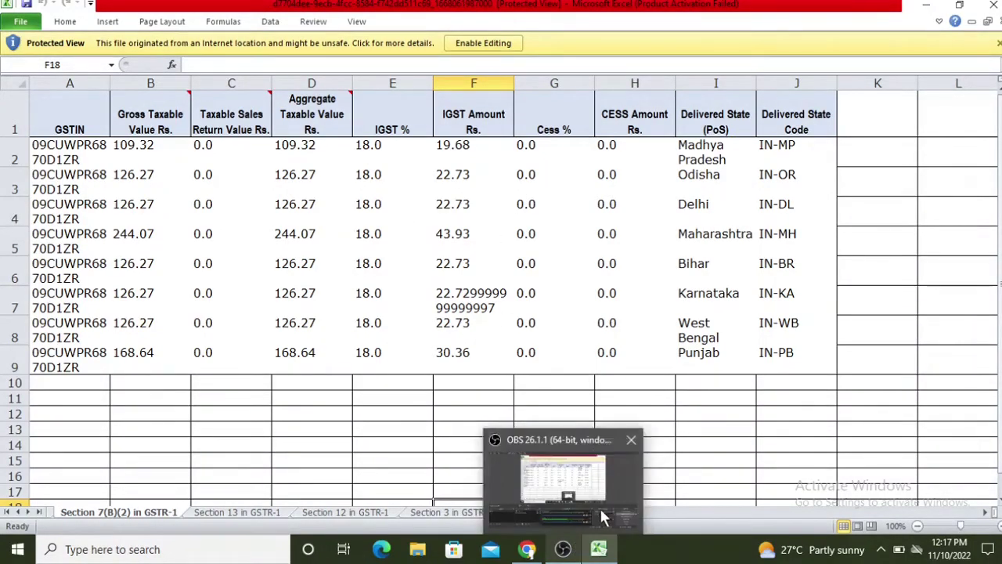
{"action": "left_click", "coordinate": [598, 506]}
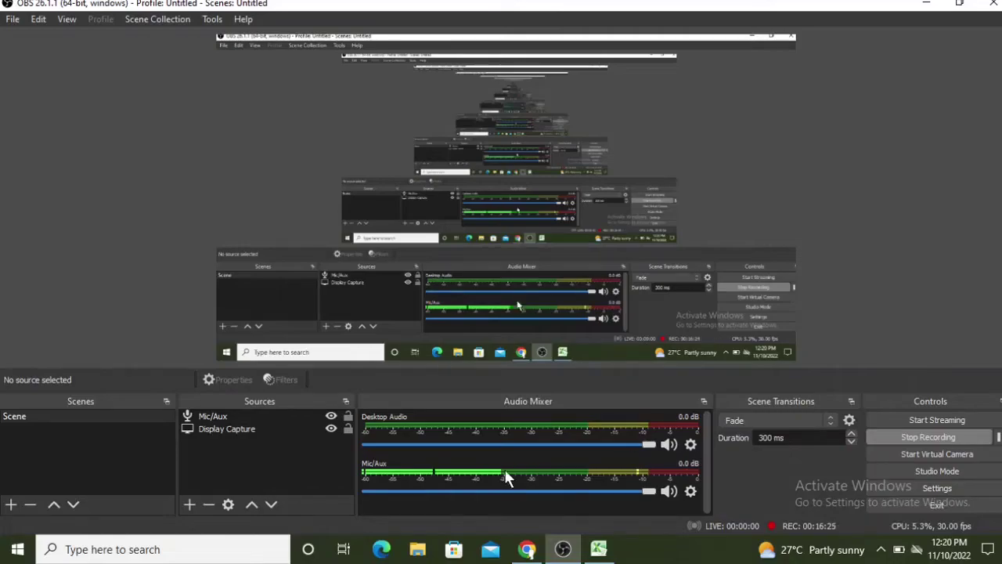
Compare the processed B2C (Others) records in Chrome with the state rows in the Excel report.
{"action": "mouse_move", "coordinate": [528, 550]}
{"action": "left_click", "coordinate": [538, 485]}
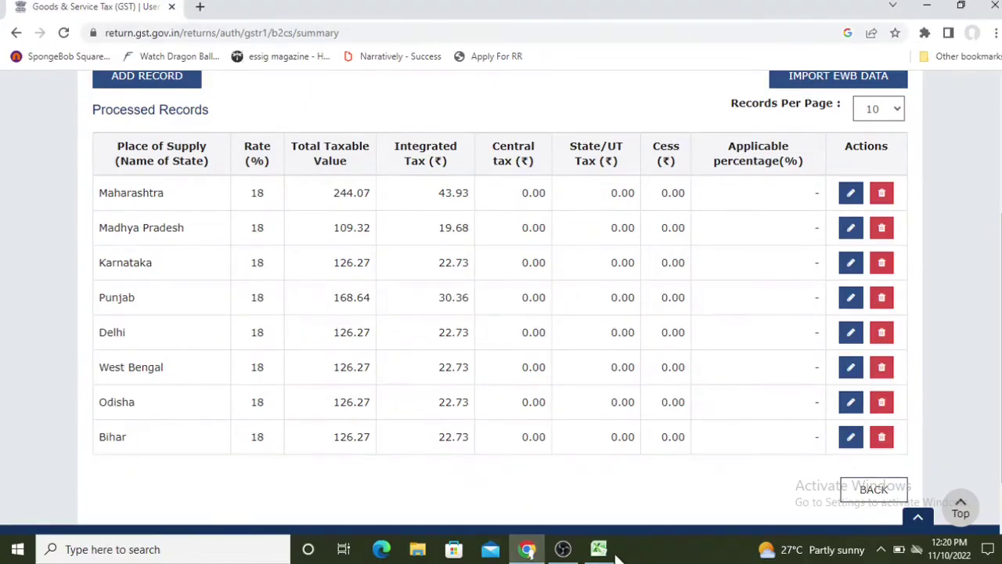
{"action": "mouse_move", "coordinate": [599, 549]}
{"action": "left_click", "coordinate": [615, 518]}
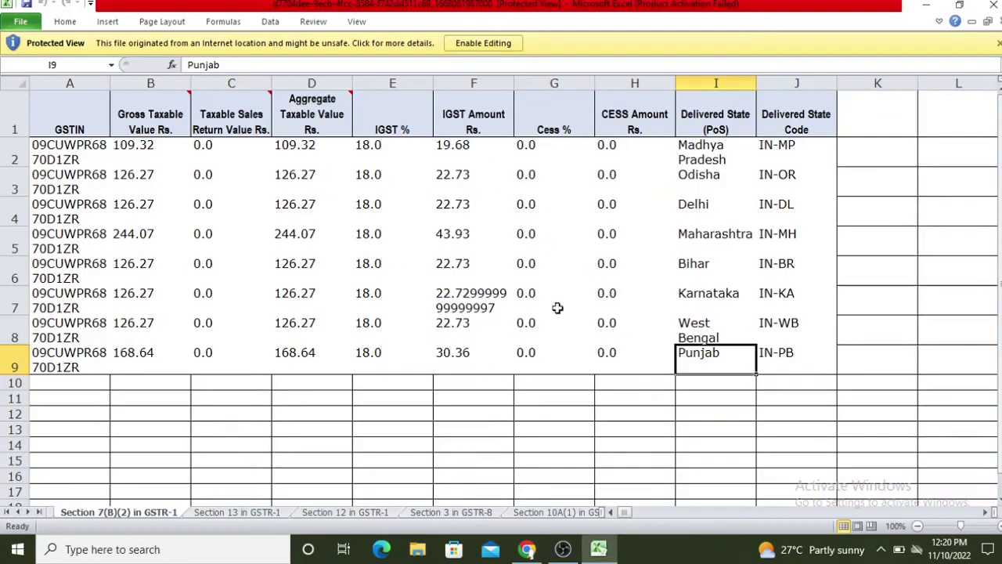
{"action": "mouse_move", "coordinate": [527, 548]}
{"action": "left_click", "coordinate": [537, 454]}
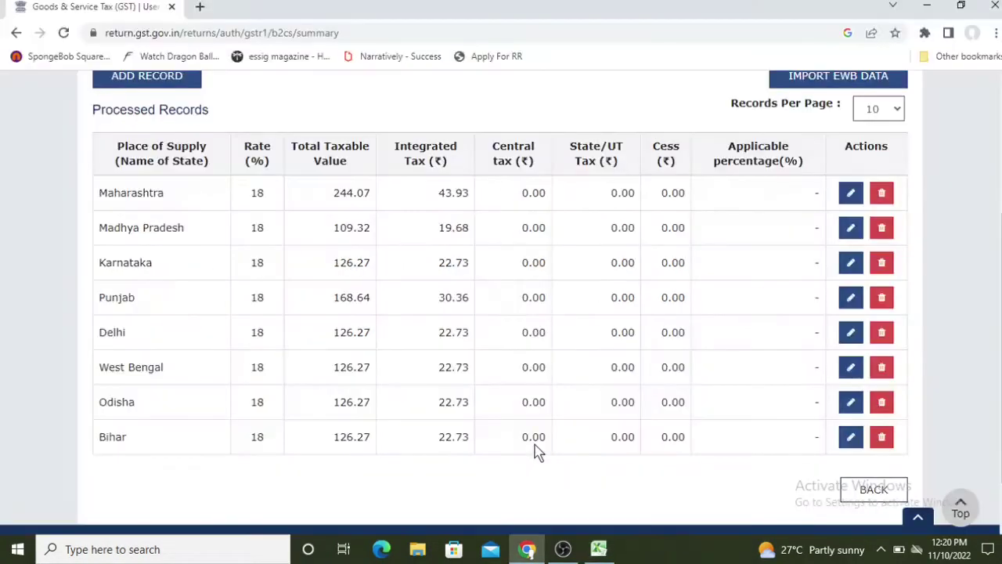
{"action": "scroll", "coordinate": [451, 353], "scroll_direction": "up", "scroll_amount": 2}
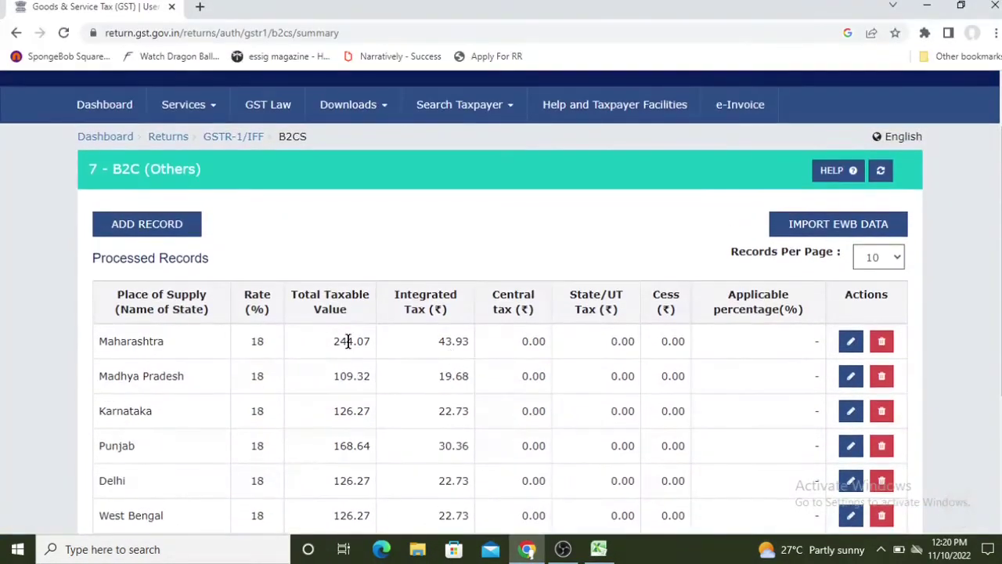
{"action": "scroll", "coordinate": [564, 306], "scroll_direction": "down", "scroll_amount": 1}
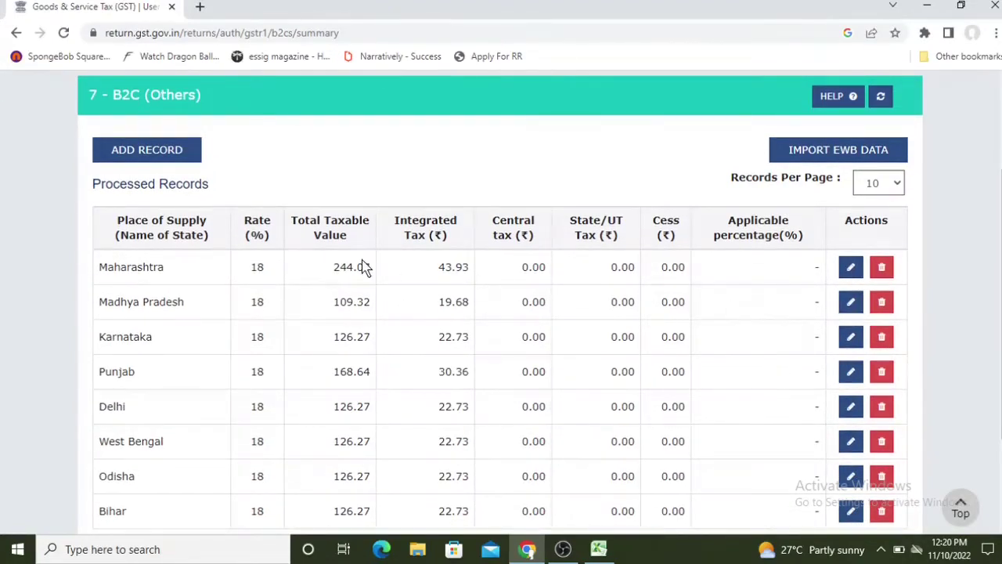
{"action": "scroll", "coordinate": [362, 266], "scroll_direction": "down", "scroll_amount": 1}
{"action": "scroll", "coordinate": [368, 262], "scroll_direction": "up", "scroll_amount": 2}
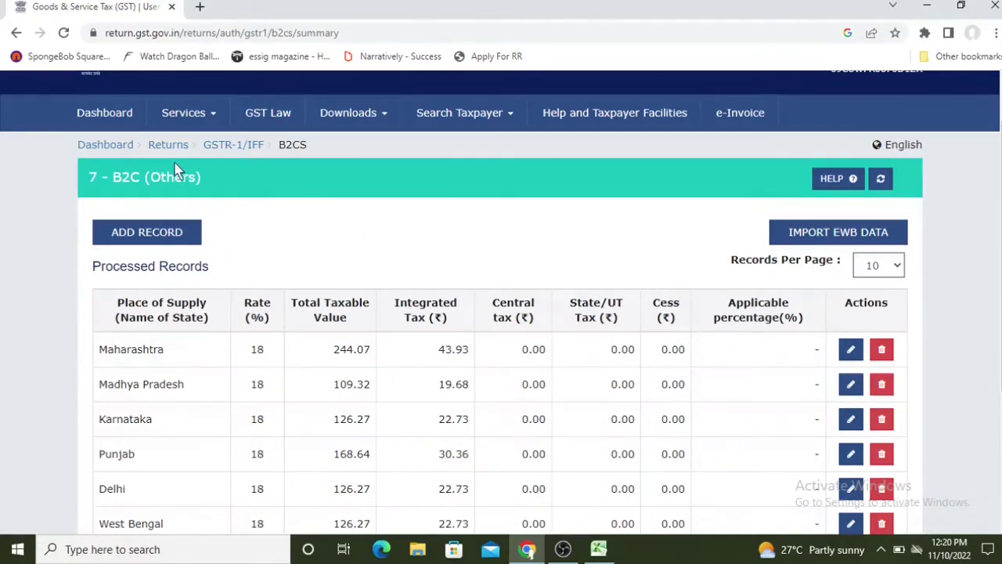
{"action": "scroll", "coordinate": [177, 171], "scroll_direction": "down", "scroll_amount": 3}
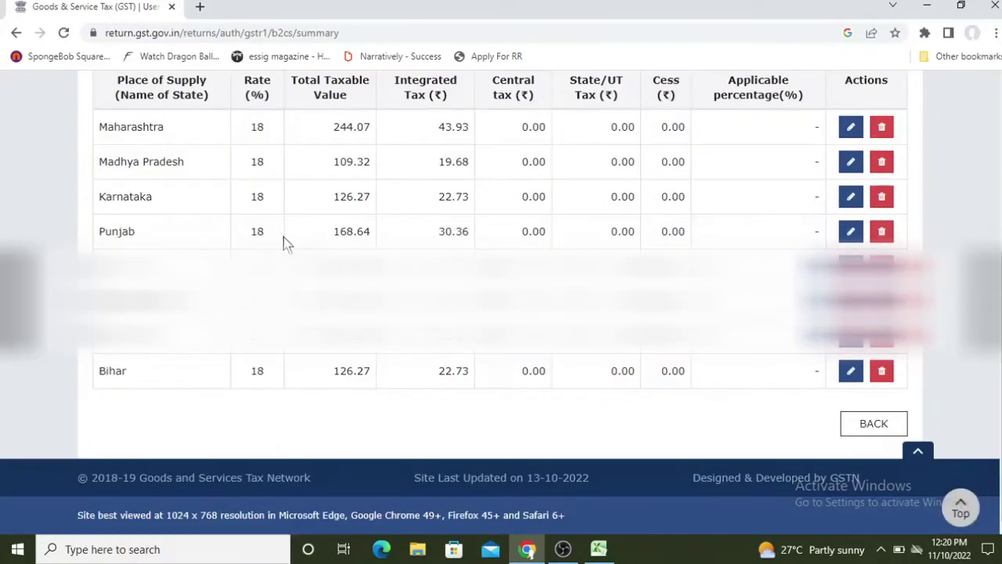
Go back from the B2C (Others) list to the GSTR-1 overview and generate the return summary.
{"action": "left_click", "coordinate": [851, 429]}
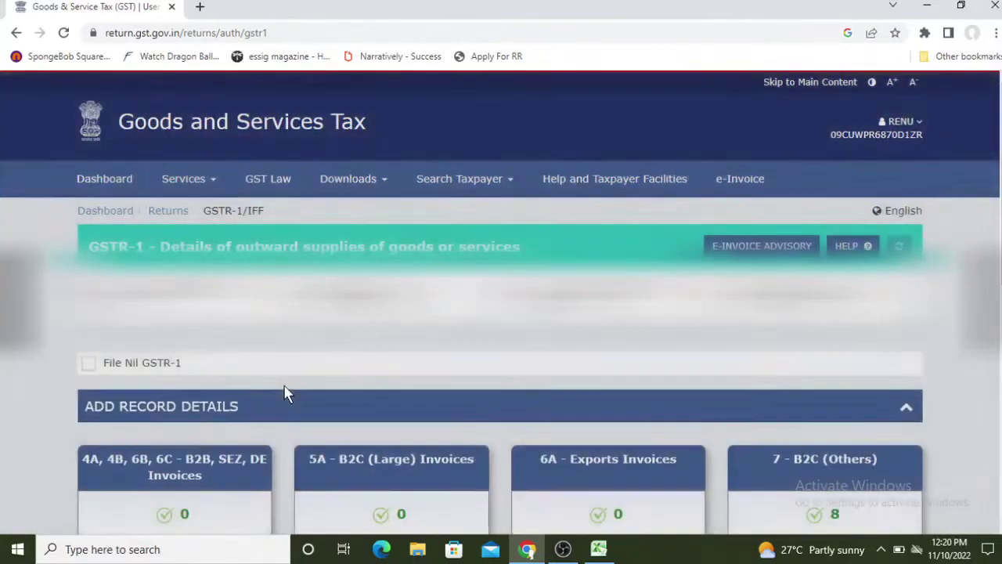
{"action": "scroll", "coordinate": [289, 393], "scroll_direction": "down", "scroll_amount": 1}
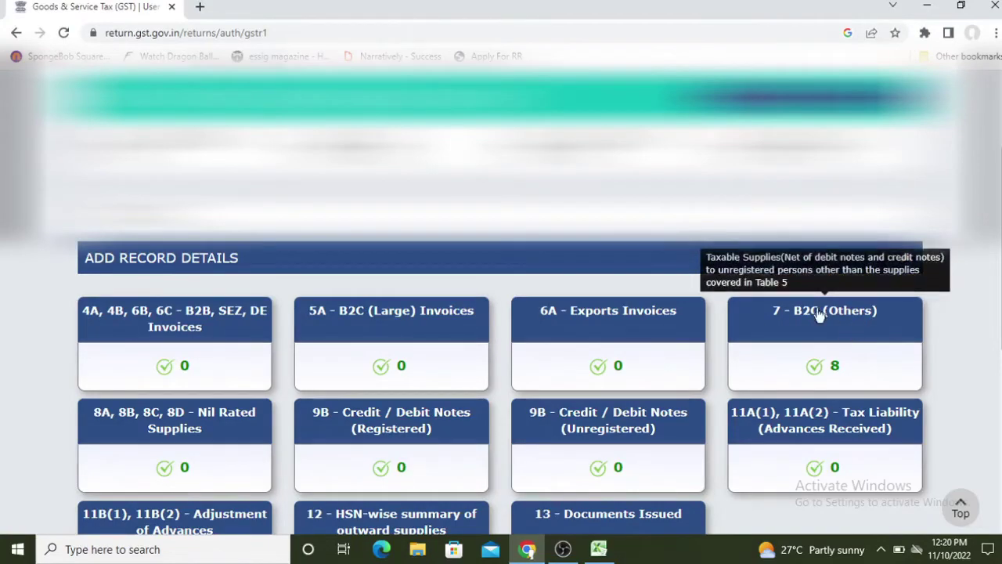
{"action": "scroll", "coordinate": [834, 344], "scroll_direction": "down", "scroll_amount": 4}
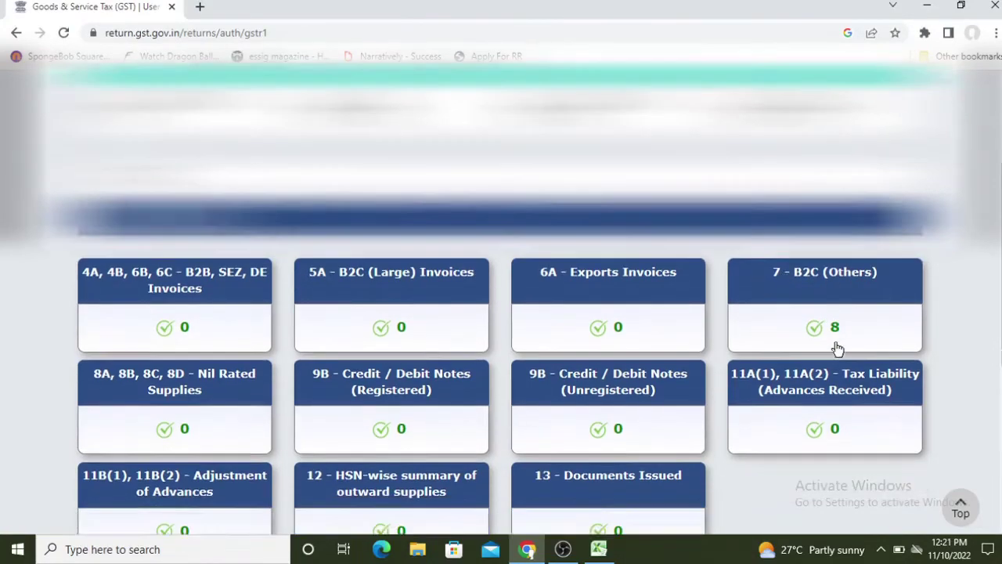
{"action": "scroll", "coordinate": [790, 284], "scroll_direction": "down", "scroll_amount": 2}
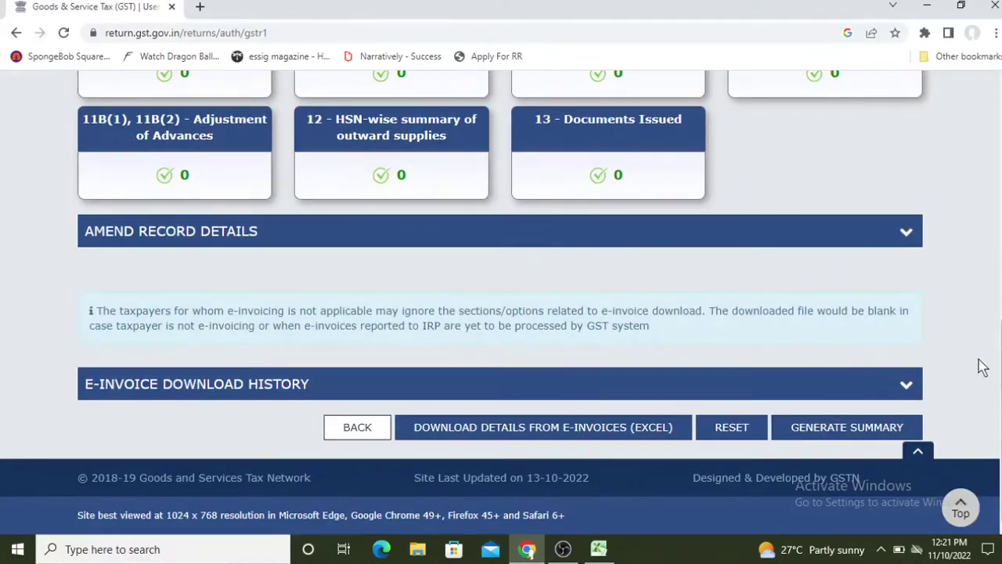
{"action": "left_click", "coordinate": [855, 427]}
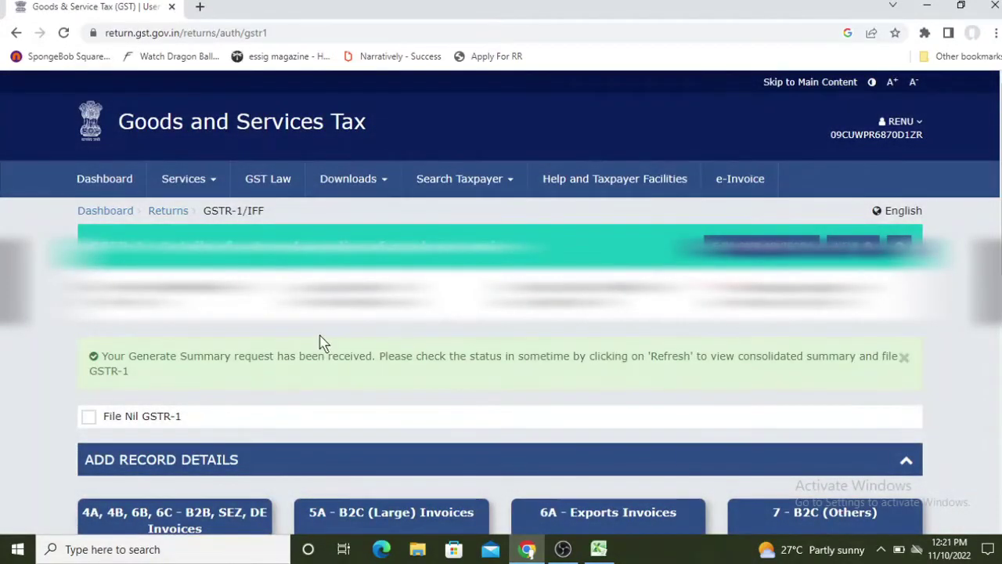
Read the notice about the summary request and refresh the GSTR-1 page to update its status.
{"action": "left_click_drag", "start_coordinate": [99, 354], "coordinate": [893, 353]}
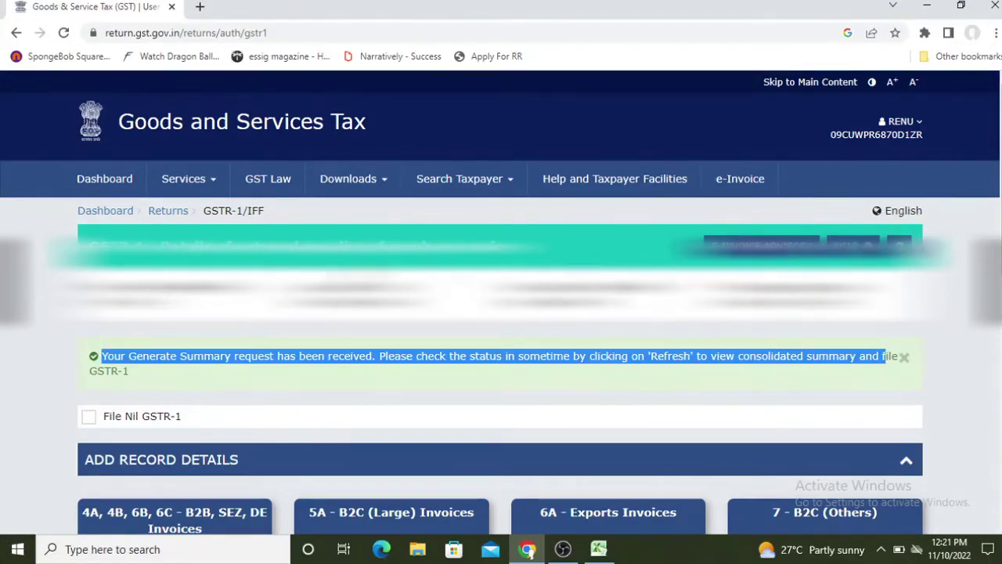
{"action": "left_click", "coordinate": [144, 335]}
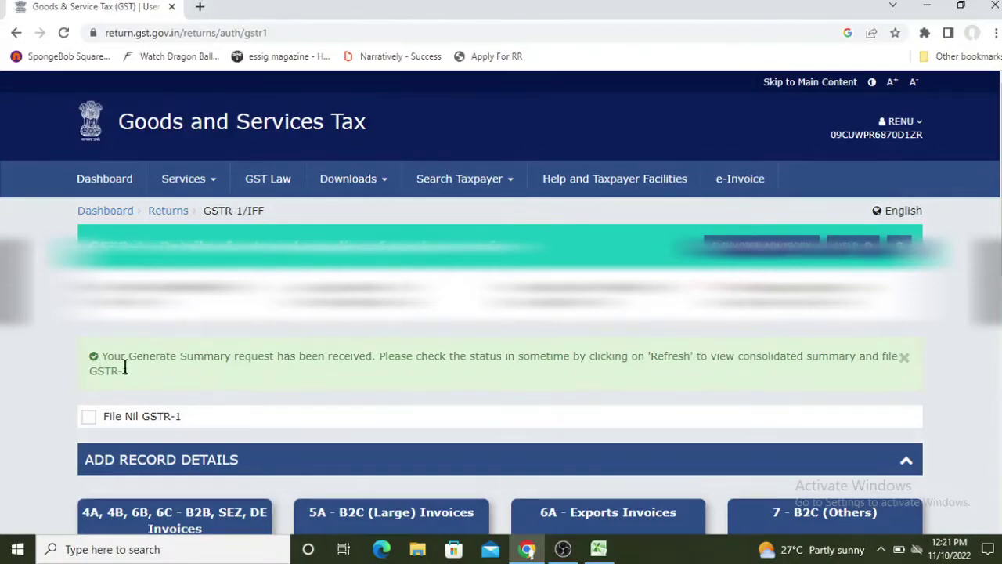
{"action": "scroll", "coordinate": [128, 375], "scroll_direction": "down", "scroll_amount": 5}
{"action": "scroll", "coordinate": [126, 374], "scroll_direction": "up", "scroll_amount": 1}
{"action": "scroll", "coordinate": [125, 373], "scroll_direction": "down", "scroll_amount": 3}
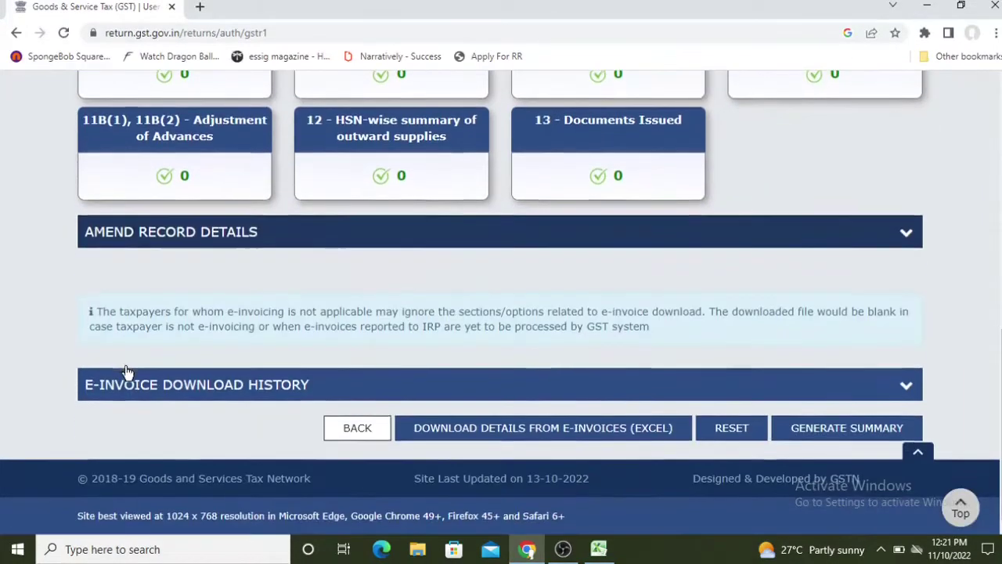
{"action": "scroll", "coordinate": [291, 342], "scroll_direction": "up", "scroll_amount": 5}
{"action": "scroll", "coordinate": [291, 342], "scroll_direction": "up", "scroll_amount": 2}
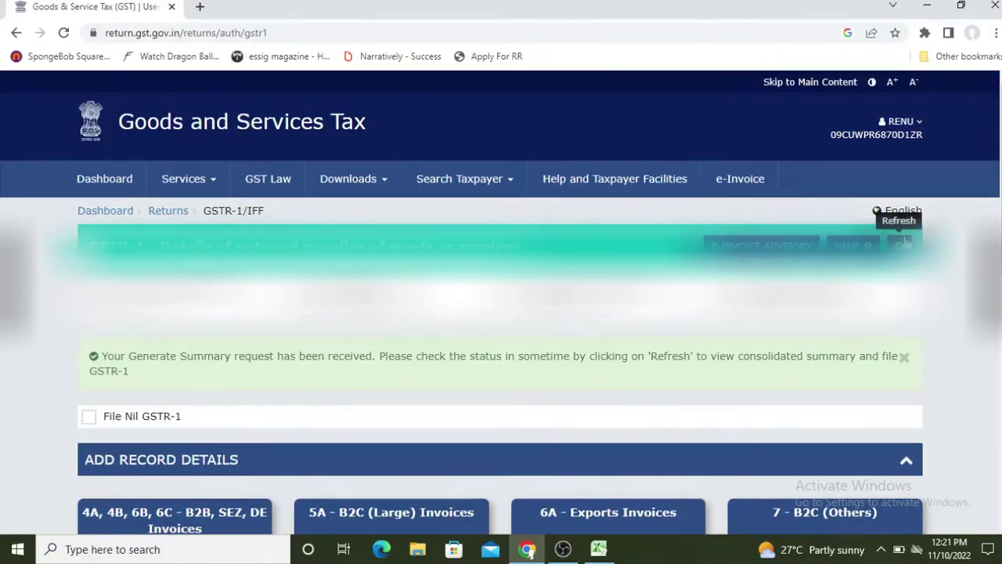
{"action": "left_click", "coordinate": [902, 244]}
Proceed to the consolidated GSTR-1 summary and review it from the B2CS (Others) totals down to the total liability.
{"action": "scroll", "coordinate": [4, 368], "scroll_direction": "down", "scroll_amount": 8}
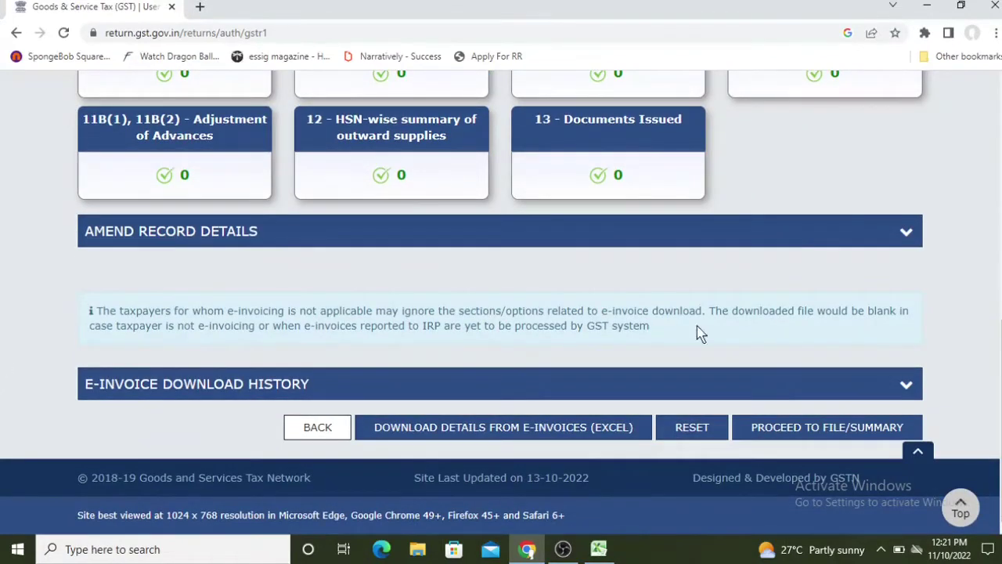
{"action": "left_click", "coordinate": [794, 443]}
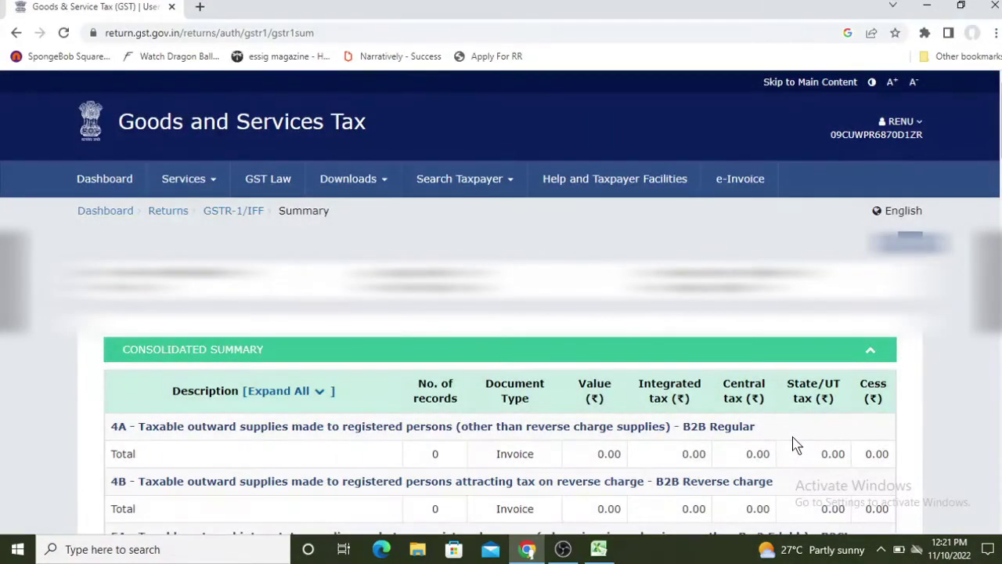
{"action": "scroll", "coordinate": [336, 387], "scroll_direction": "down", "scroll_amount": 10}
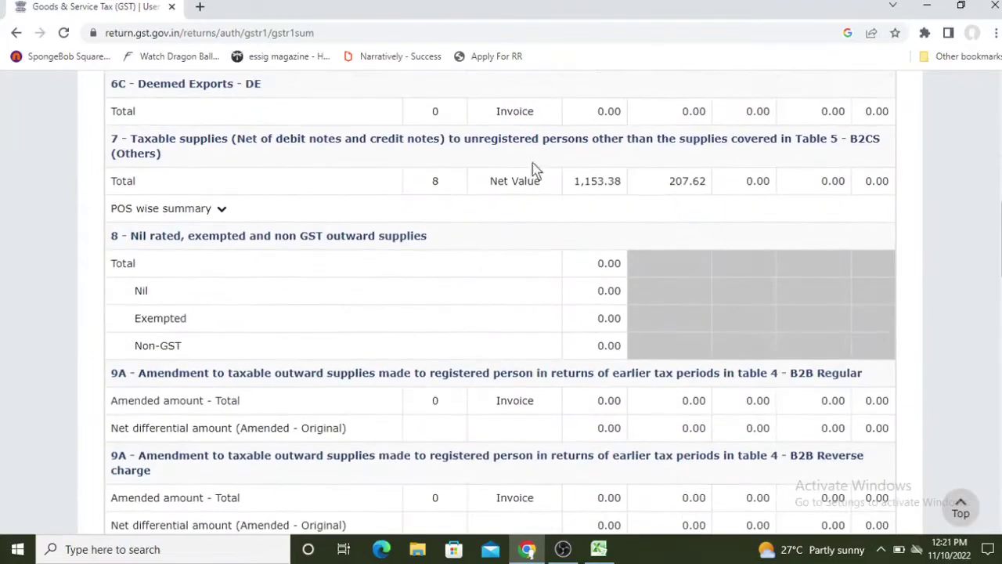
{"action": "scroll", "coordinate": [467, 249], "scroll_direction": "down", "scroll_amount": 4}
{"action": "scroll", "coordinate": [442, 248], "scroll_direction": "down", "scroll_amount": 10}
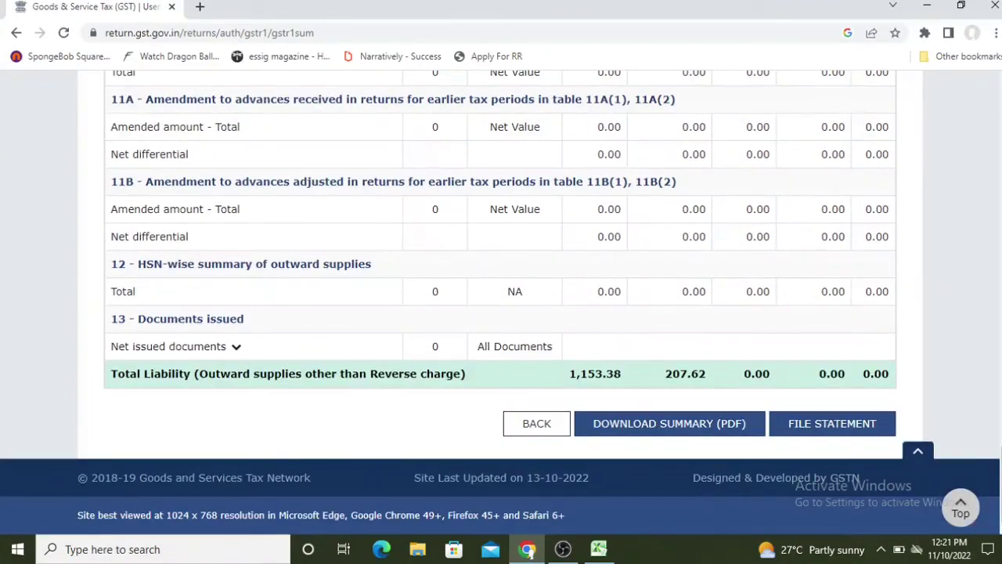
Start filing the GSTR-1 statement by accepting the declaration and choosing the authorised signatory.
{"action": "left_click", "coordinate": [847, 433]}
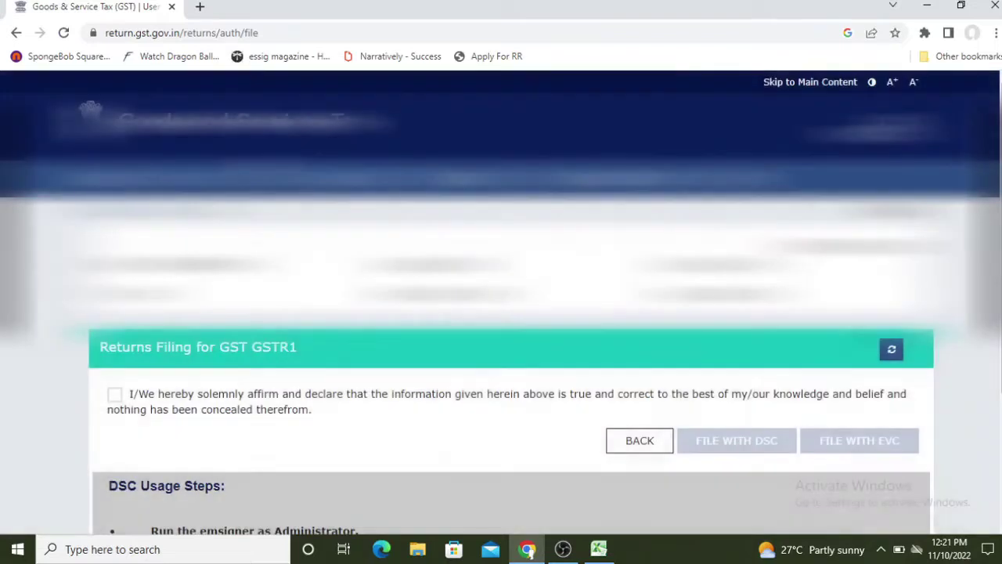
{"action": "scroll", "coordinate": [118, 327], "scroll_direction": "down", "scroll_amount": 1}
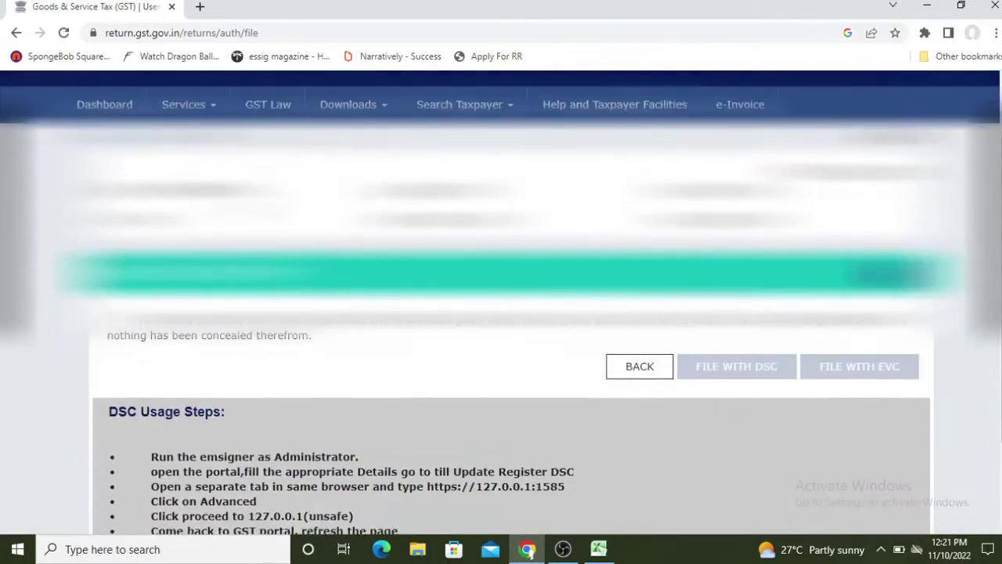
{"action": "left_click", "coordinate": [116, 324]}
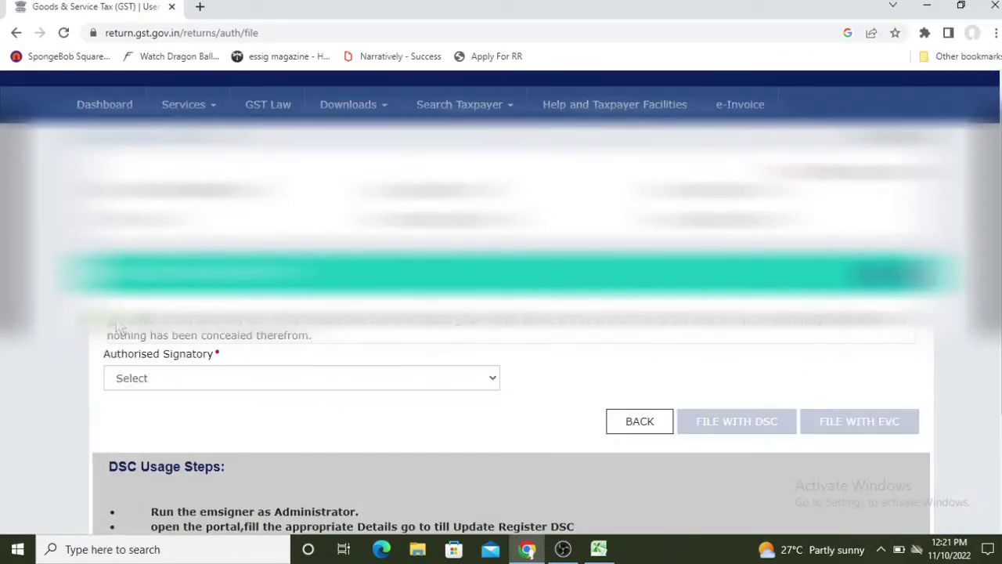
{"action": "left_click", "coordinate": [185, 379]}
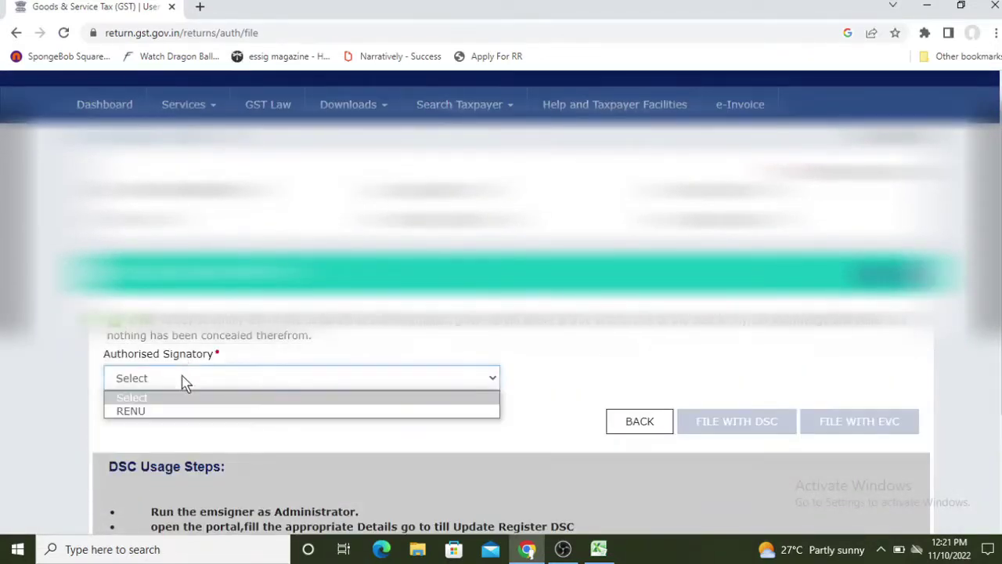
{"action": "left_click", "coordinate": [144, 415]}
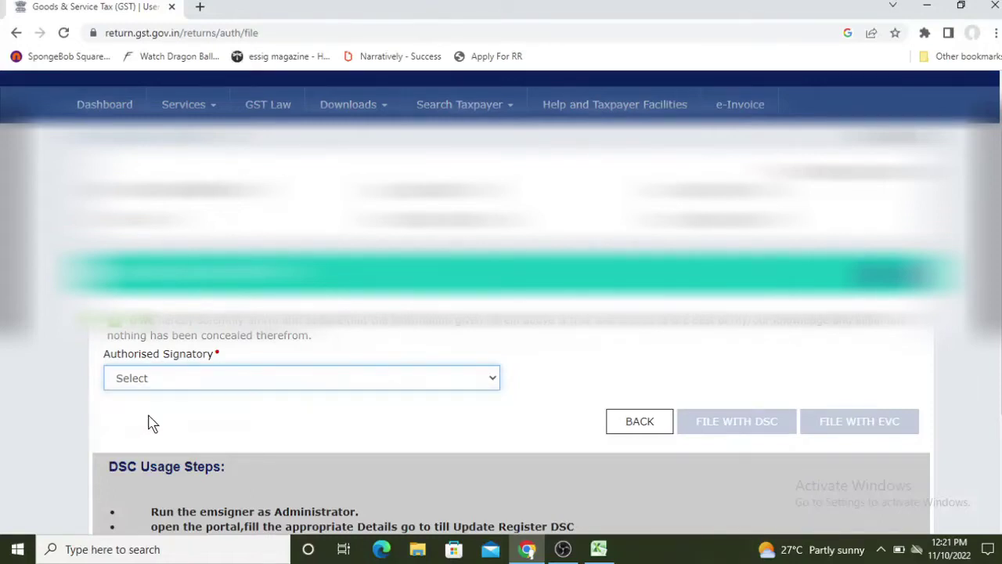
{"action": "scroll", "coordinate": [501, 313], "scroll_direction": "down", "scroll_amount": 1}
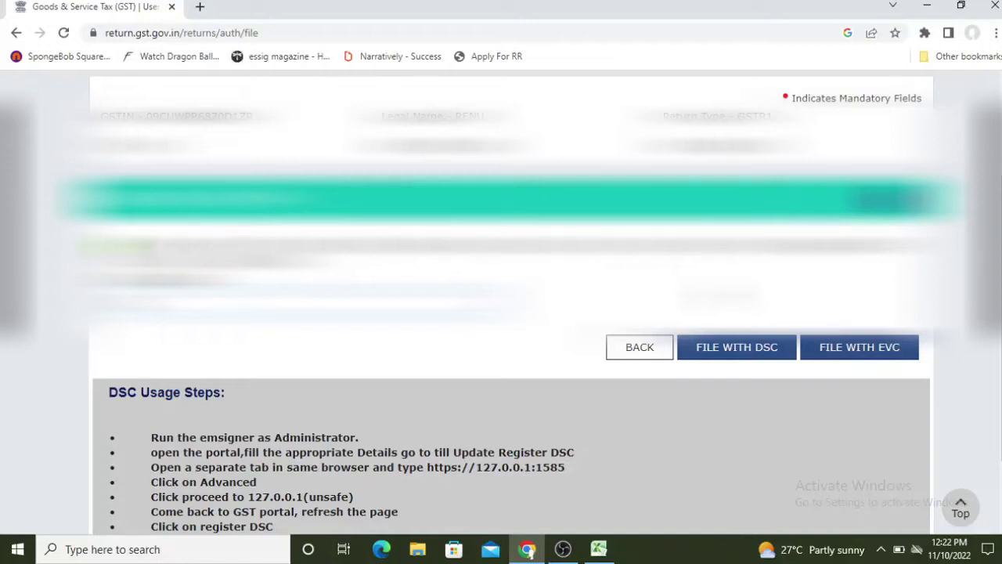
File the GSTR-1 with EVC by entering and verifying the OTP, and read the filing acknowledgement message.
{"action": "left_click", "coordinate": [832, 351]}
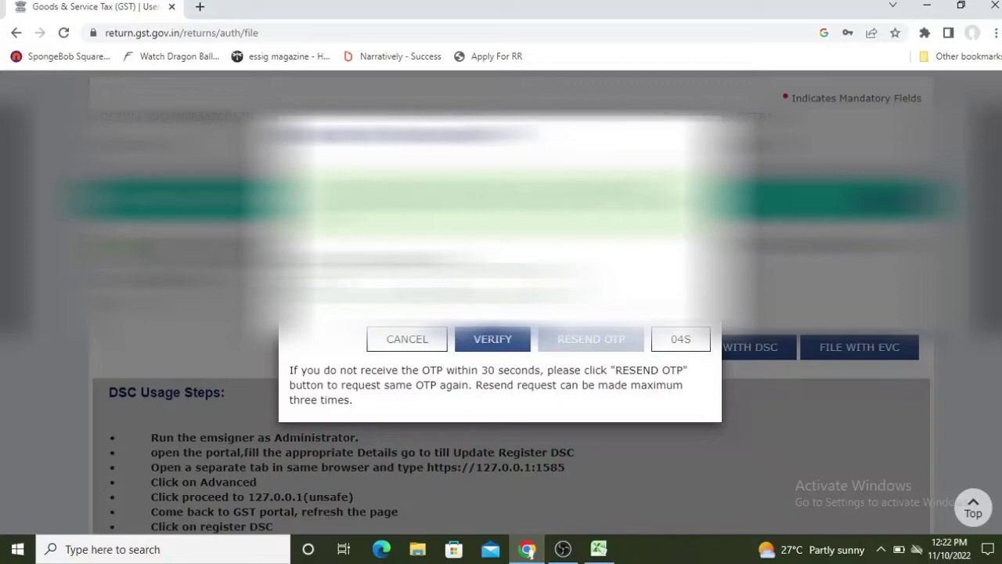
{"action": "left_click", "coordinate": [491, 343]}
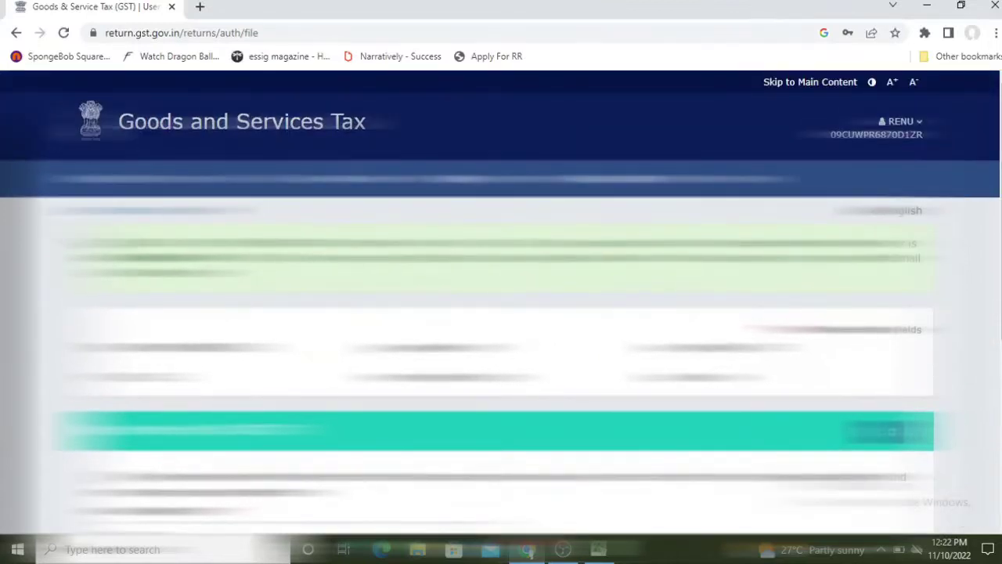
{"action": "left_click_drag", "start_coordinate": [77, 242], "coordinate": [908, 256]}
{"action": "left_click", "coordinate": [3, 292]}
Open the File Returns page from the dashboard and search the returns for October, Quarter 3 (Oct - Dec) of 2022-23.
{"action": "left_click", "coordinate": [104, 179]}
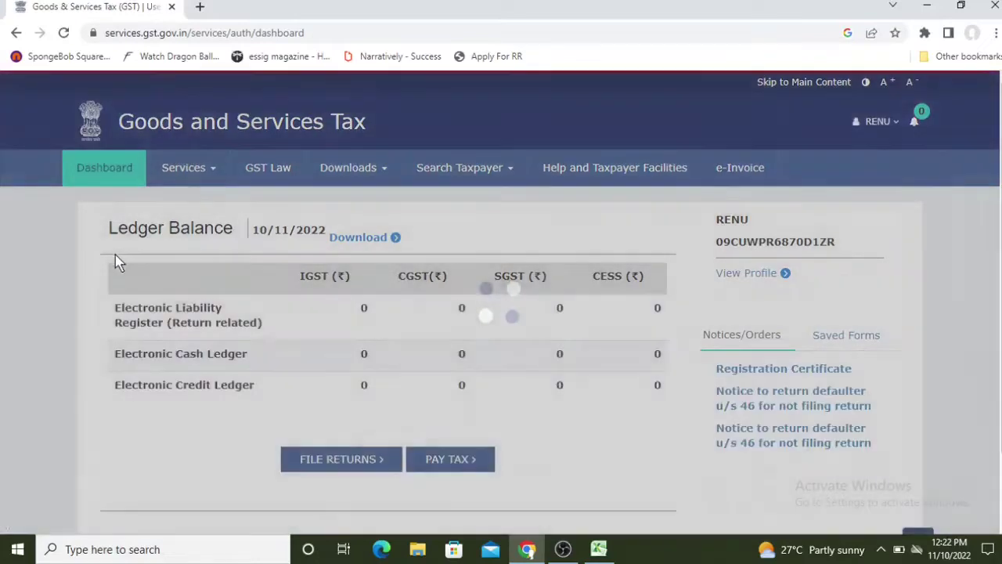
{"action": "scroll", "coordinate": [116, 262], "scroll_direction": "down", "scroll_amount": 5}
{"action": "scroll", "coordinate": [202, 255], "scroll_direction": "up", "scroll_amount": 2}
{"action": "left_click", "coordinate": [305, 243]}
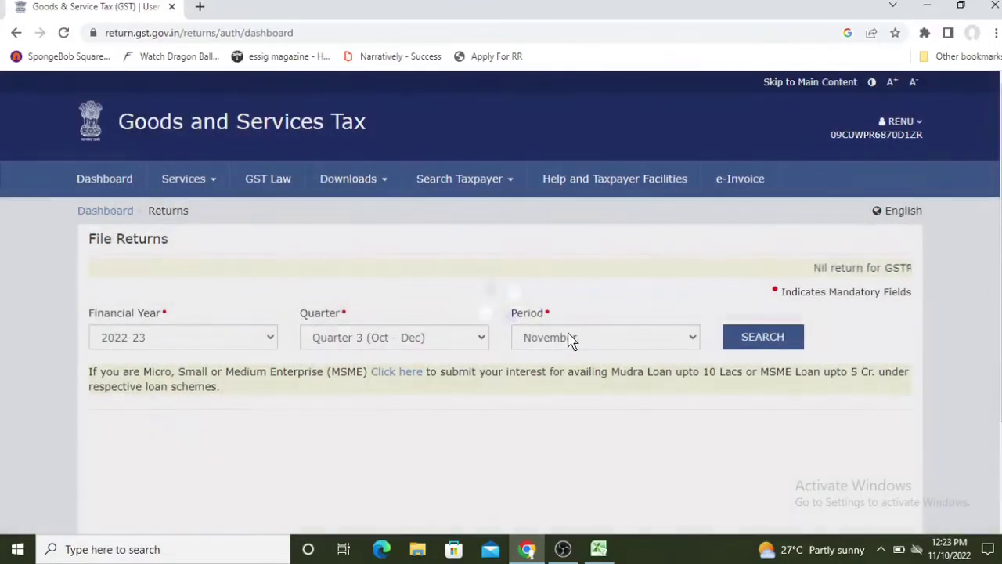
{"action": "left_click", "coordinate": [571, 339]}
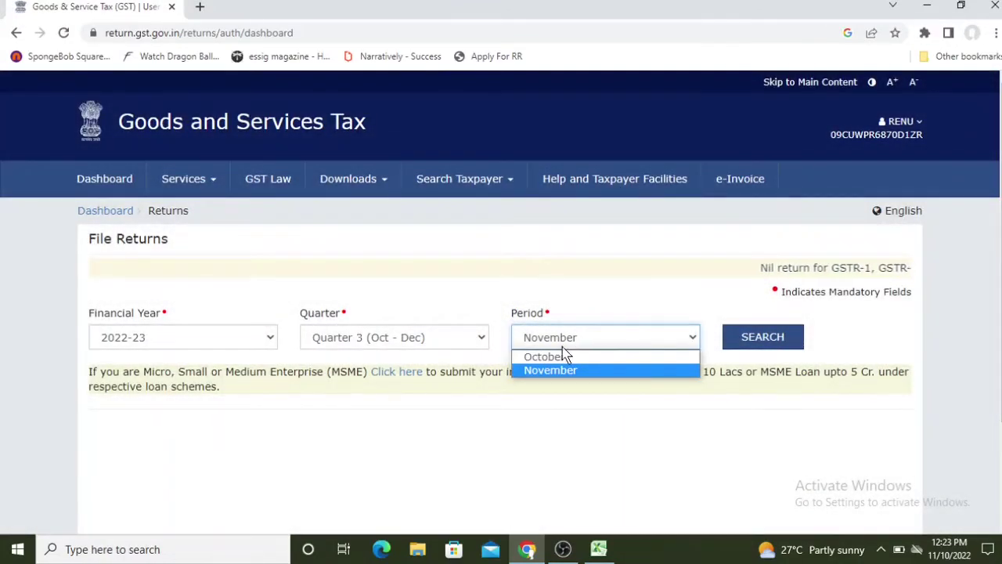
{"action": "left_click", "coordinate": [558, 356]}
{"action": "left_click", "coordinate": [761, 337]}
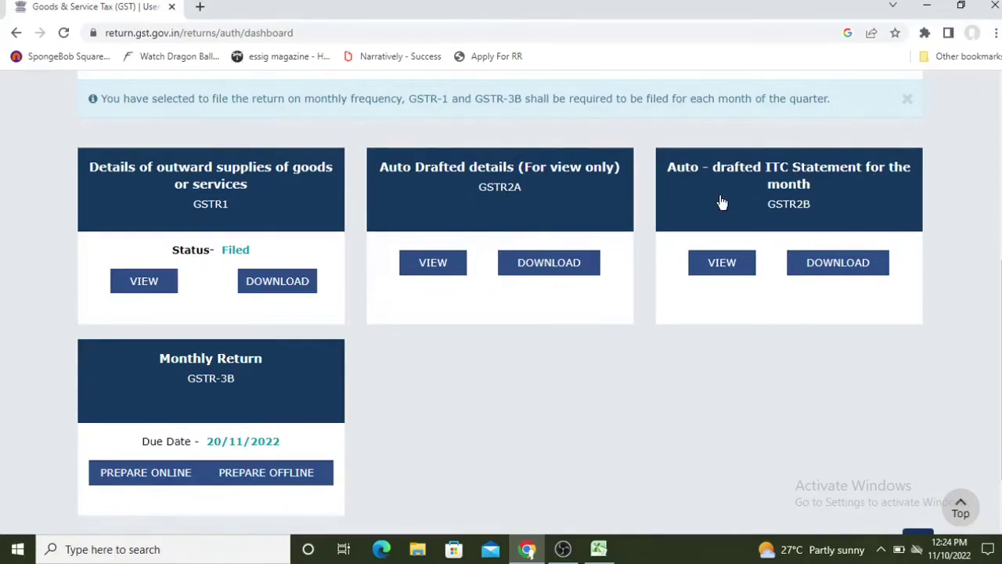
View the auto-drafted GSTR-2B statement for October and read the notice about its availability date.
{"action": "left_click", "coordinate": [725, 271]}
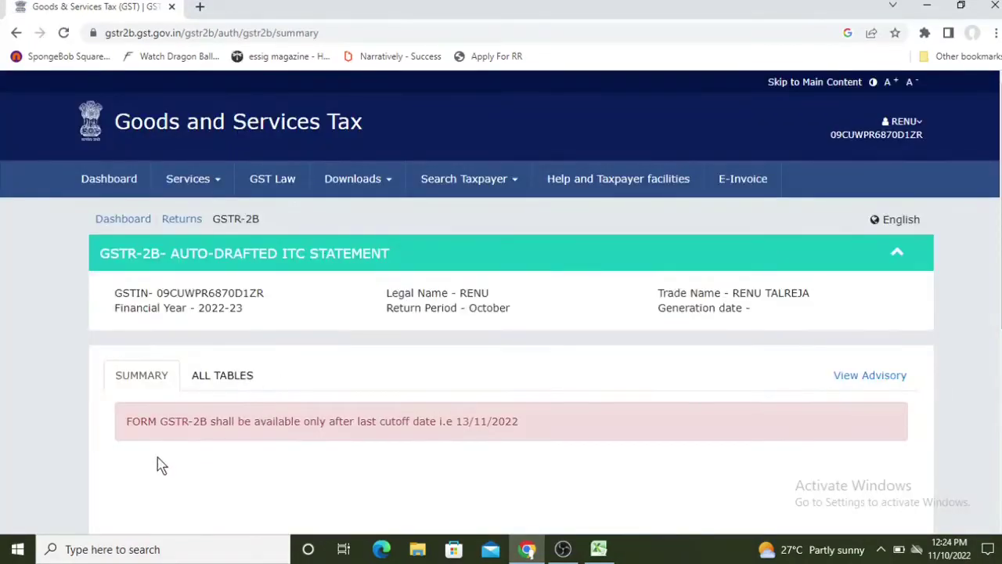
{"action": "left_click_drag", "start_coordinate": [124, 422], "coordinate": [539, 427]}
{"action": "left_click", "coordinate": [460, 415]}
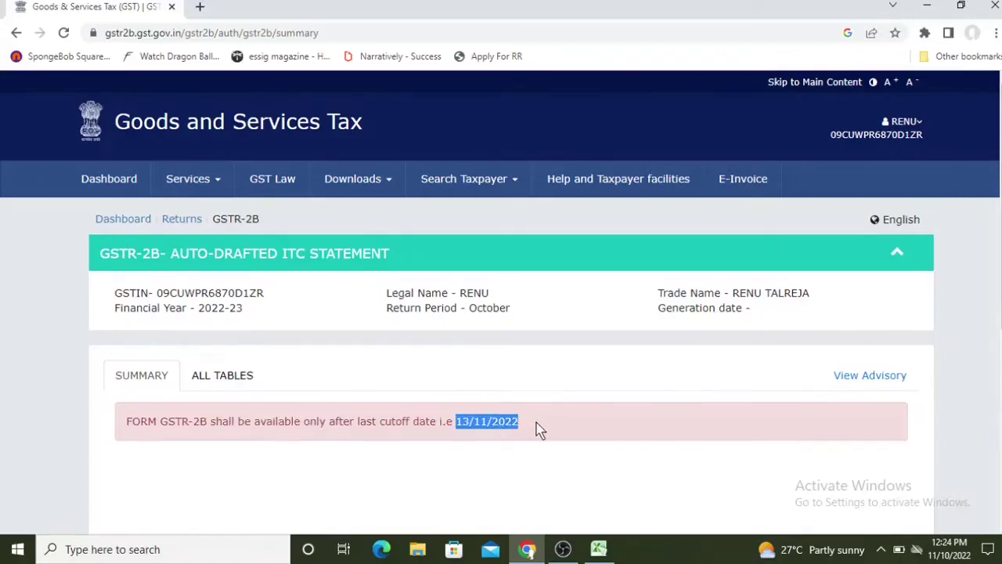
{"action": "left_click", "coordinate": [443, 468]}
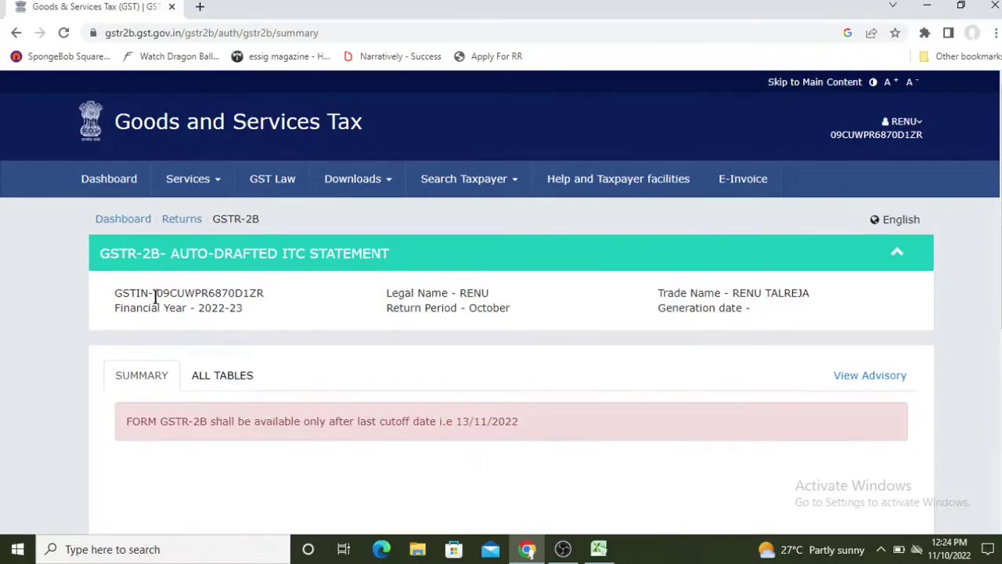
Go back from the GSTR-2B statement to File Returns and list the October return forms again.
{"action": "left_click", "coordinate": [16, 33]}
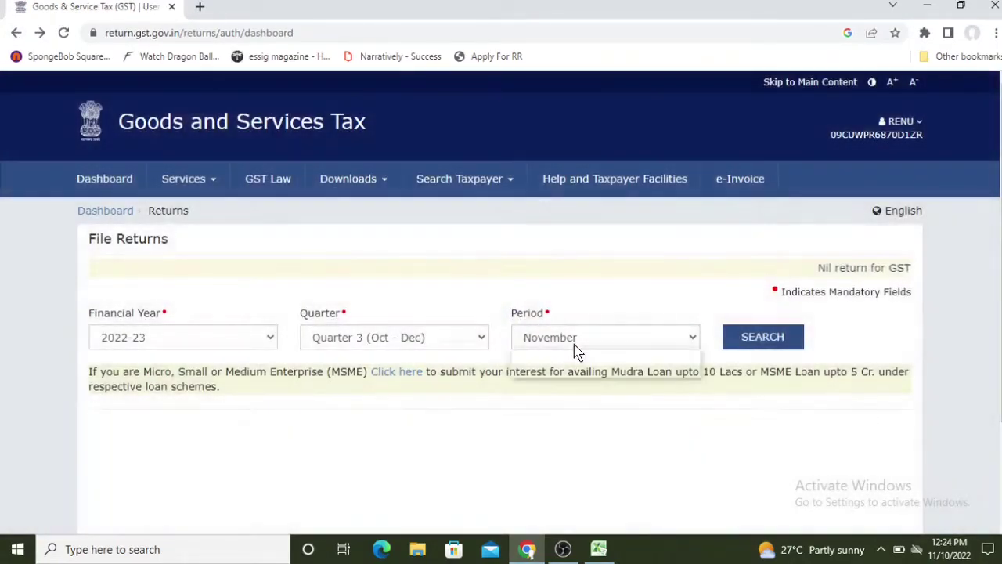
{"action": "left_click", "coordinate": [575, 345]}
{"action": "left_click", "coordinate": [565, 354]}
{"action": "left_click", "coordinate": [763, 337]}
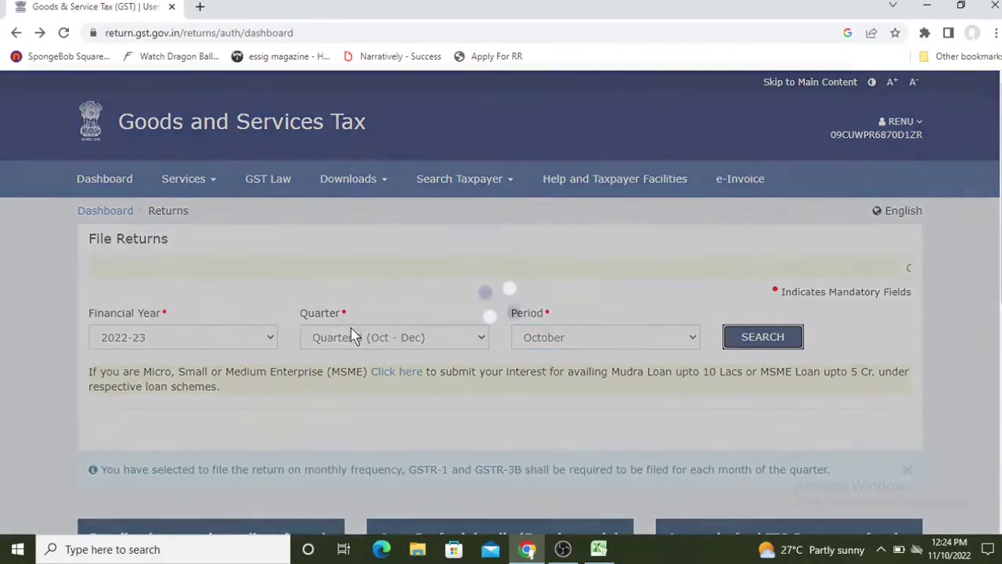
{"action": "scroll", "coordinate": [345, 335], "scroll_direction": "down", "scroll_amount": 4}
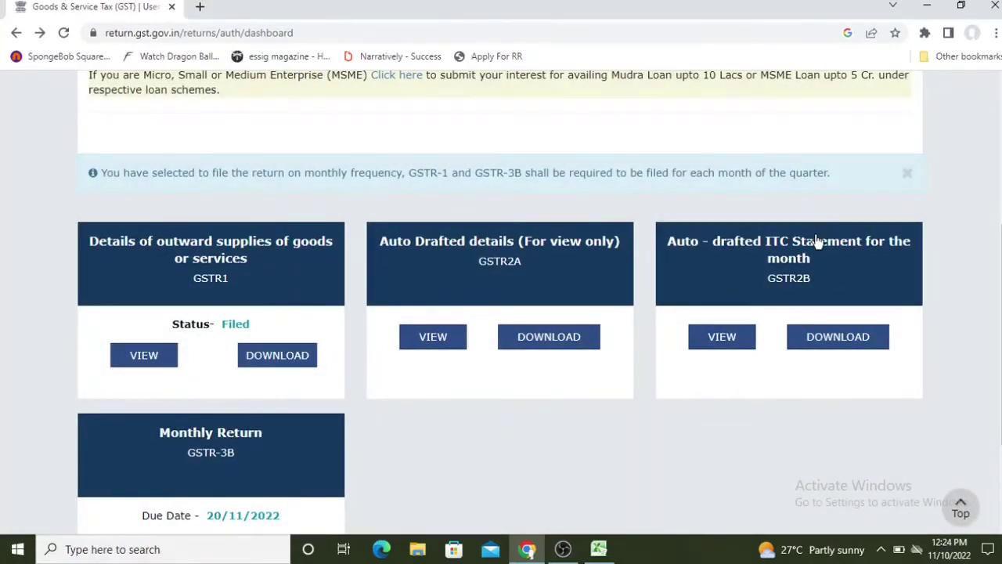
{"action": "scroll", "coordinate": [818, 246], "scroll_direction": "down", "scroll_amount": 1}
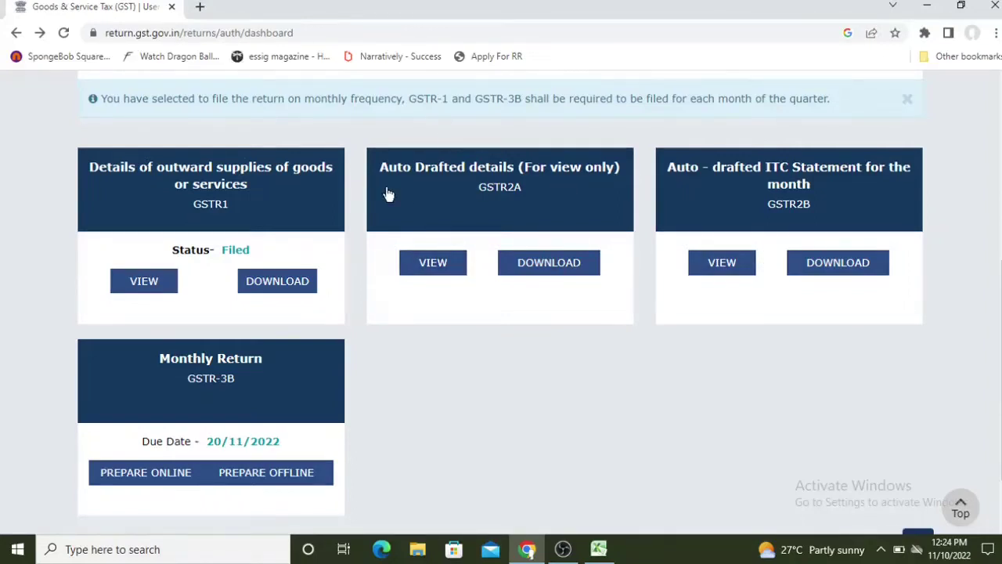
View the October GSTR-2A and open the B2B invoices uploaded by Flipkart Internet Private Limited.
{"action": "left_click", "coordinate": [440, 271]}
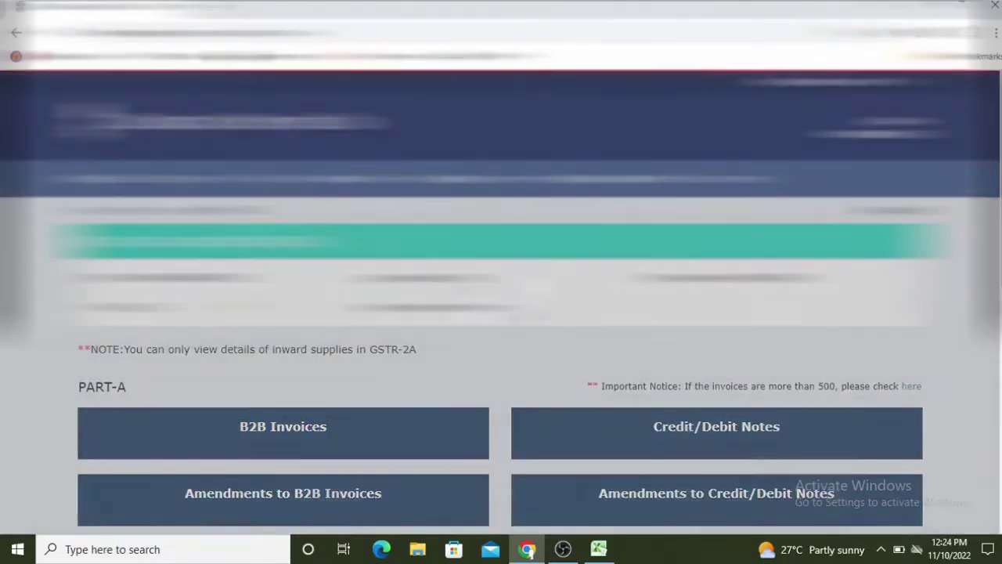
{"action": "scroll", "coordinate": [67, 344], "scroll_direction": "down", "scroll_amount": 2}
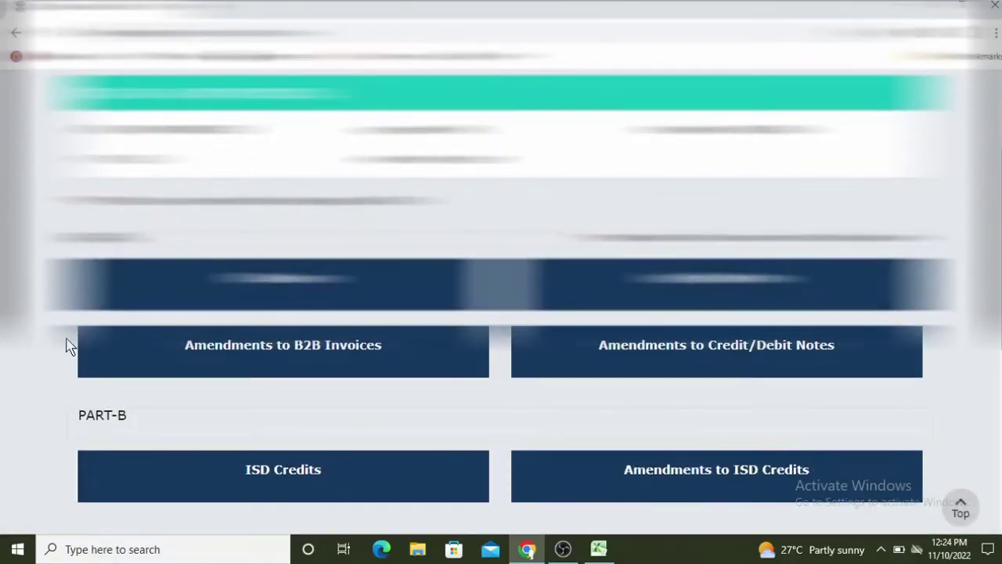
{"action": "scroll", "coordinate": [67, 345], "scroll_direction": "down", "scroll_amount": 1}
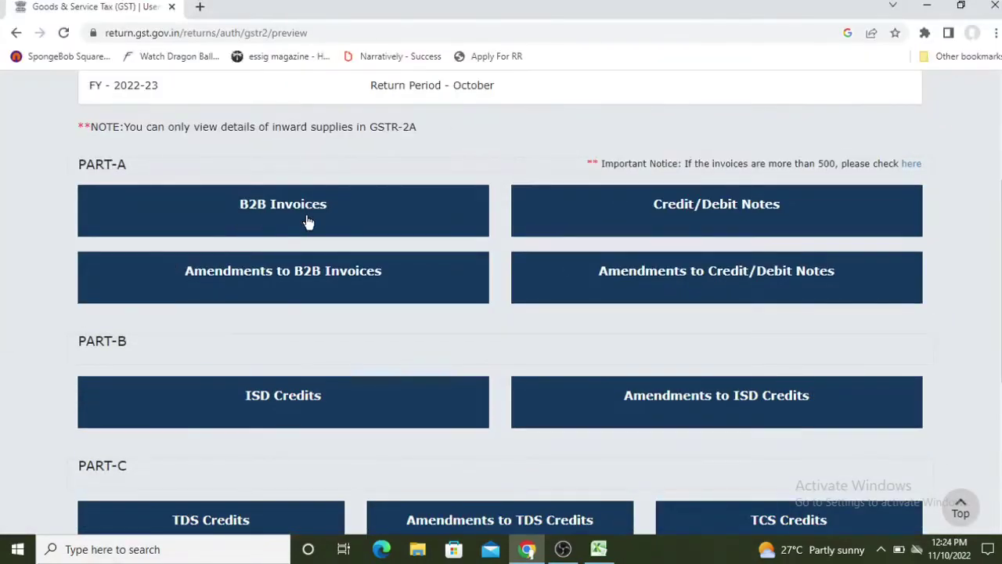
{"action": "left_click", "coordinate": [307, 223]}
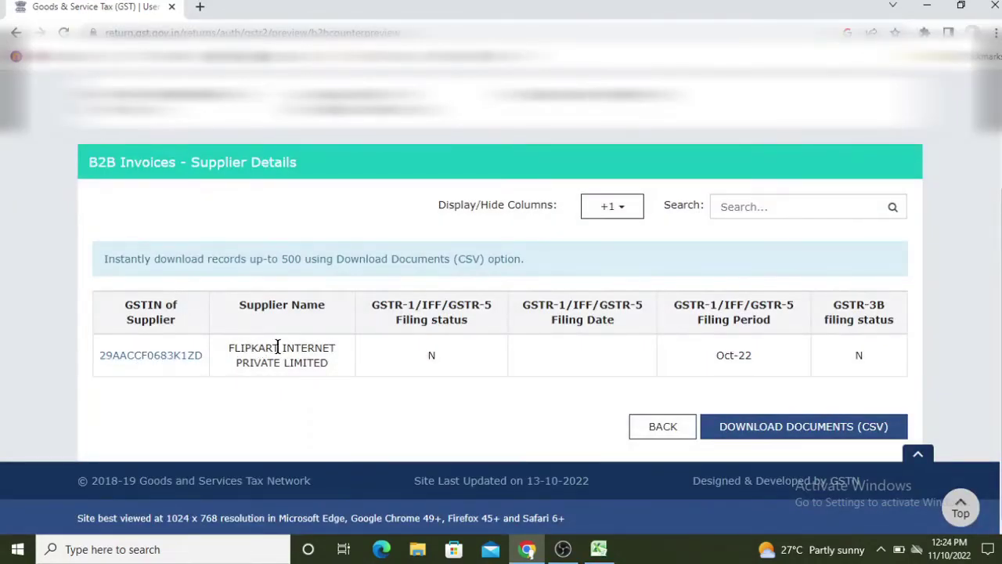
{"action": "left_click_drag", "start_coordinate": [329, 362], "coordinate": [43, 352]}
{"action": "left_click", "coordinate": [2, 380]}
{"action": "left_click", "coordinate": [130, 362]}
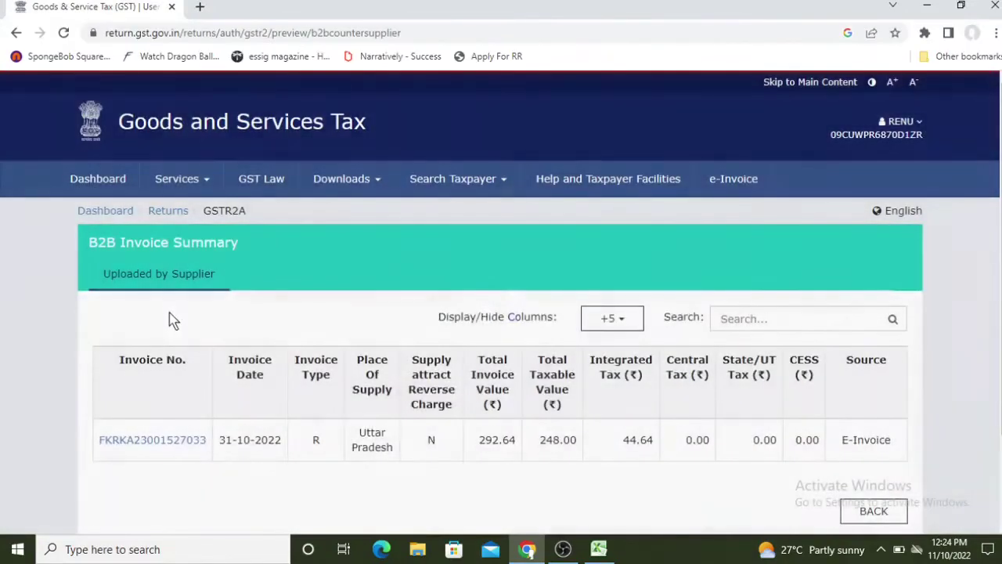
{"action": "scroll", "coordinate": [170, 310], "scroll_direction": "down", "scroll_amount": 2}
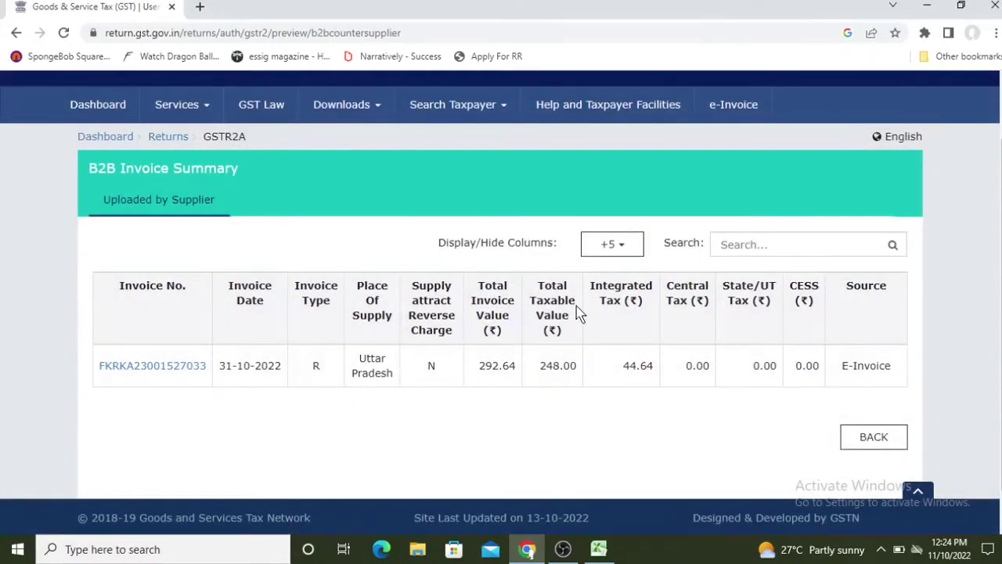
Examine the integrated tax, total invoice value and total taxable value of the Flipkart invoice in the B2B Invoice Summary.
{"action": "left_click_drag", "start_coordinate": [618, 371], "coordinate": [666, 376]}
{"action": "left_click", "coordinate": [634, 365]}
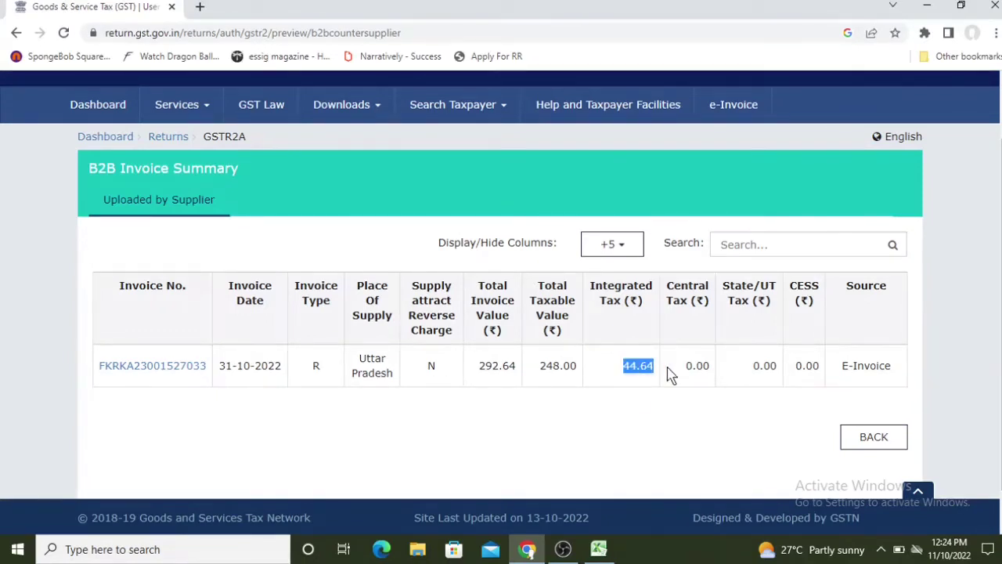
{"action": "left_click", "coordinate": [626, 365]}
{"action": "left_click_drag", "start_coordinate": [621, 375], "coordinate": [687, 374]}
{"action": "left_click", "coordinate": [610, 431]}
{"action": "left_click_drag", "start_coordinate": [644, 365], "coordinate": [644, 409]}
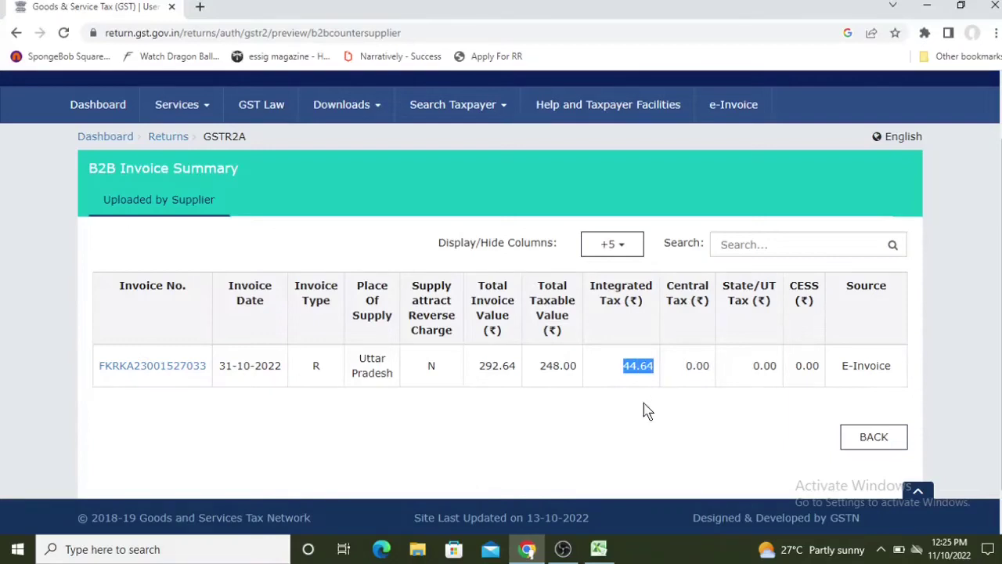
{"action": "left_click", "coordinate": [620, 460]}
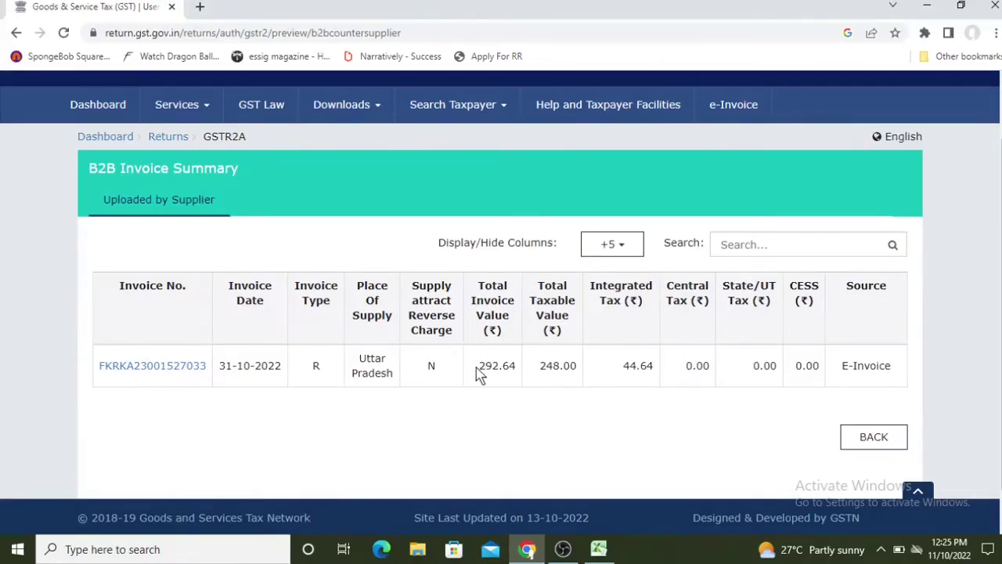
{"action": "left_click_drag", "start_coordinate": [482, 368], "coordinate": [520, 374]}
{"action": "left_click", "coordinate": [720, 456]}
{"action": "left_click_drag", "start_coordinate": [539, 367], "coordinate": [570, 368]}
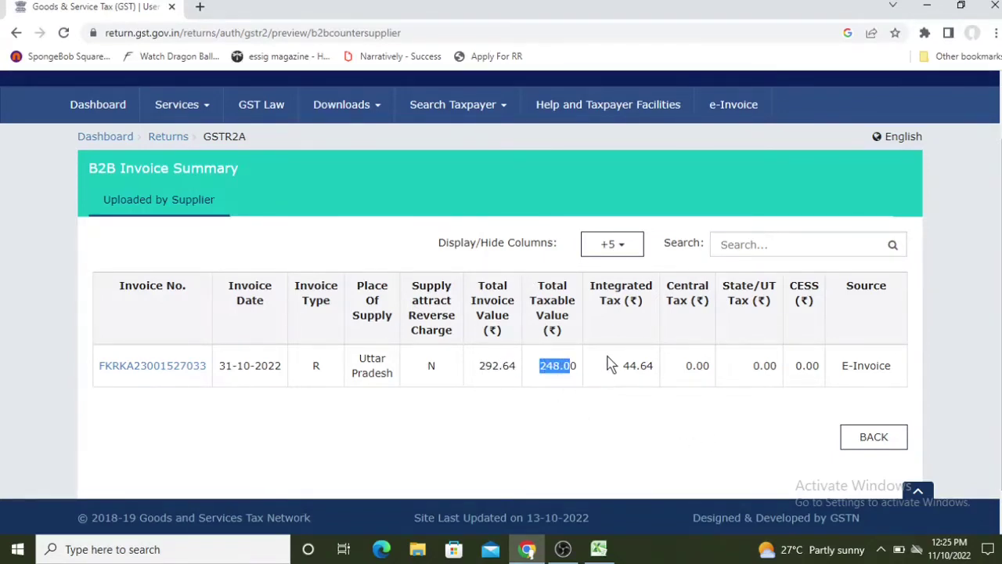
{"action": "mouse_move", "coordinate": [623, 366]}
{"action": "left_mouse_down"}
{"action": "mouse_move", "coordinate": [651, 367]}
{"action": "mouse_move", "coordinate": [635, 367]}
{"action": "left_mouse_up"}
{"action": "left_click", "coordinate": [613, 390]}
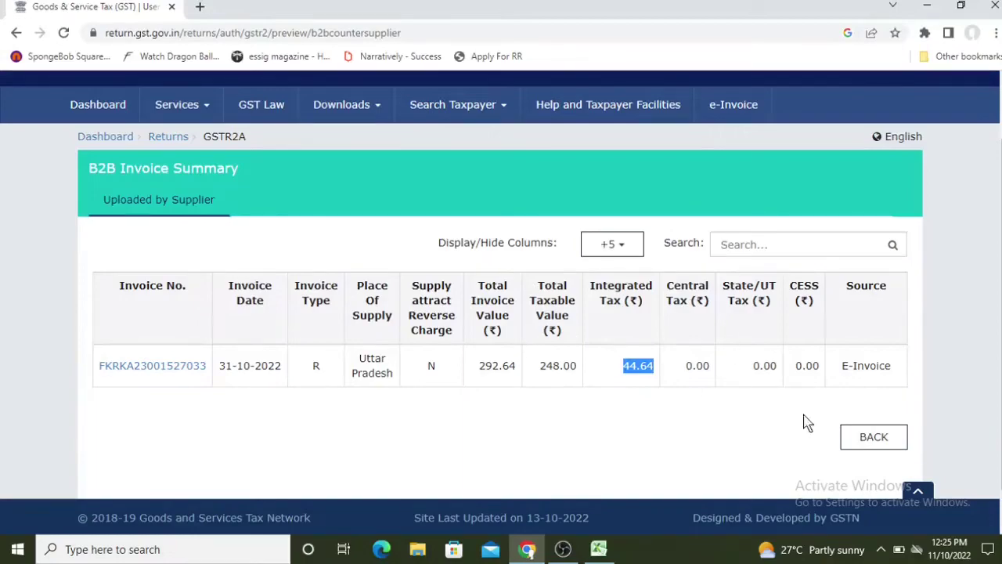
Go back from the B2B Invoice Summary to File Returns and search for the October returns to reach the GSTR-3B.
{"action": "left_click", "coordinate": [866, 440]}
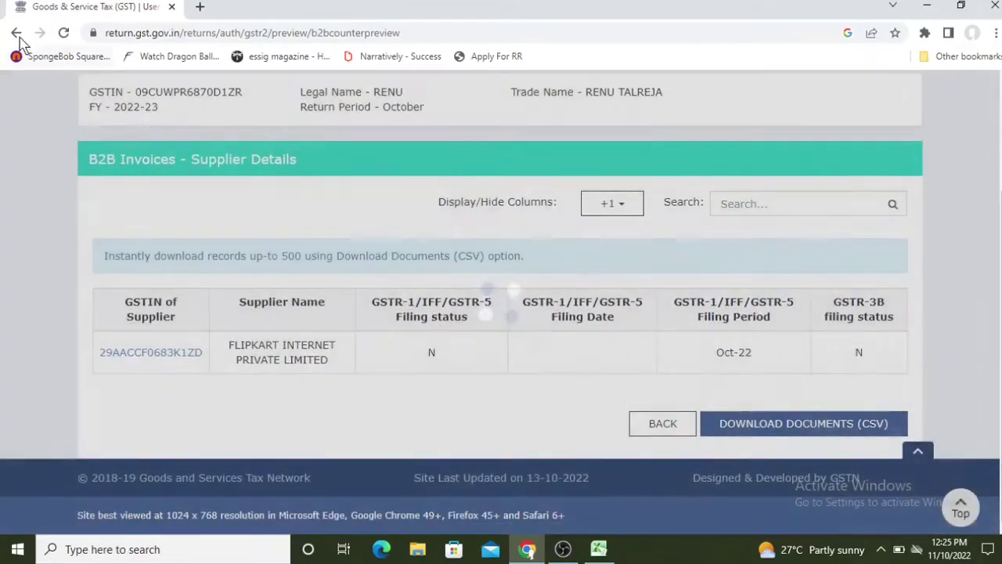
{"action": "left_click", "coordinate": [17, 32]}
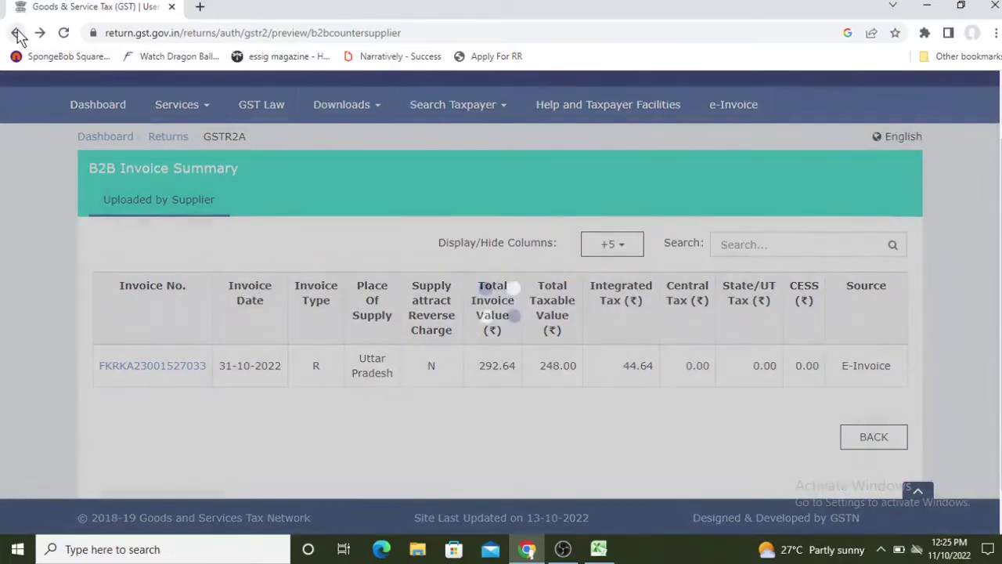
{"action": "left_click", "coordinate": [17, 33]}
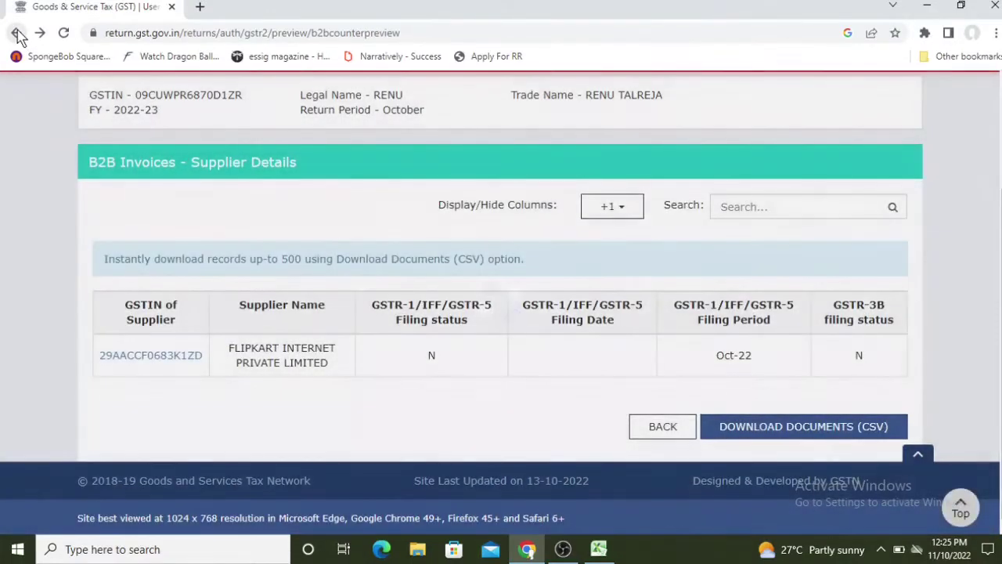
{"action": "left_click", "coordinate": [16, 33]}
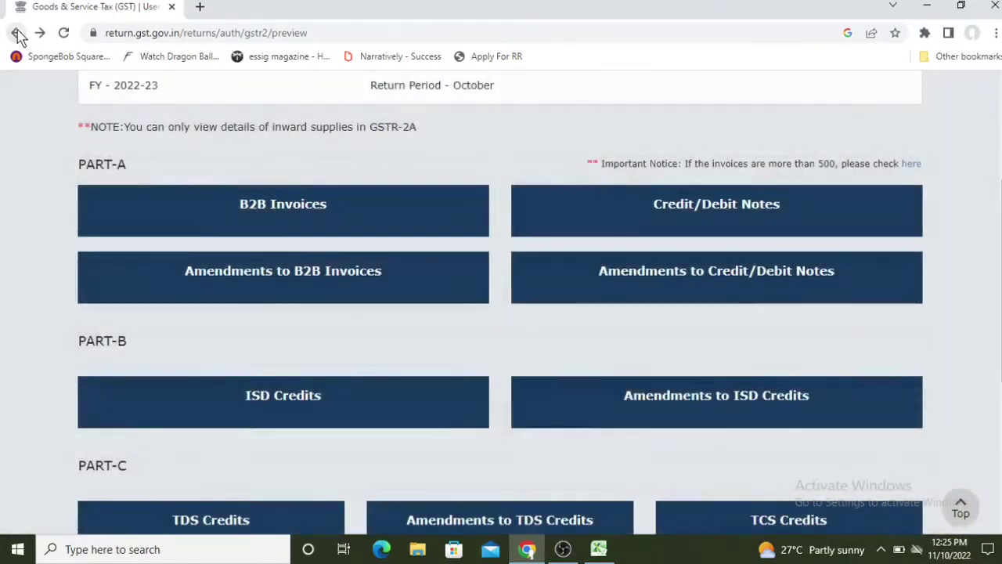
{"action": "left_click", "coordinate": [17, 33]}
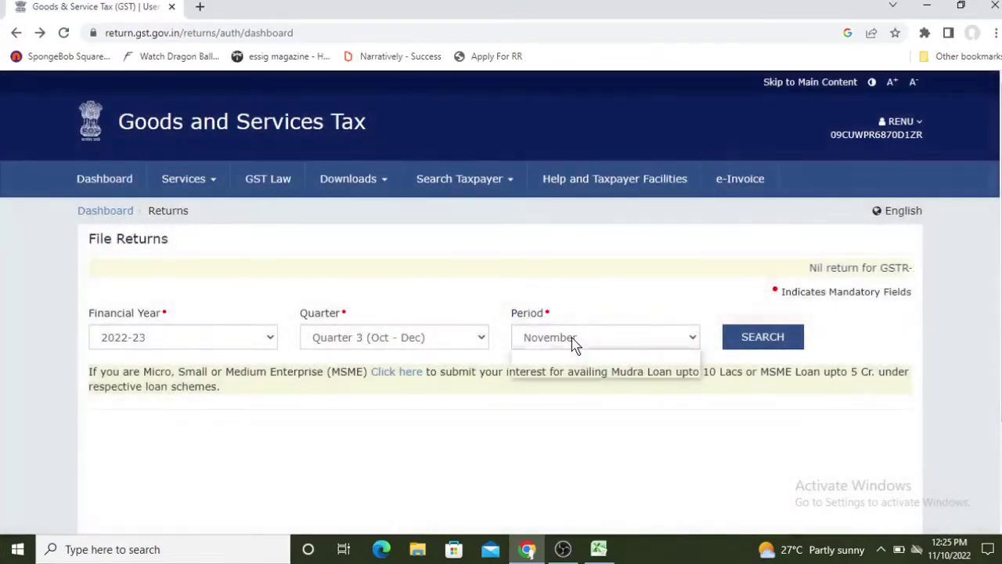
{"action": "left_click", "coordinate": [572, 343]}
{"action": "left_click", "coordinate": [565, 359]}
{"action": "left_click", "coordinate": [766, 345]}
{"action": "scroll", "coordinate": [529, 341], "scroll_direction": "down", "scroll_amount": 5}
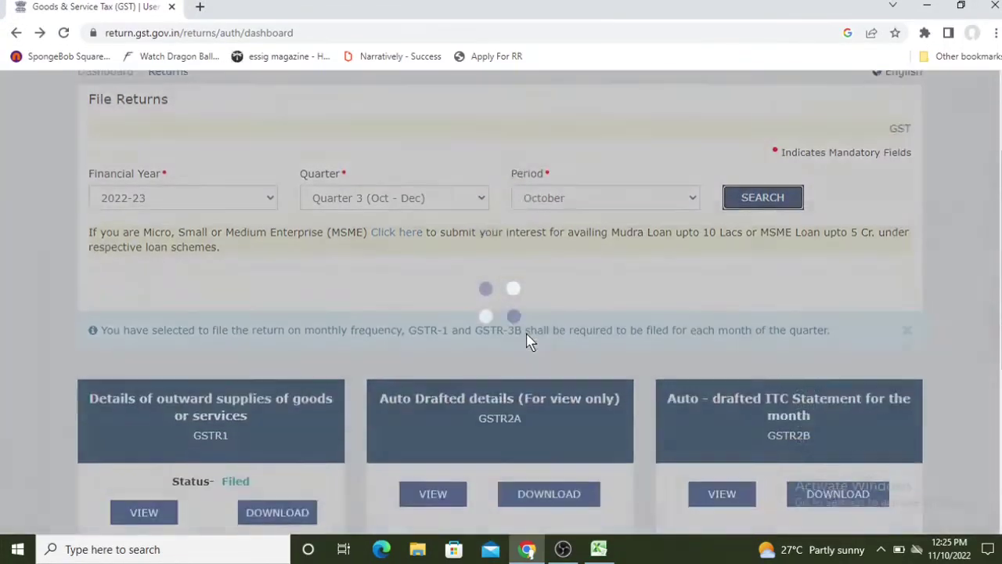
{"action": "scroll", "coordinate": [528, 341], "scroll_direction": "down", "scroll_amount": 1}
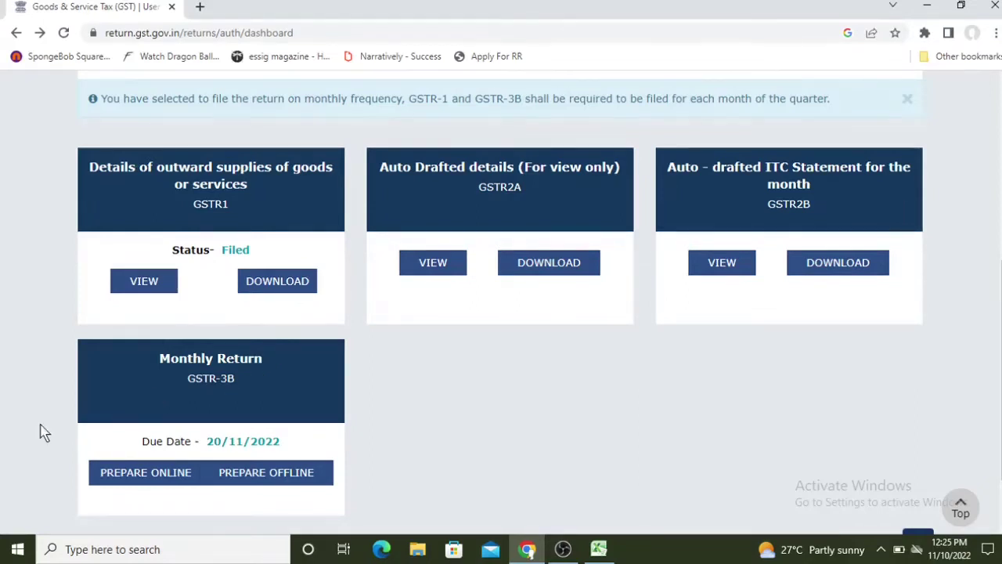
Prepare the October GSTR-3B online, answering NO to filing a Nil return and closing the system generated summary.
{"action": "left_click", "coordinate": [155, 475]}
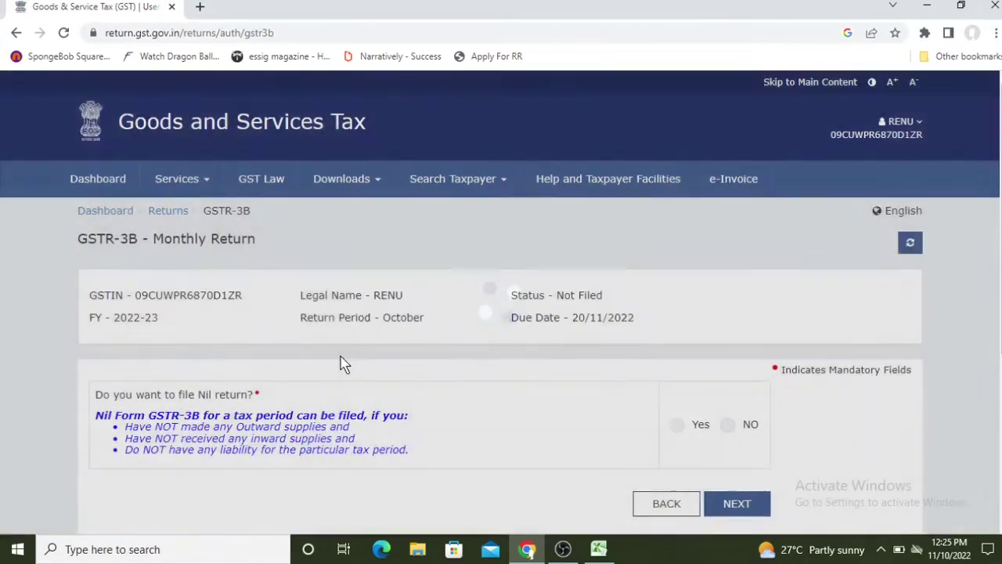
{"action": "scroll", "coordinate": [388, 354], "scroll_direction": "down", "scroll_amount": 1}
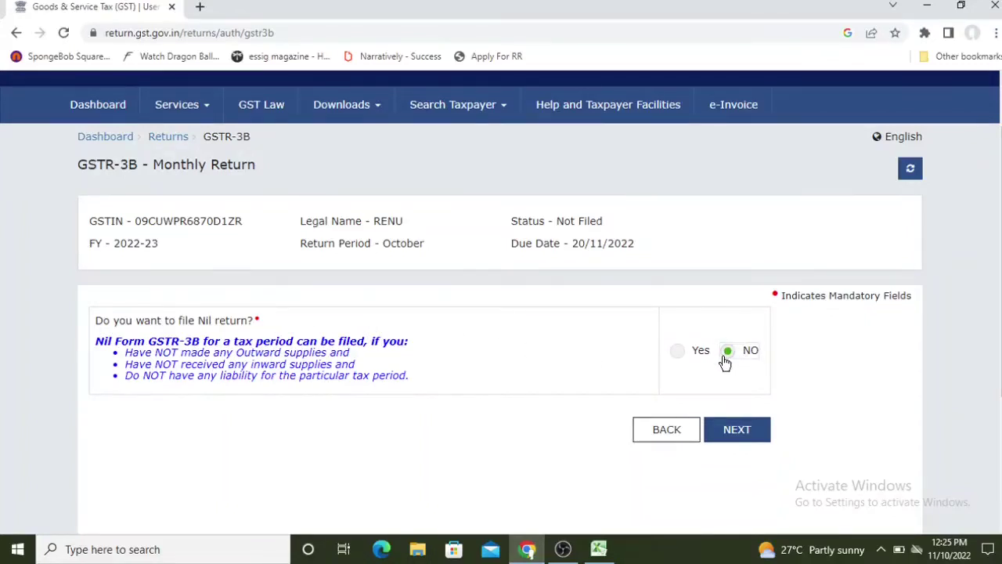
{"action": "scroll", "coordinate": [728, 336], "scroll_direction": "down", "scroll_amount": 3}
{"action": "left_click", "coordinate": [733, 216]}
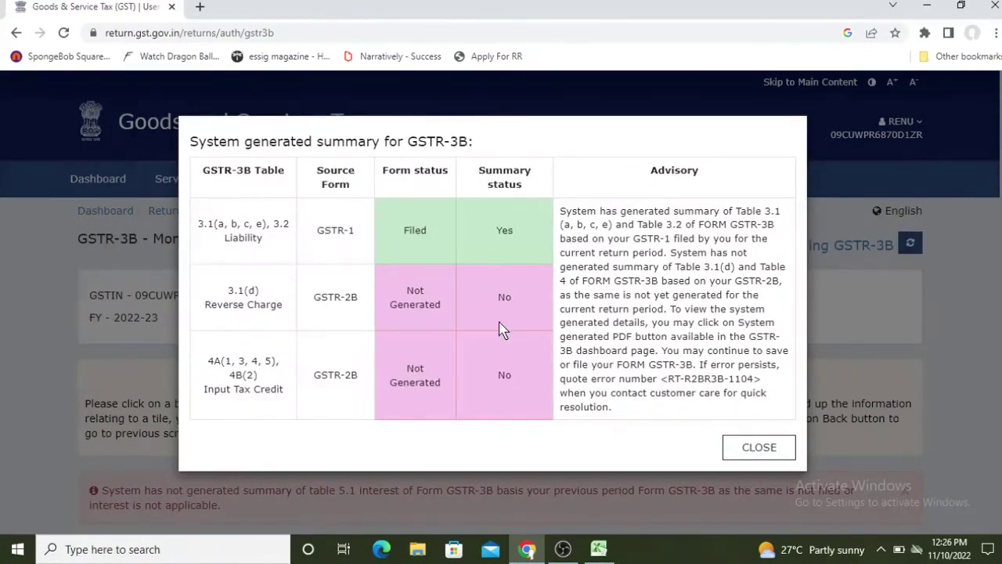
{"action": "left_click", "coordinate": [758, 447]}
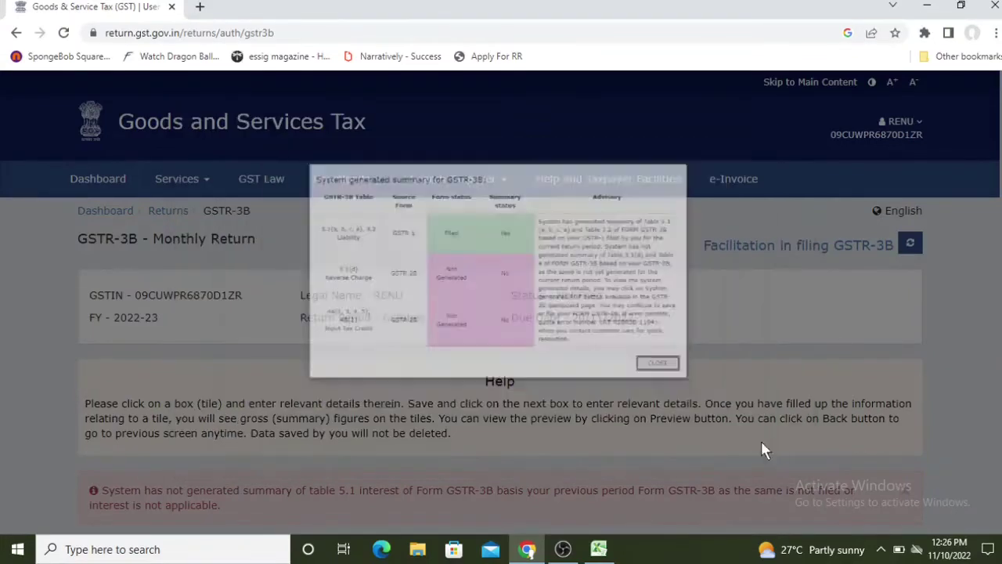
Review the GSTR-3B summary tiles and open table 4, Eligible ITC, to examine its input tax credit fields.
{"action": "scroll", "coordinate": [167, 344], "scroll_direction": "down", "scroll_amount": 2}
{"action": "scroll", "coordinate": [167, 344], "scroll_direction": "down", "scroll_amount": 6}
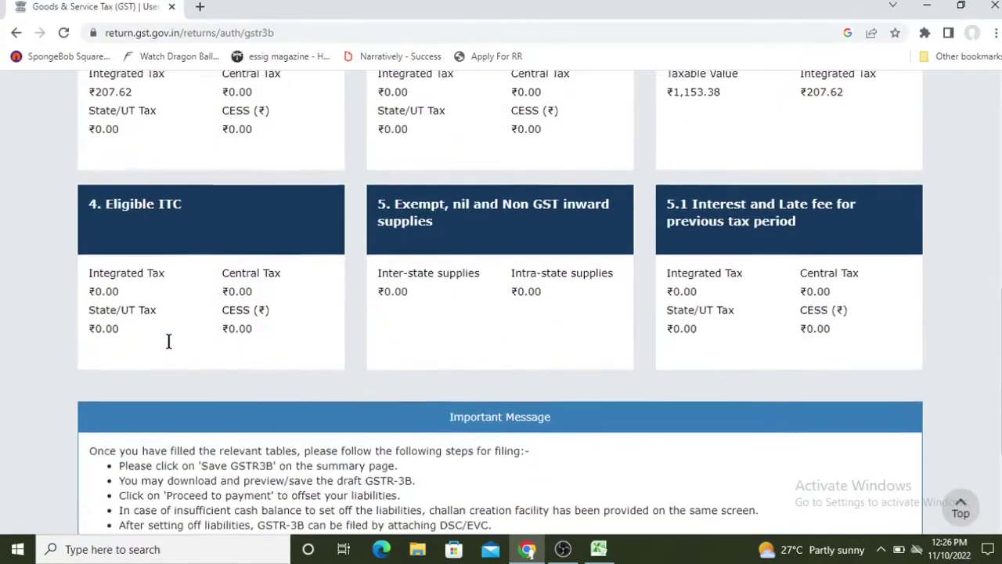
{"action": "scroll", "coordinate": [168, 342], "scroll_direction": "up", "scroll_amount": 1}
{"action": "scroll", "coordinate": [297, 311], "scroll_direction": "up", "scroll_amount": 4}
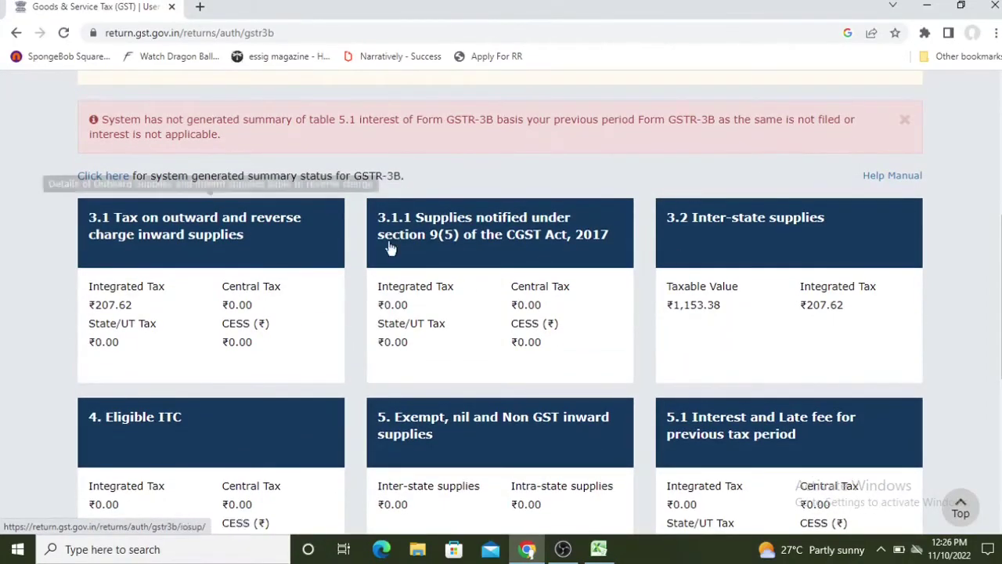
{"action": "scroll", "coordinate": [883, 250], "scroll_direction": "down", "scroll_amount": 1}
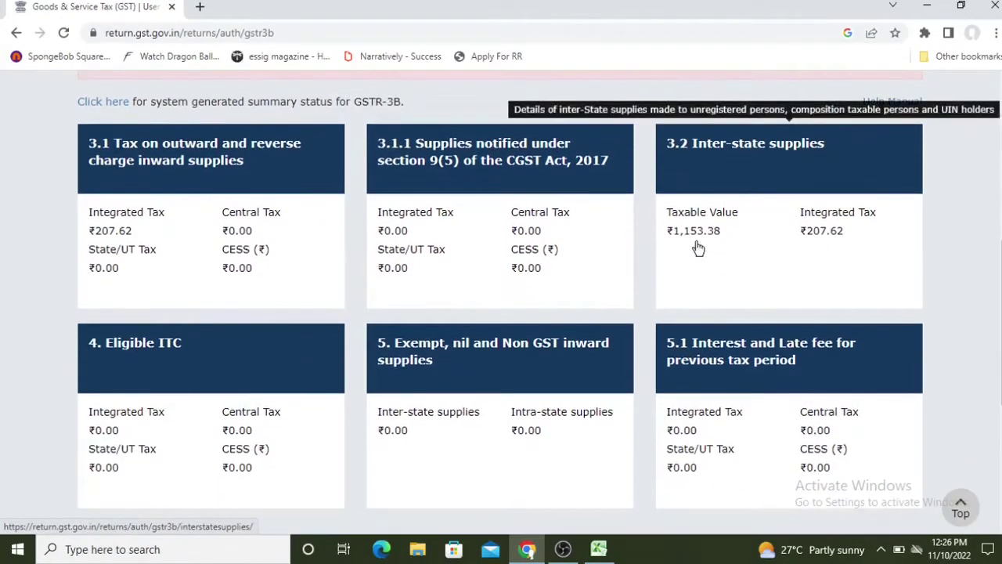
{"action": "scroll", "coordinate": [798, 231], "scroll_direction": "down", "scroll_amount": 1}
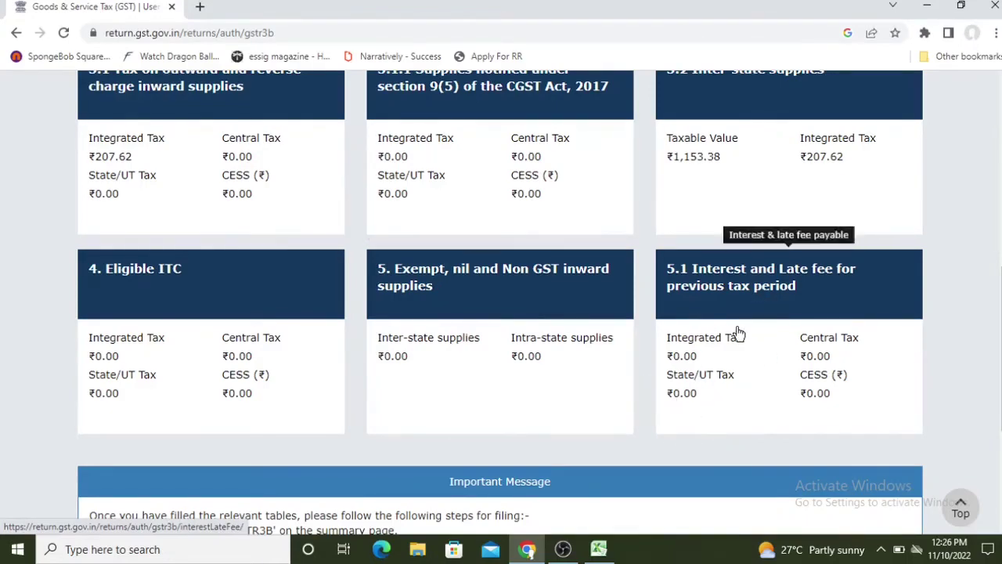
{"action": "left_click", "coordinate": [179, 297]}
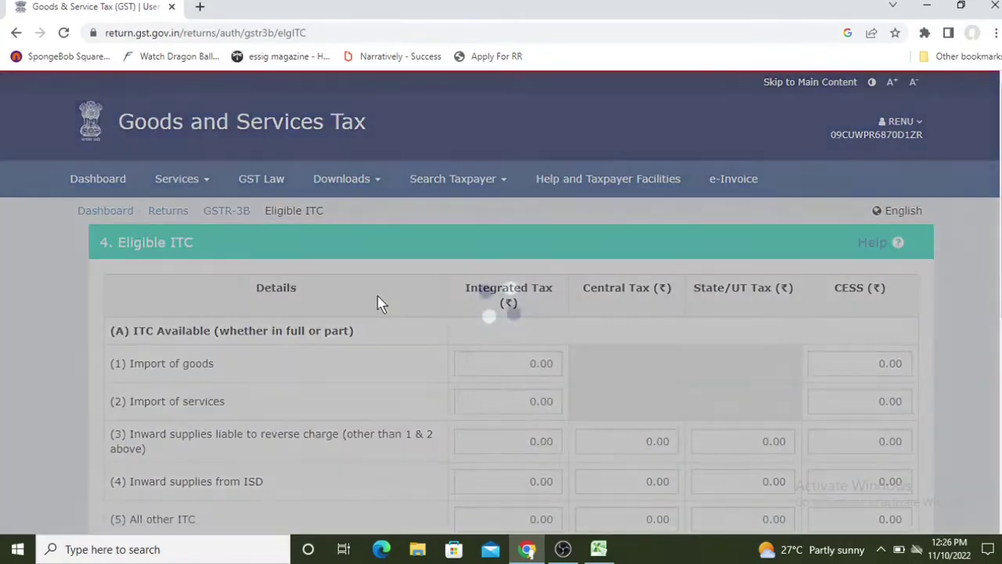
{"action": "scroll", "coordinate": [384, 317], "scroll_direction": "down", "scroll_amount": 3}
{"action": "scroll", "coordinate": [384, 317], "scroll_direction": "down", "scroll_amount": 1}
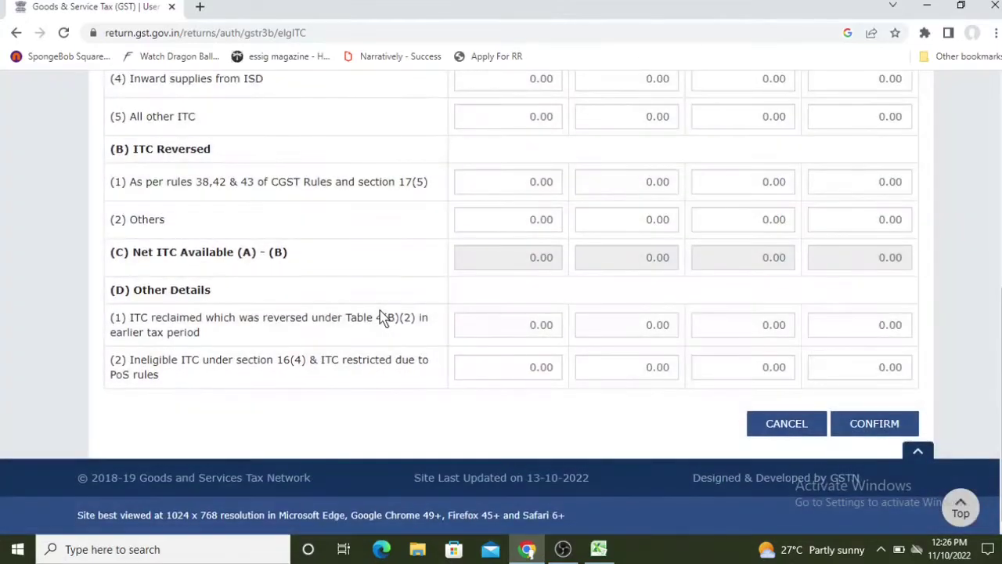
{"action": "scroll", "coordinate": [383, 317], "scroll_direction": "up", "scroll_amount": 3}
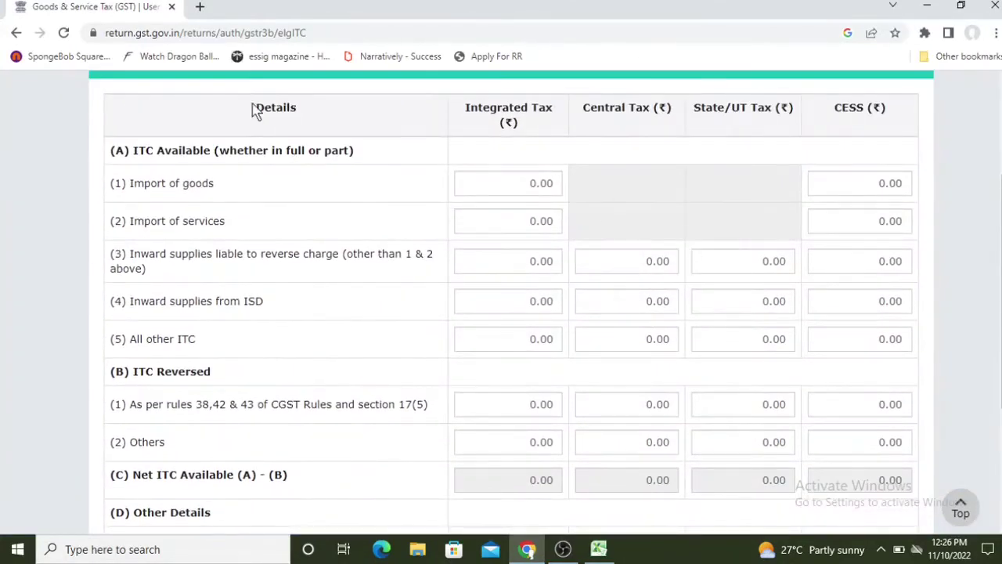
Return from Eligible ITC to the GSTR-3B summary with NO chosen for the Nil return, and review the filing instructions.
{"action": "left_click", "coordinate": [16, 32]}
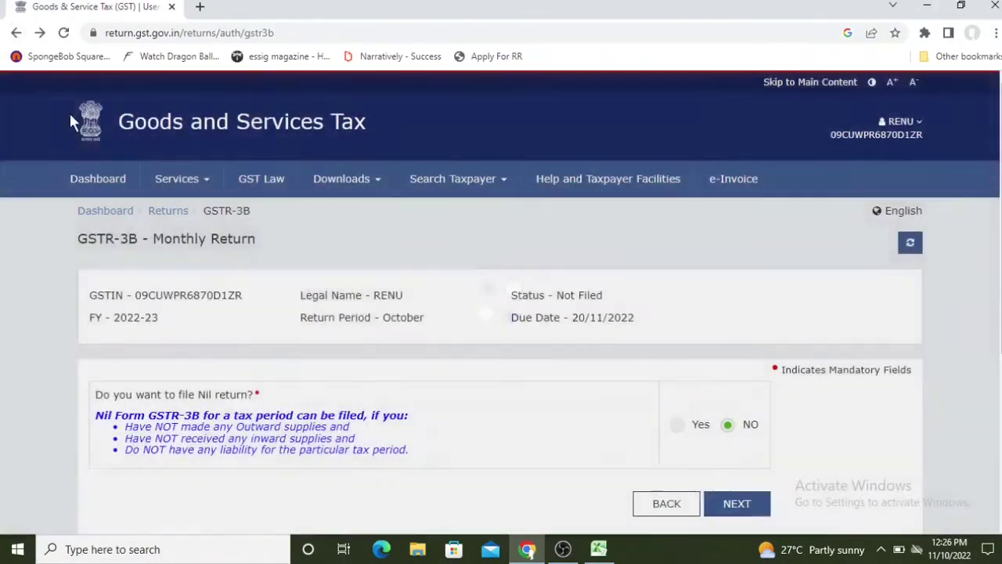
{"action": "scroll", "coordinate": [385, 210], "scroll_direction": "down", "scroll_amount": 2}
{"action": "left_click", "coordinate": [758, 355]}
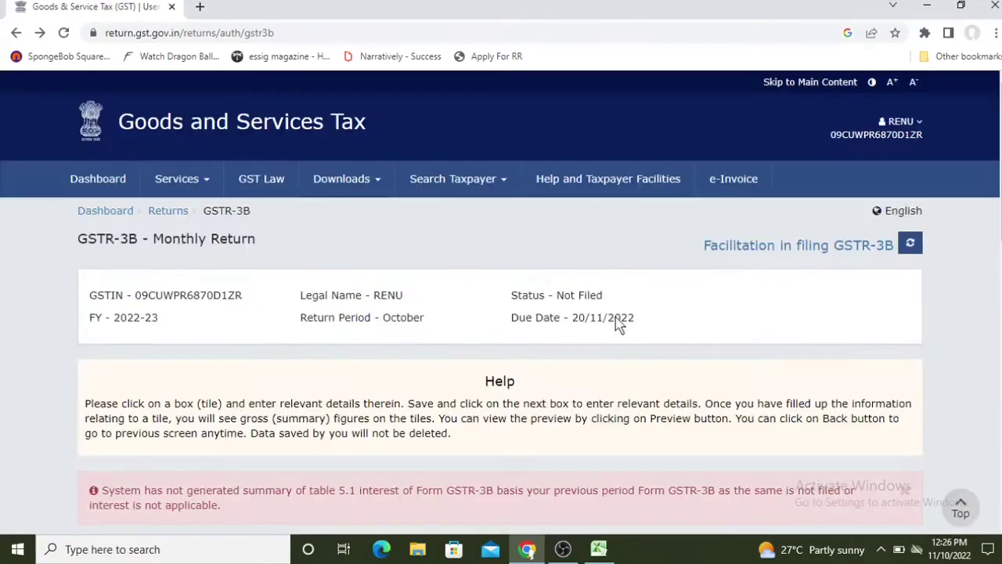
{"action": "scroll", "coordinate": [4, 217], "scroll_direction": "down", "scroll_amount": 10}
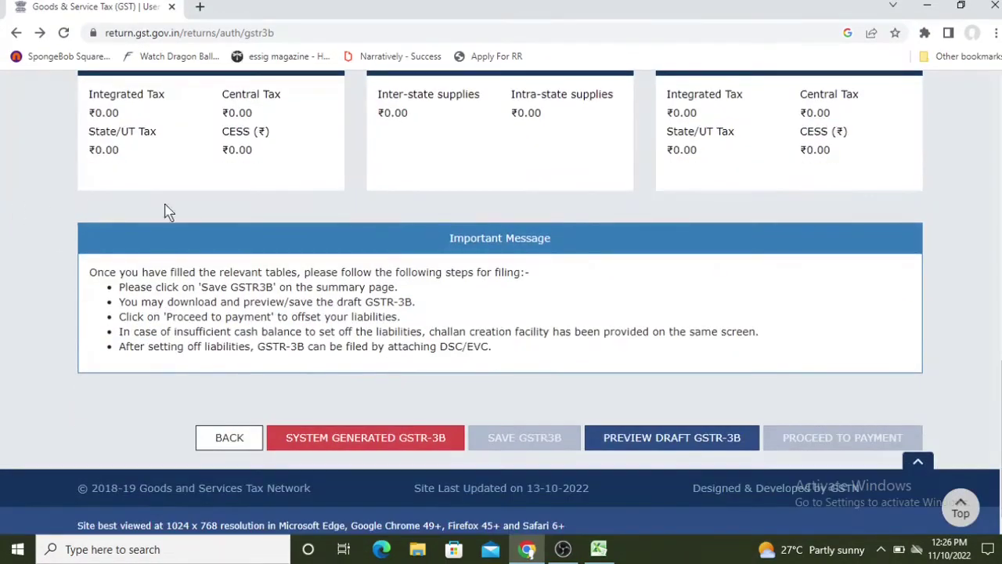
{"action": "scroll", "coordinate": [525, 270], "scroll_direction": "up", "scroll_amount": 2}
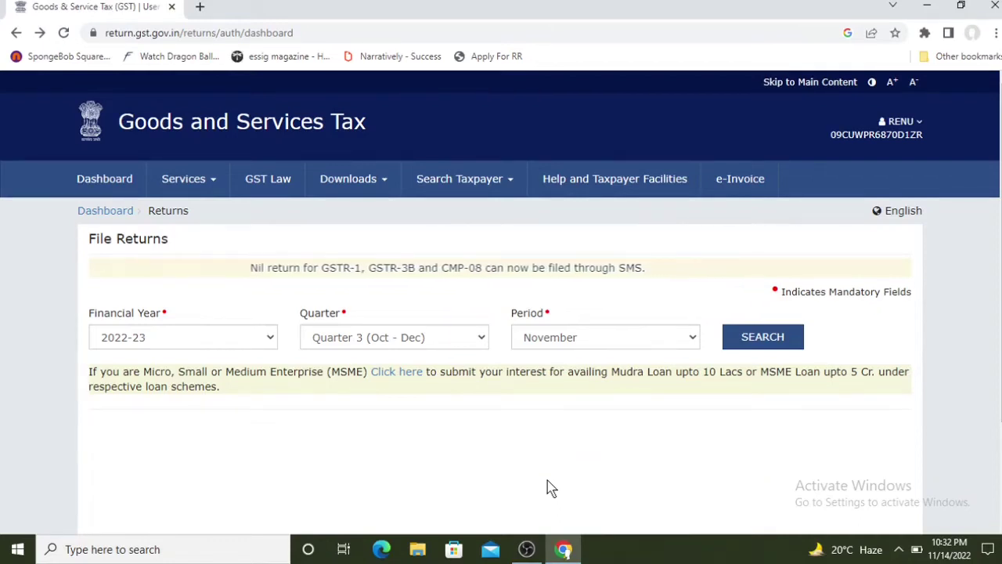
Search File Returns for the October period of Quarter 3 (Oct - Dec), 2022-23, to list its return forms.
{"action": "mouse_move", "coordinate": [951, 548]}
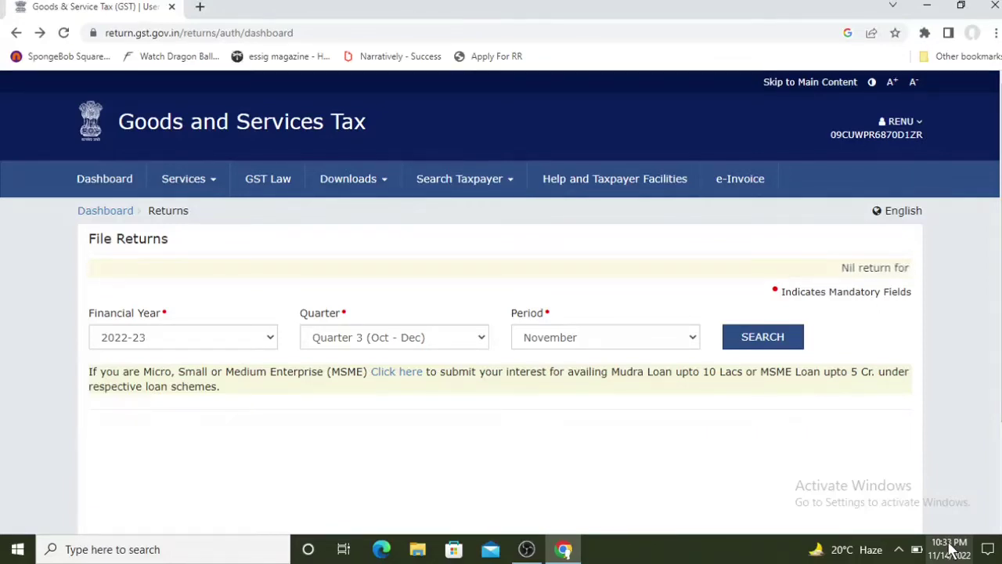
{"action": "left_click", "coordinate": [556, 342]}
{"action": "left_click", "coordinate": [557, 343]}
{"action": "left_click", "coordinate": [557, 349]}
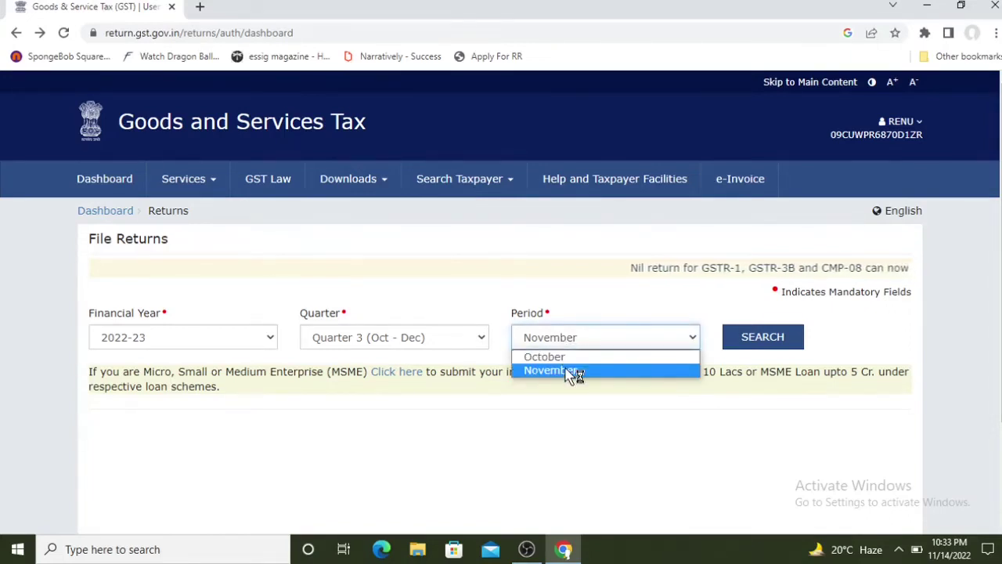
{"action": "left_click", "coordinate": [574, 371]}
{"action": "left_click", "coordinate": [646, 344]}
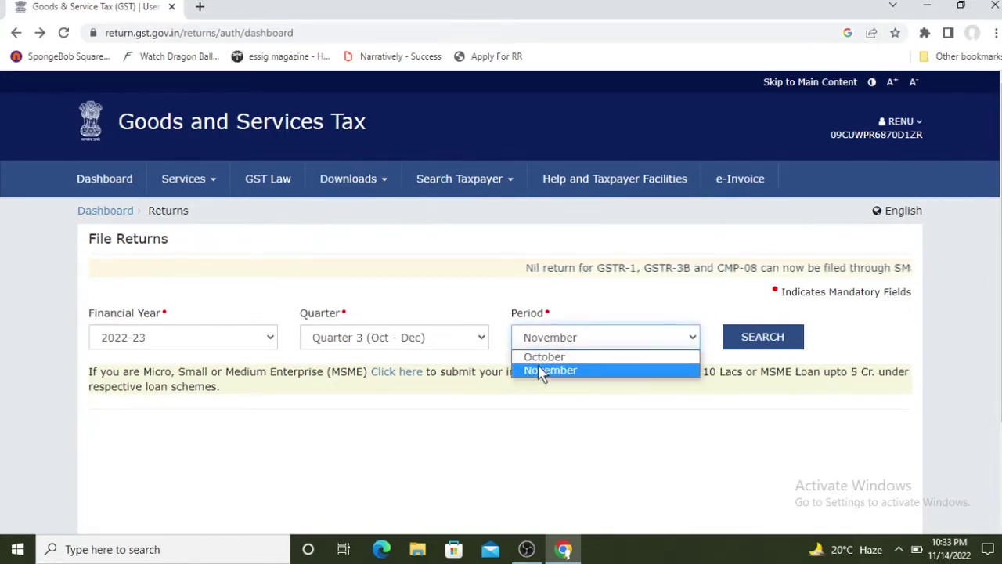
{"action": "left_click", "coordinate": [619, 354]}
{"action": "left_click", "coordinate": [761, 335]}
{"action": "scroll", "coordinate": [365, 351], "scroll_direction": "down", "scroll_amount": 4}
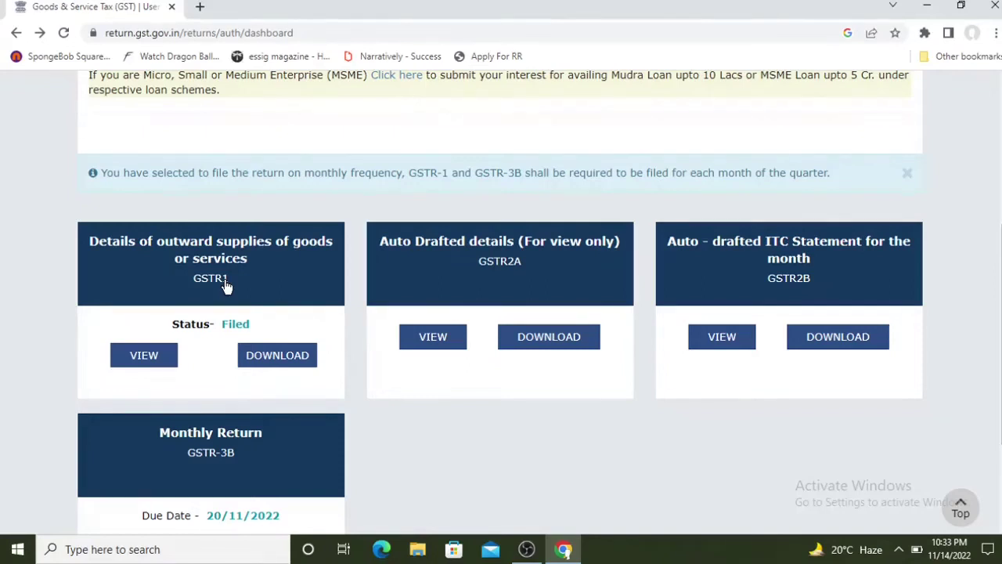
{"action": "scroll", "coordinate": [226, 287], "scroll_direction": "down", "scroll_amount": 1}
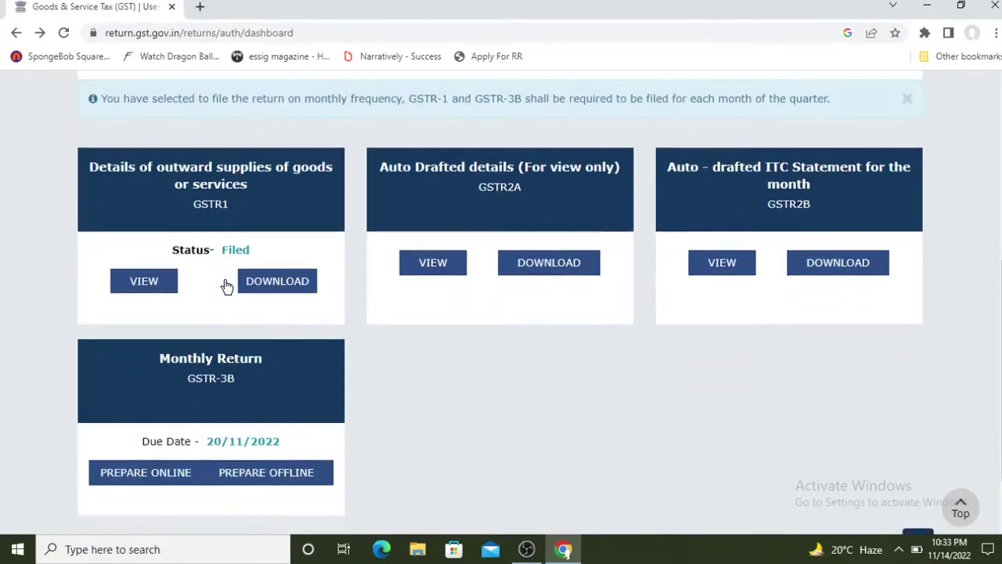
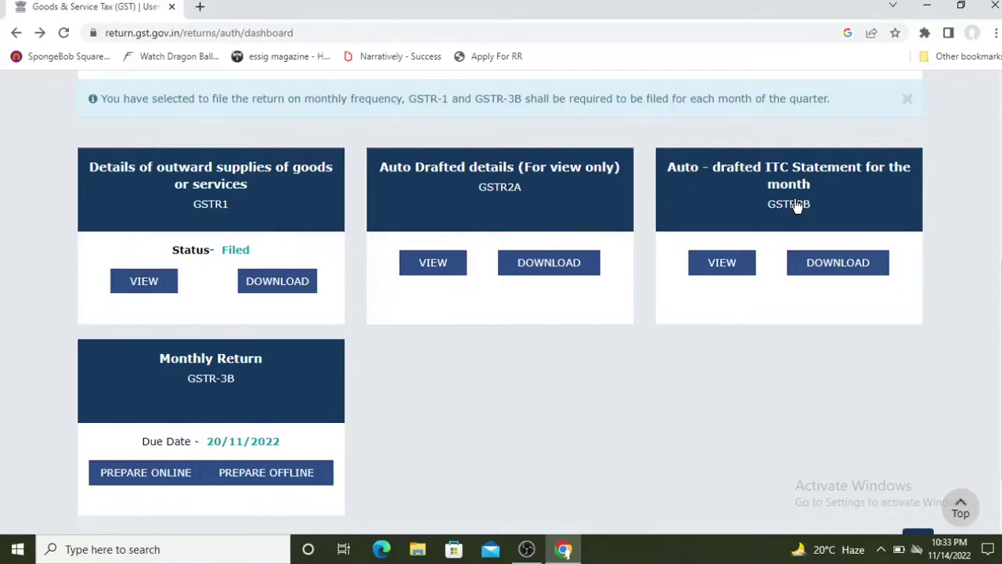
View the October GSTR-2B and check the integrated tax for All other ITC - Supplies from registered persons.
{"action": "scroll", "coordinate": [645, 367], "scroll_direction": "up", "scroll_amount": 1}
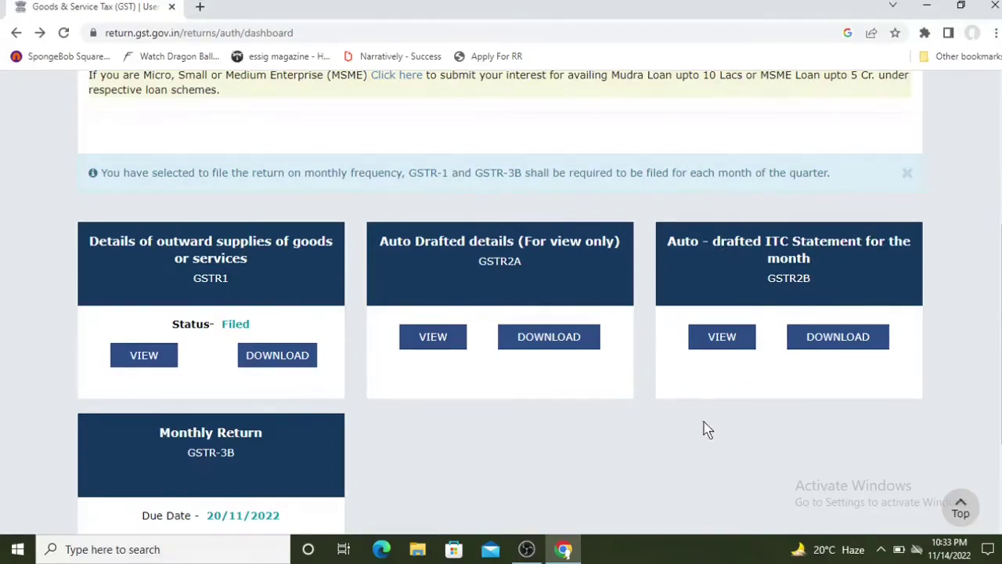
{"action": "left_click", "coordinate": [724, 335]}
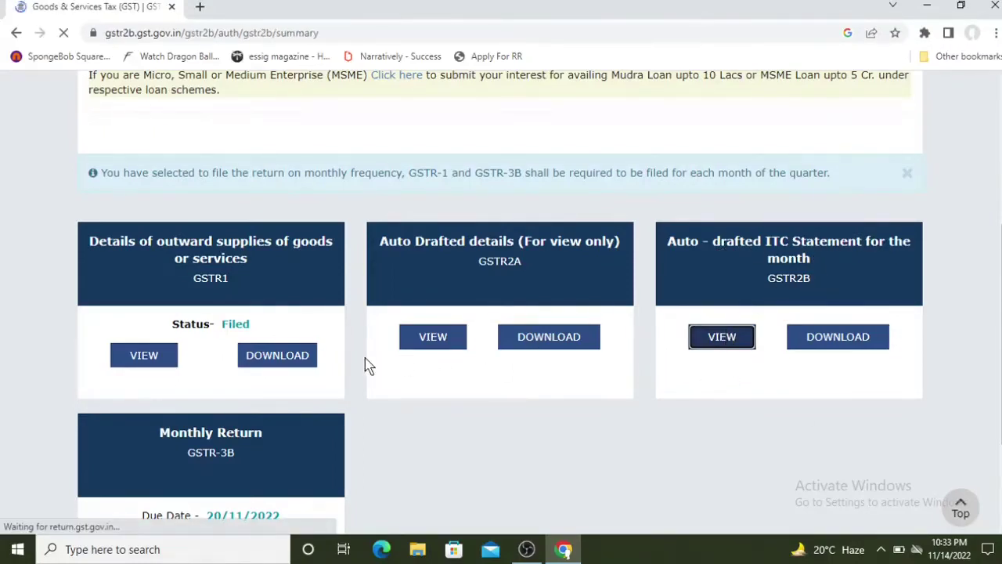
{"action": "scroll", "coordinate": [44, 322], "scroll_direction": "down", "scroll_amount": 3}
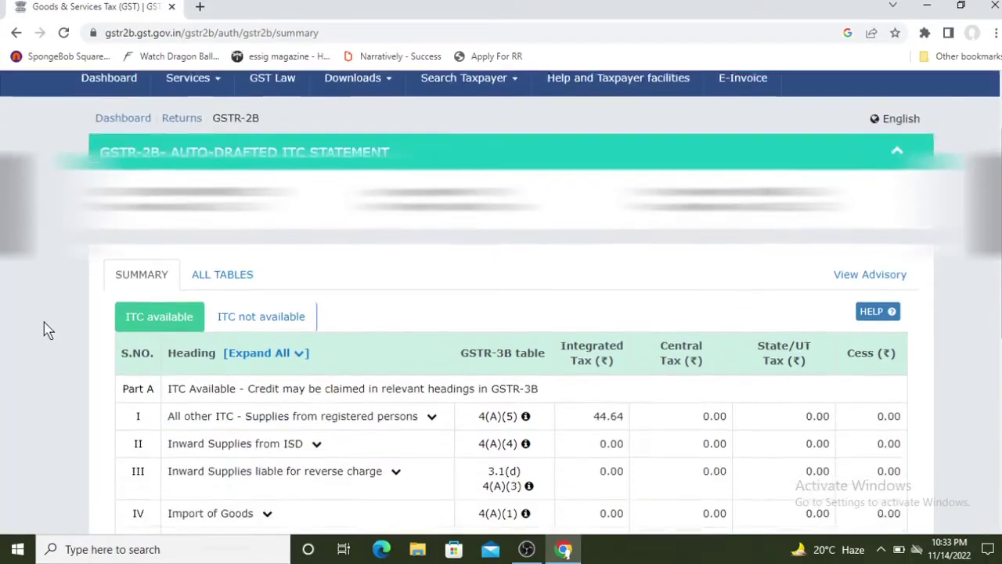
{"action": "left_click_drag", "start_coordinate": [593, 296], "coordinate": [613, 294]}
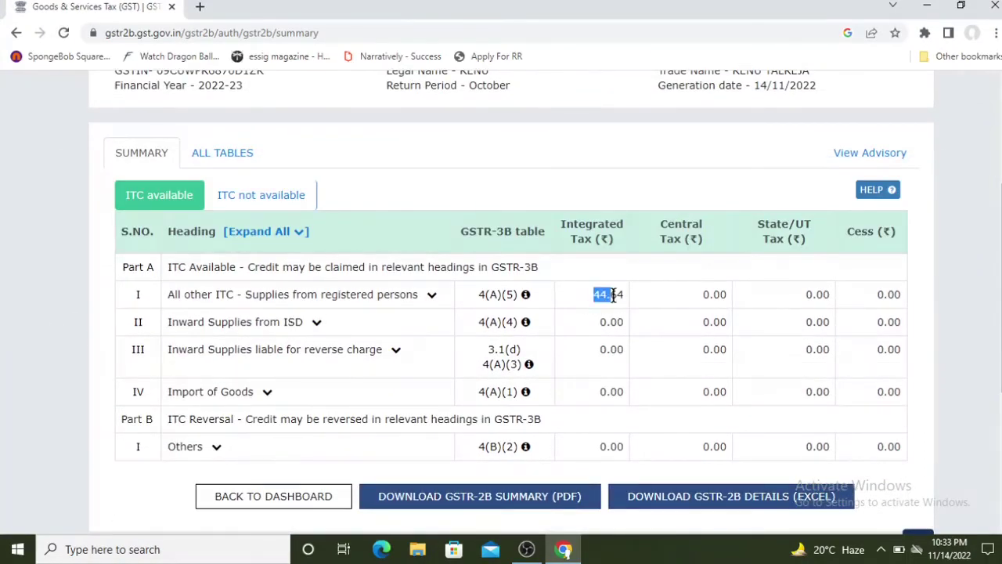
{"action": "left_click", "coordinate": [4, 370]}
Examine the supplier-wise and document details of the Flipkart B2B supplies in GSTR-2B, and return to the ITC summary.
{"action": "left_click", "coordinate": [228, 157]}
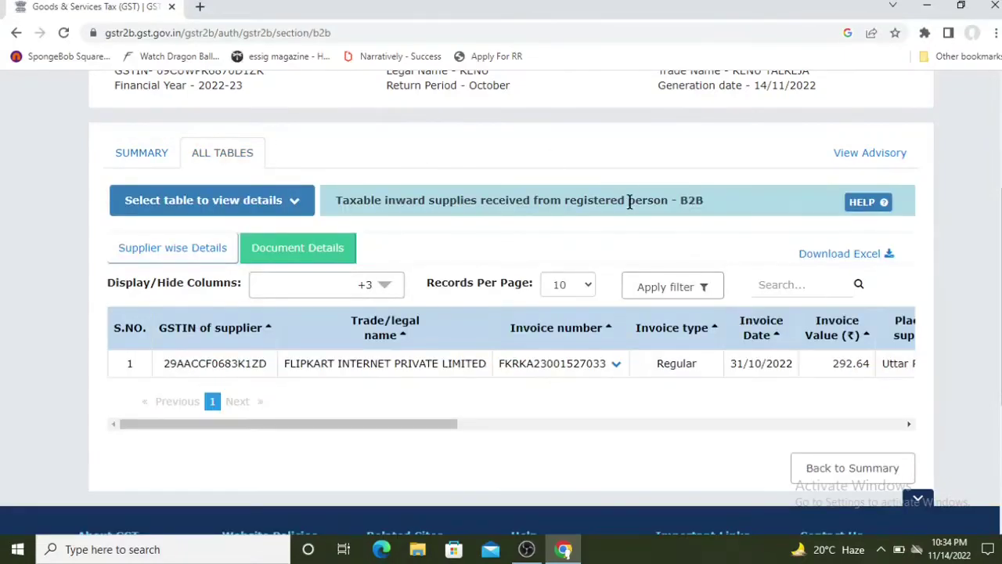
{"action": "left_click", "coordinate": [173, 249]}
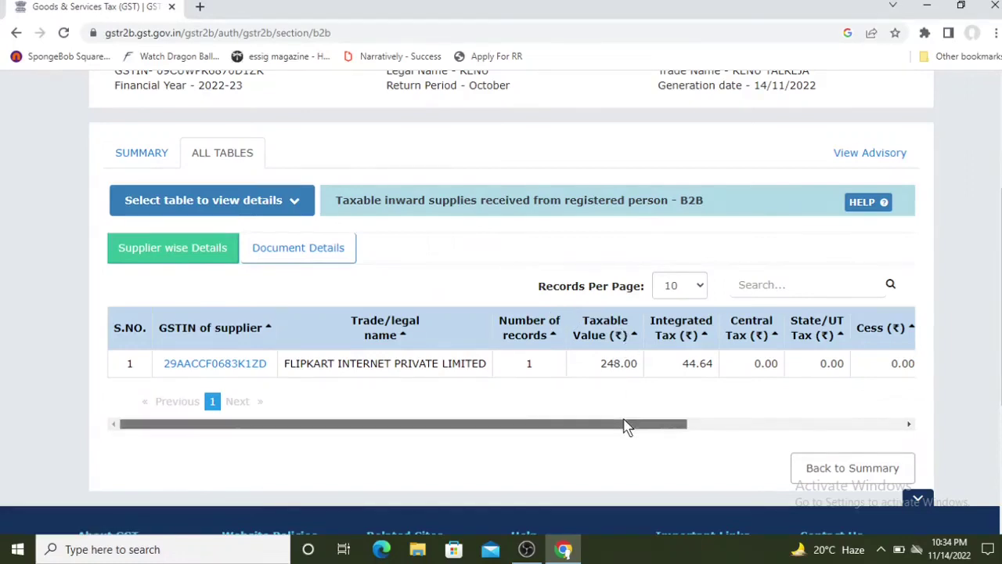
{"action": "left_click_drag", "start_coordinate": [626, 427], "coordinate": [776, 436]}
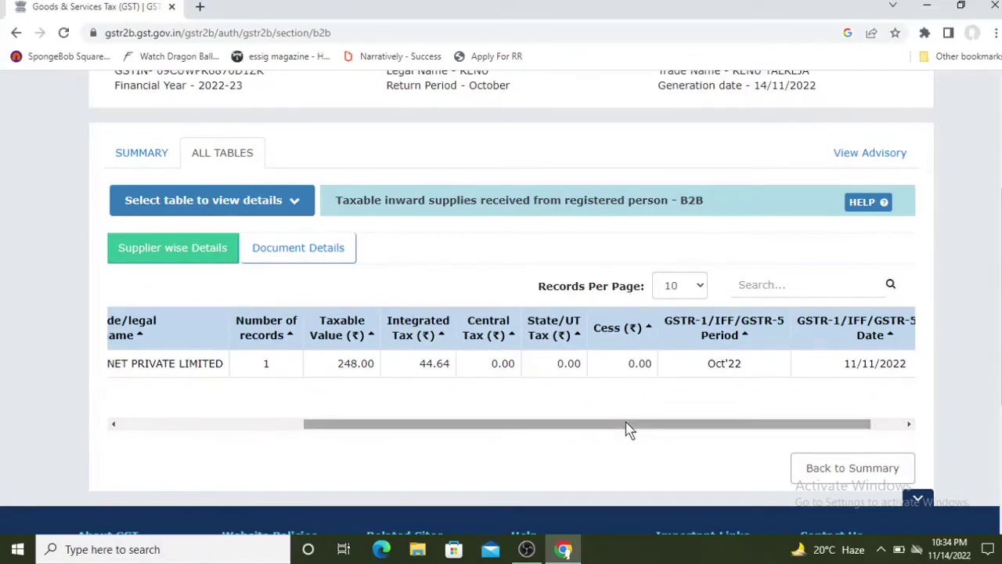
{"action": "left_click_drag", "start_coordinate": [675, 432], "coordinate": [423, 436]}
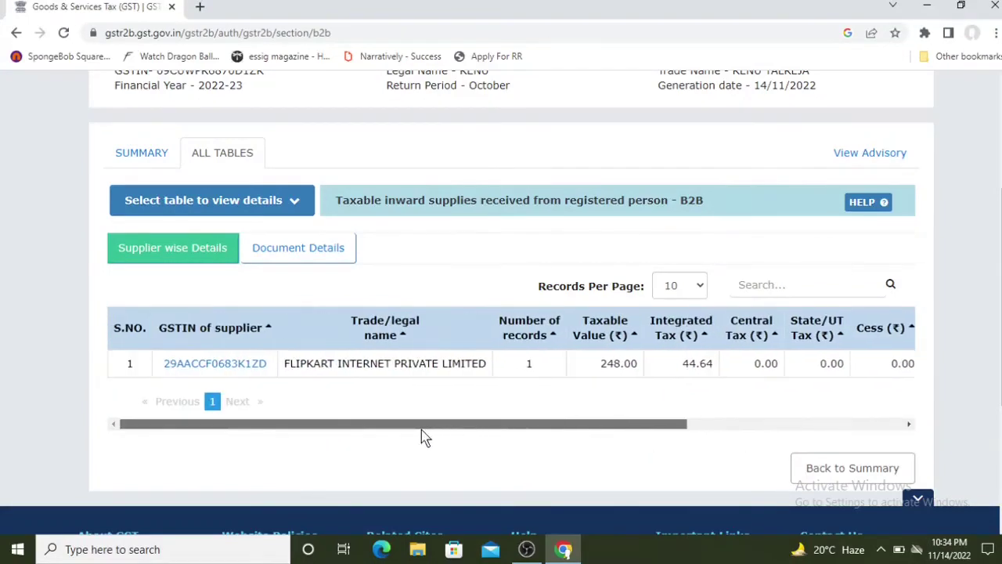
{"action": "left_click", "coordinate": [311, 256]}
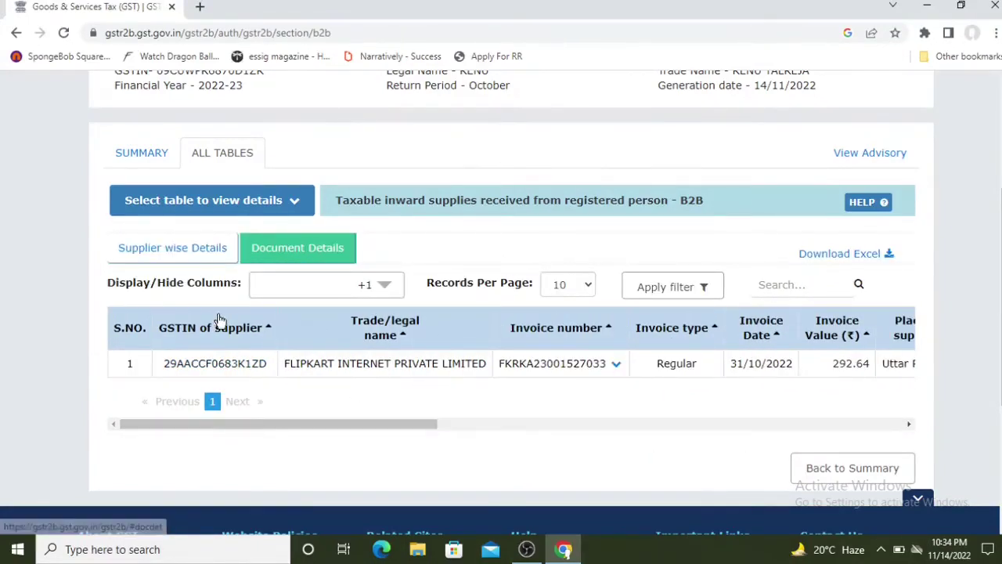
{"action": "left_click", "coordinate": [141, 152]}
{"action": "scroll", "coordinate": [176, 235], "scroll_direction": "down", "scroll_amount": 6}
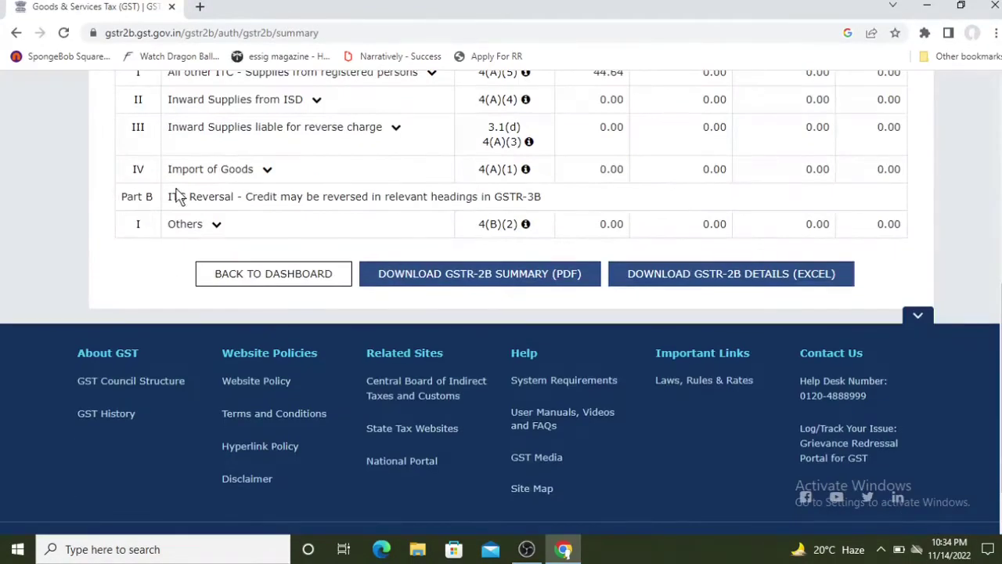
{"action": "scroll", "coordinate": [35, 126], "scroll_direction": "up", "scroll_amount": 1}
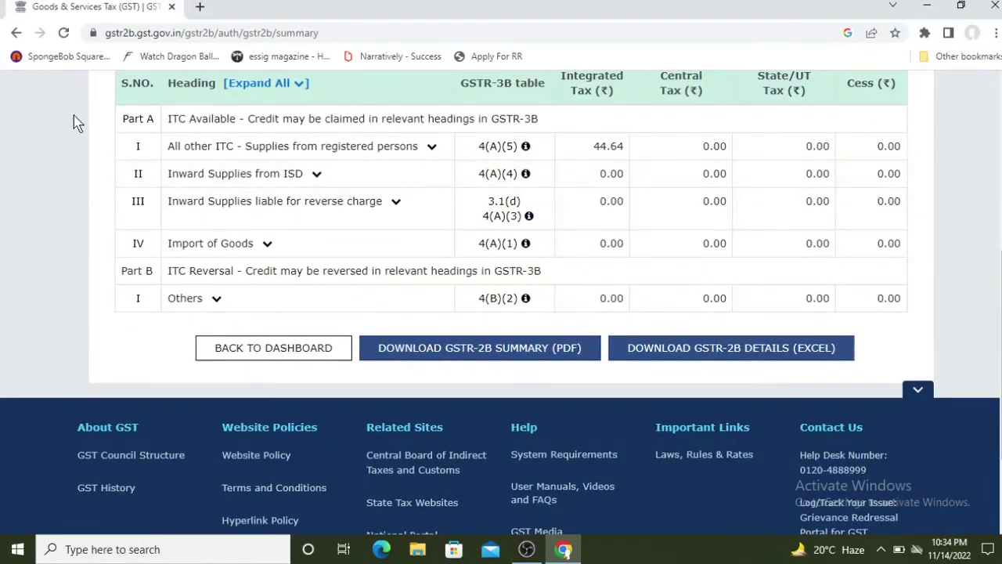
Go back from GSTR-2B to File Returns and search for the October returns.
{"action": "left_click", "coordinate": [16, 34]}
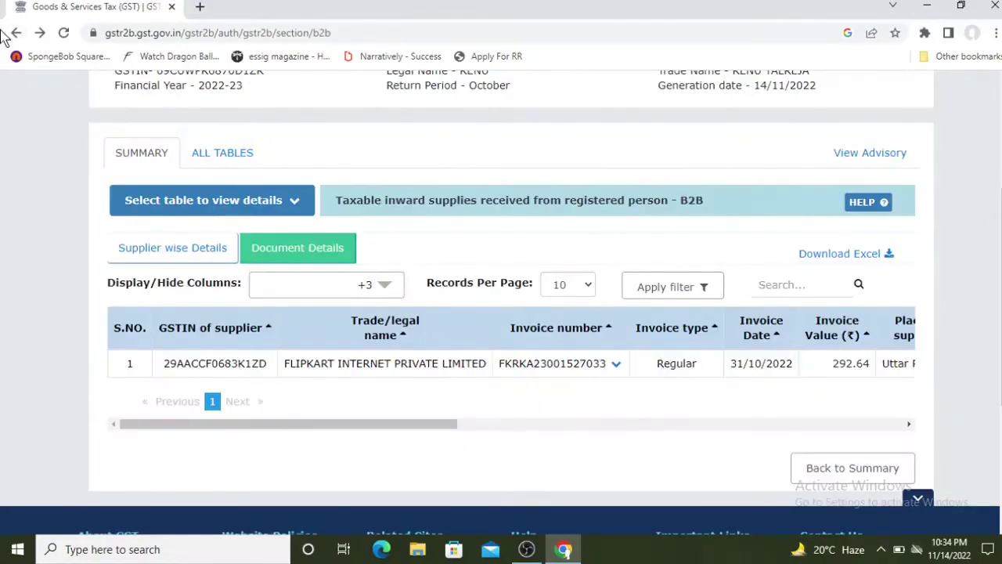
{"action": "left_click", "coordinate": [16, 34]}
{"action": "left_click", "coordinate": [16, 33]}
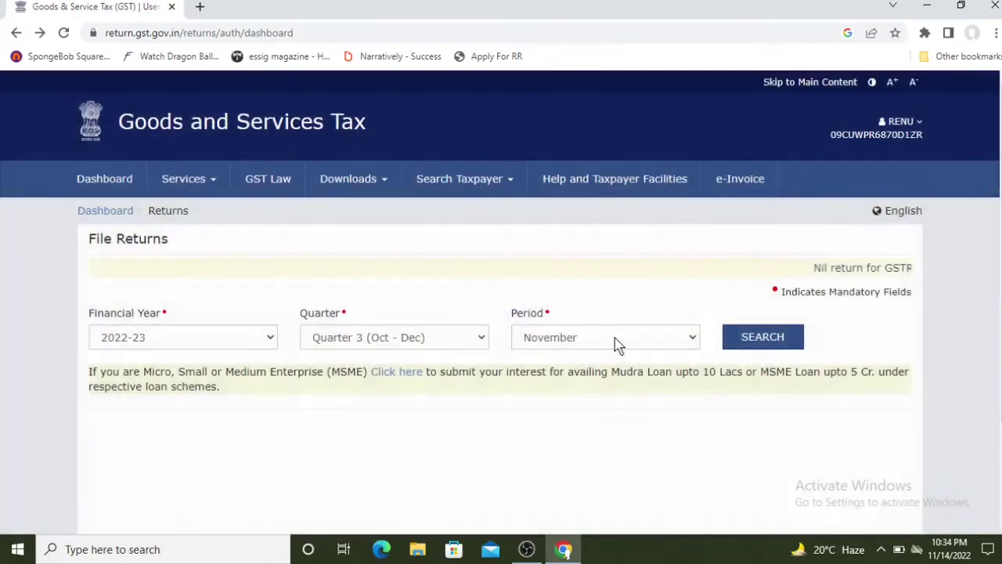
{"action": "left_click", "coordinate": [615, 342]}
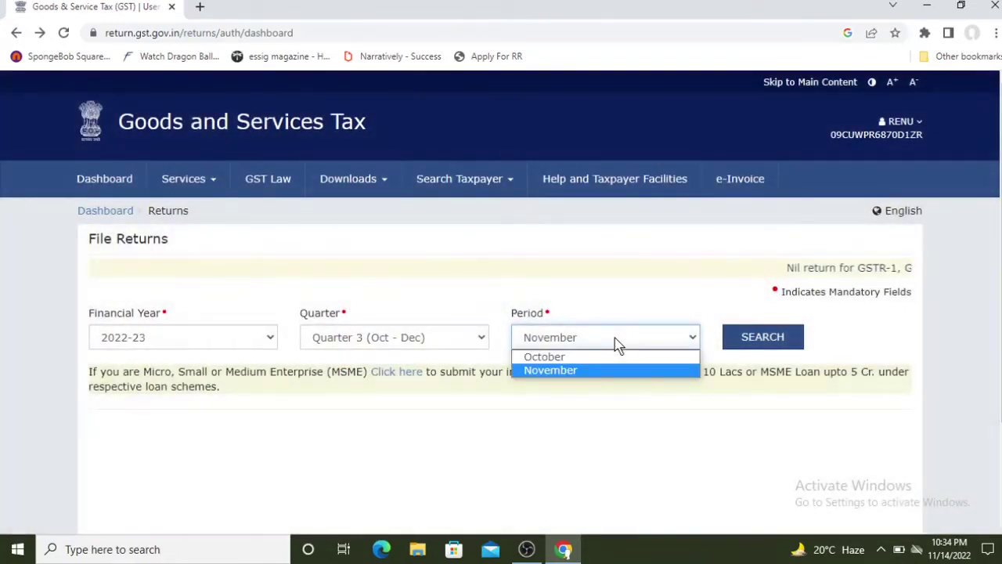
{"action": "left_click", "coordinate": [550, 354]}
{"action": "left_click", "coordinate": [762, 336]}
{"action": "scroll", "coordinate": [162, 352], "scroll_direction": "down", "scroll_amount": 5}
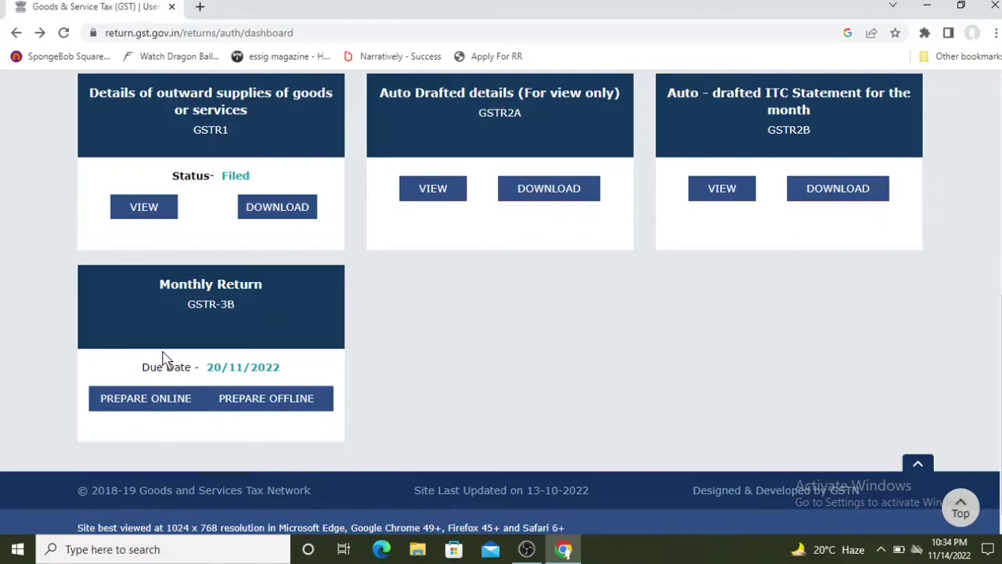
Prepare the October GSTR-3B online with NO for filing a Nil return, and dismiss the system generated summary to reach the table tiles.
{"action": "left_click", "coordinate": [148, 401]}
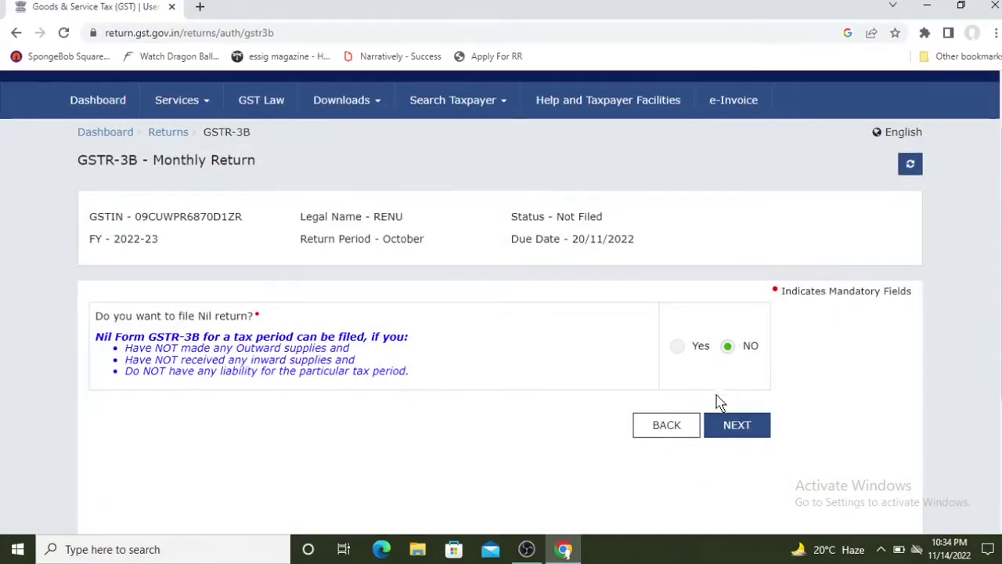
{"action": "scroll", "coordinate": [715, 403], "scroll_direction": "down", "scroll_amount": 1}
{"action": "left_click", "coordinate": [732, 357]}
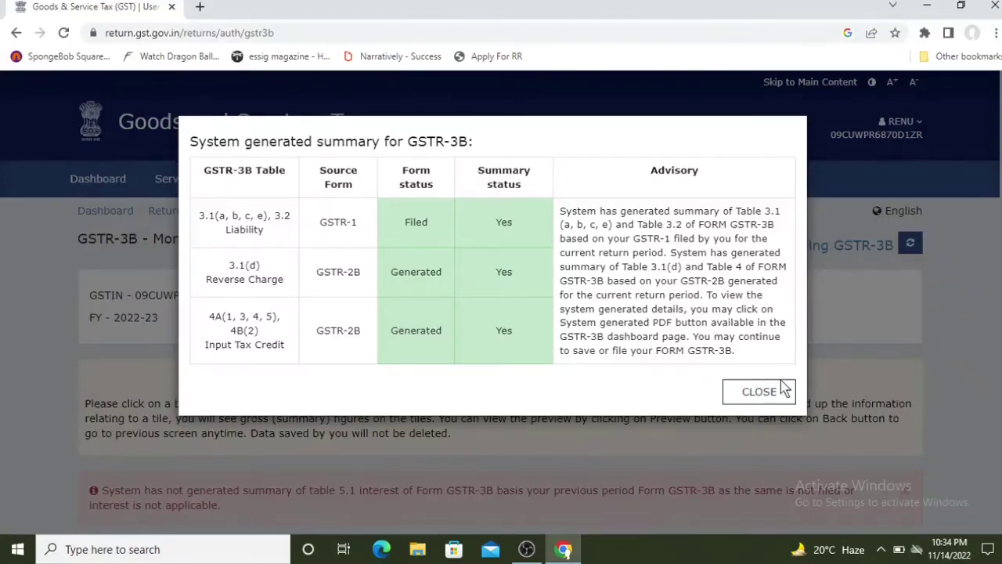
{"action": "left_click", "coordinate": [758, 391]}
{"action": "scroll", "coordinate": [327, 401], "scroll_direction": "down", "scroll_amount": 4}
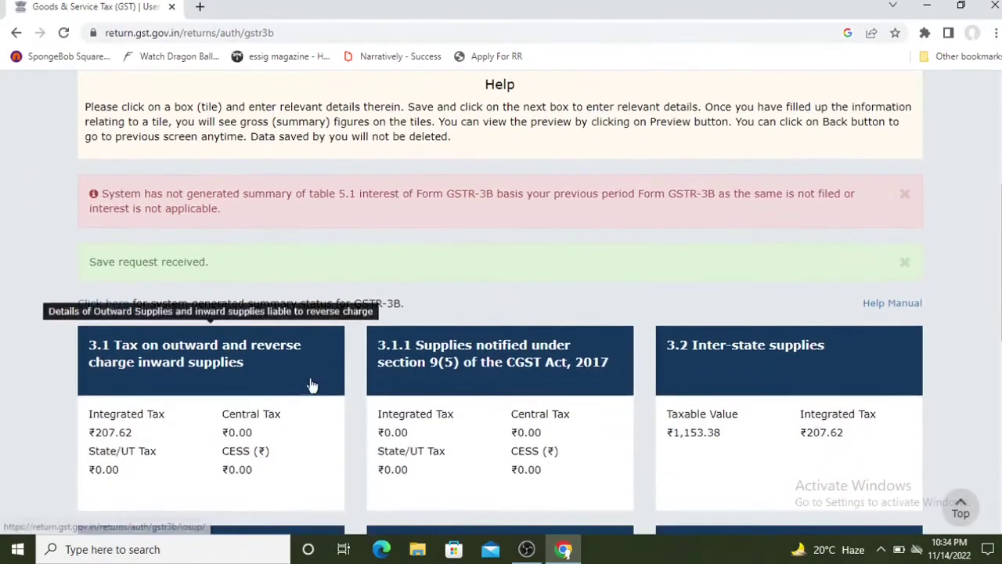
Check the integrated tax for All other ITC in the 4. Eligible ITC table and confirm the table.
{"action": "scroll", "coordinate": [3, 332], "scroll_direction": "down", "scroll_amount": 4}
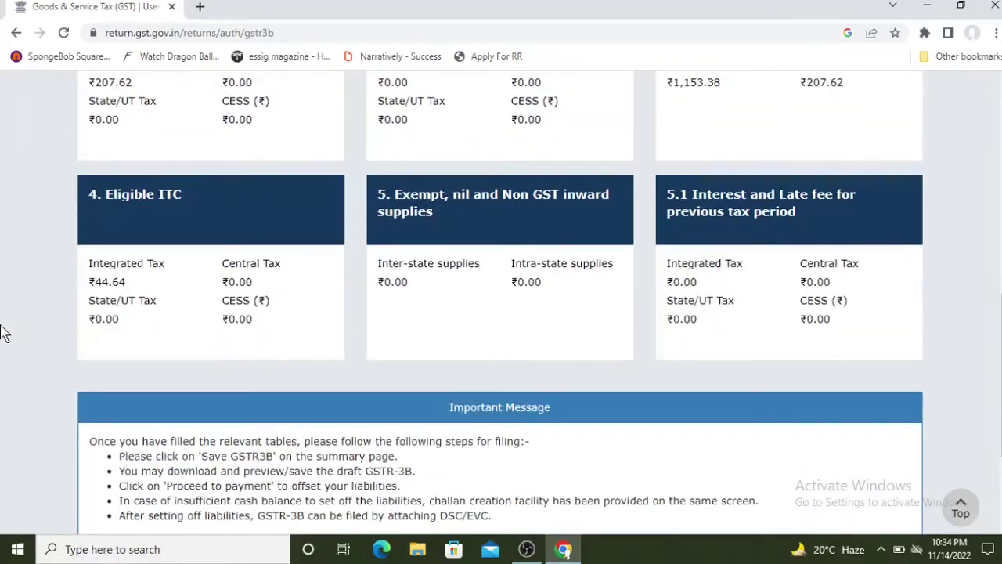
{"action": "scroll", "coordinate": [16, 323], "scroll_direction": "up", "scroll_amount": 3}
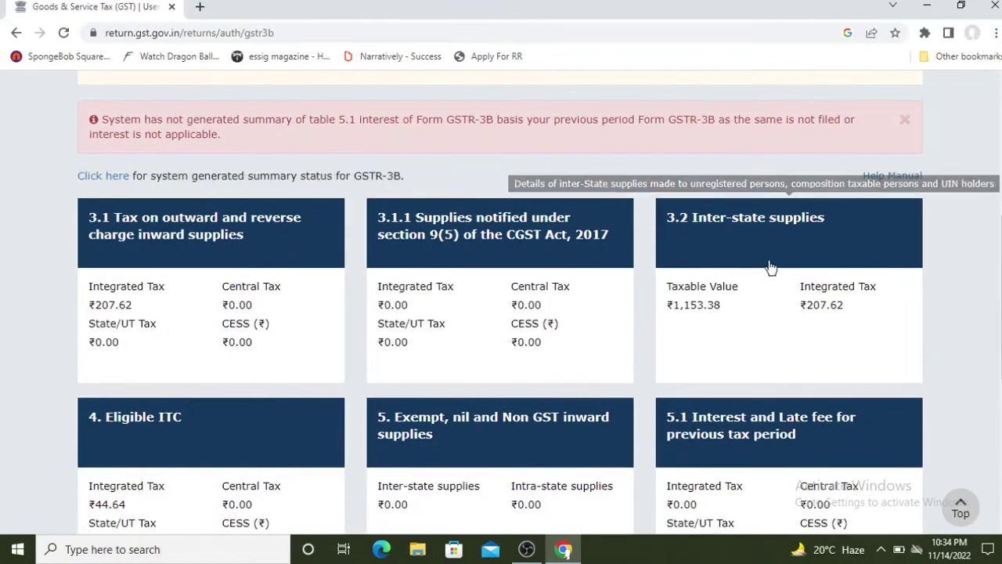
{"action": "scroll", "coordinate": [771, 268], "scroll_direction": "down", "scroll_amount": 3}
{"action": "scroll", "coordinate": [809, 134], "scroll_direction": "up", "scroll_amount": 1}
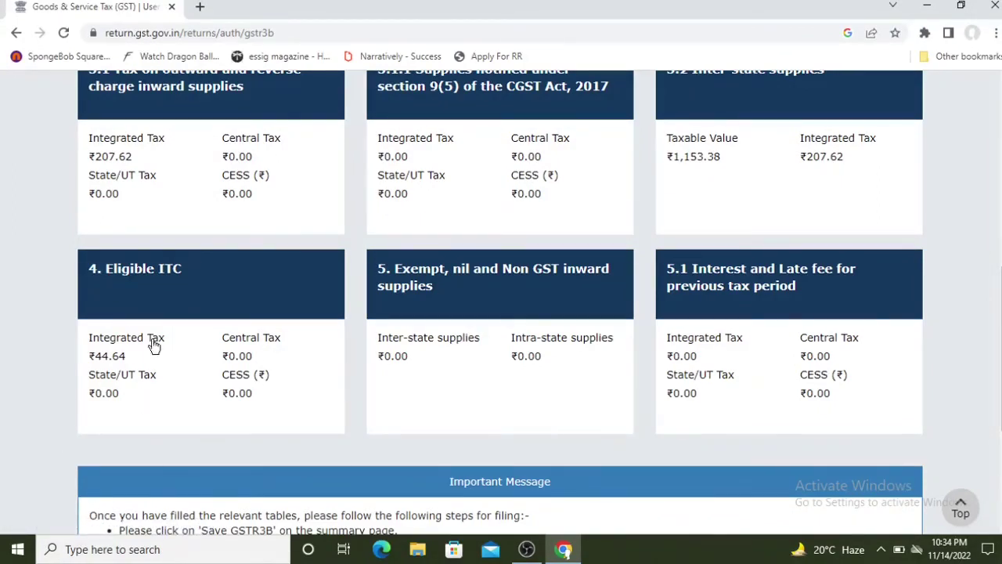
{"action": "left_click", "coordinate": [156, 286]}
{"action": "scroll", "coordinate": [520, 297], "scroll_direction": "down", "scroll_amount": 2}
{"action": "scroll", "coordinate": [127, 320], "scroll_direction": "down", "scroll_amount": 2}
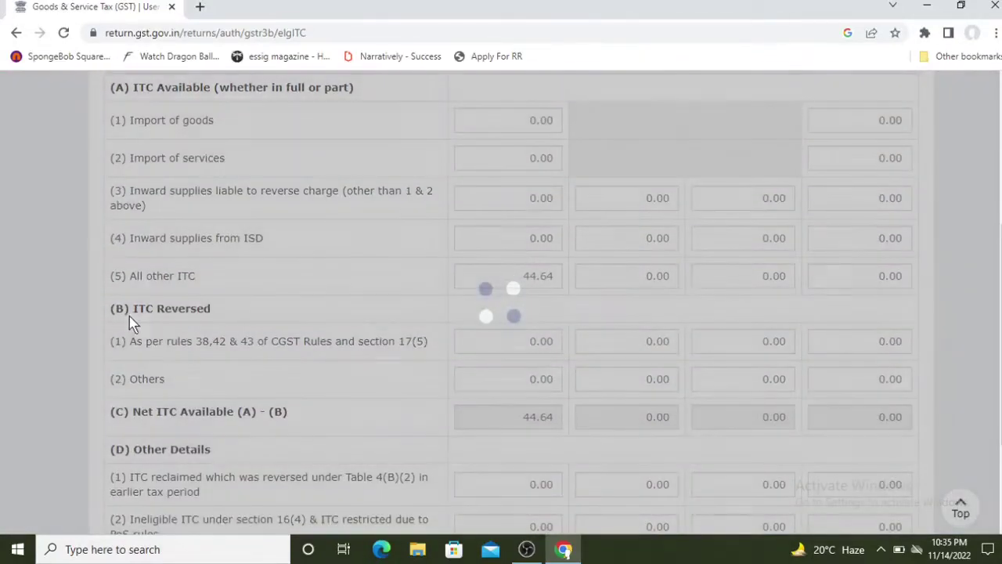
{"action": "left_click", "coordinate": [556, 283]}
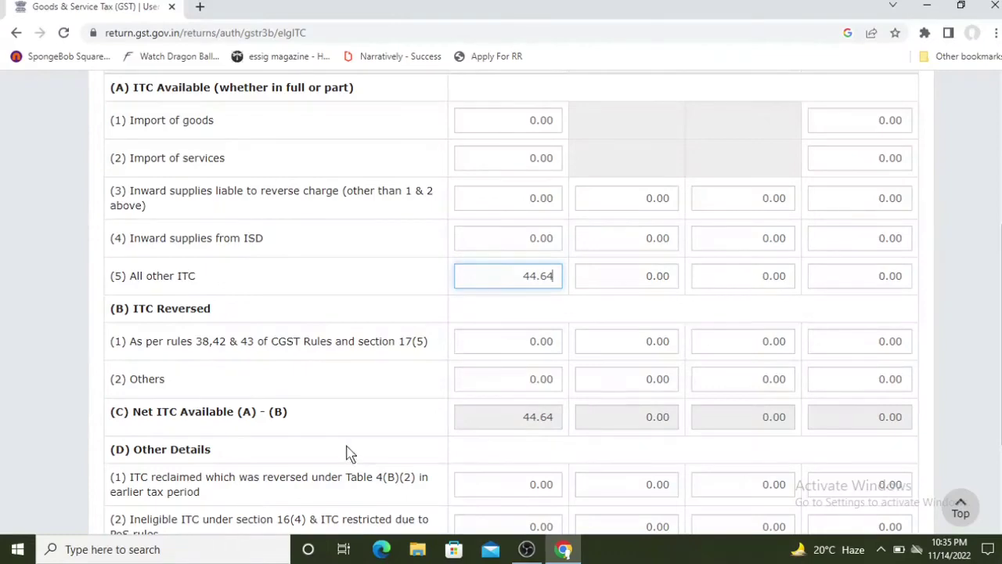
{"action": "scroll", "coordinate": [522, 373], "scroll_direction": "down", "scroll_amount": 2}
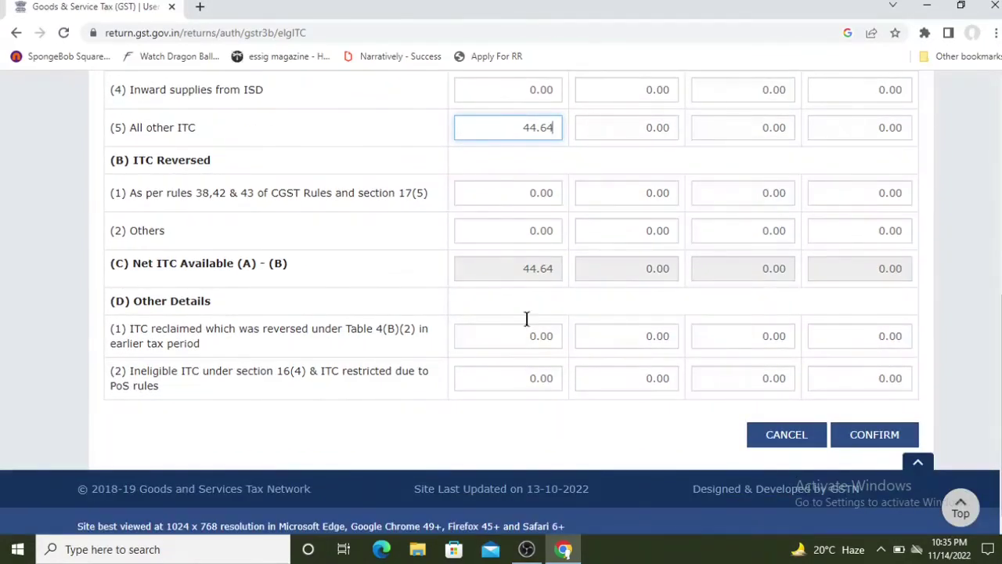
{"action": "left_click", "coordinate": [869, 434]}
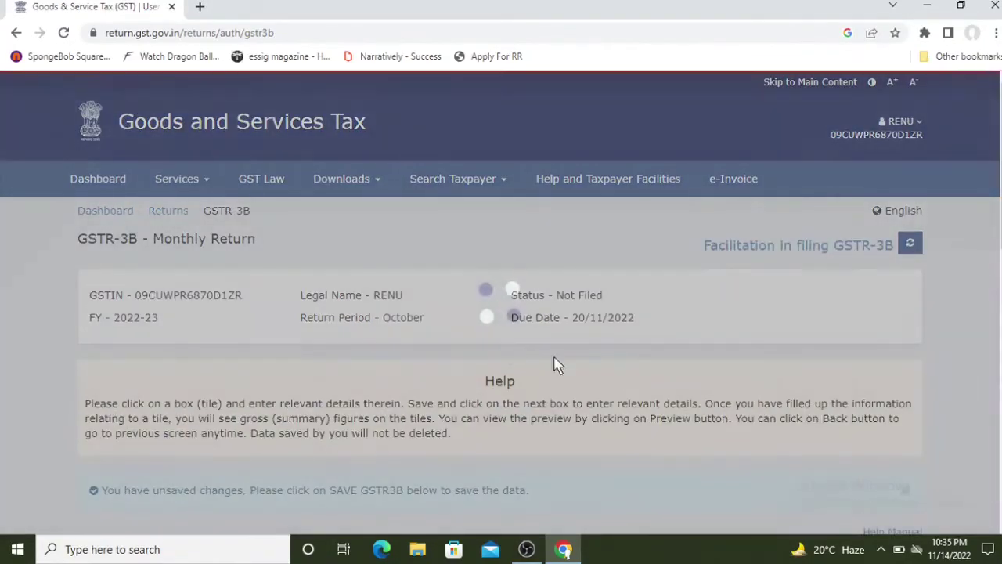
Review the figures on the GSTR-3B table tiles and save the GSTR-3B.
{"action": "scroll", "coordinate": [330, 381], "scroll_direction": "down", "scroll_amount": 6}
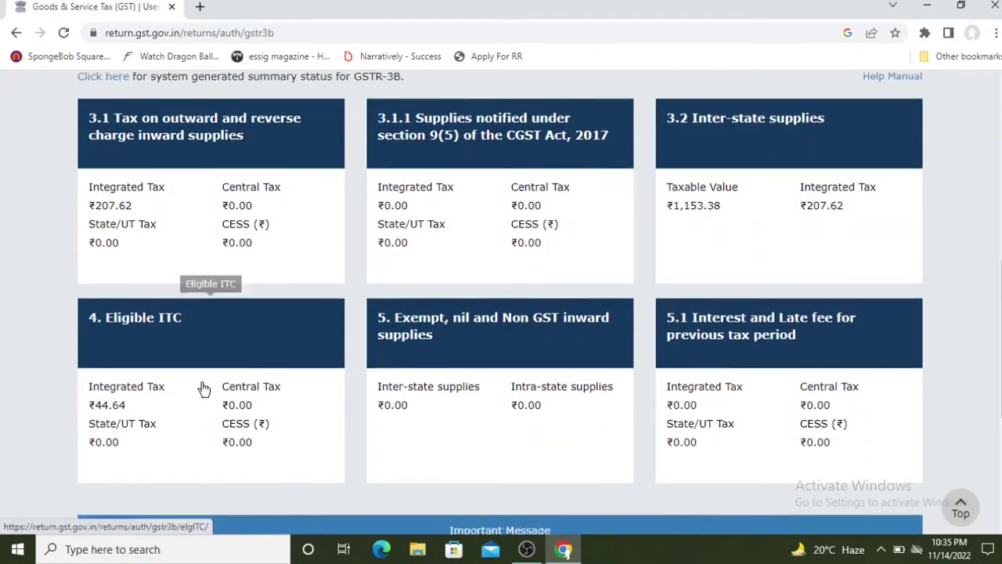
{"action": "scroll", "coordinate": [302, 188], "scroll_direction": "down", "scroll_amount": 2}
{"action": "scroll", "coordinate": [698, 246], "scroll_direction": "down", "scroll_amount": 2}
{"action": "scroll", "coordinate": [620, 346], "scroll_direction": "up", "scroll_amount": 7}
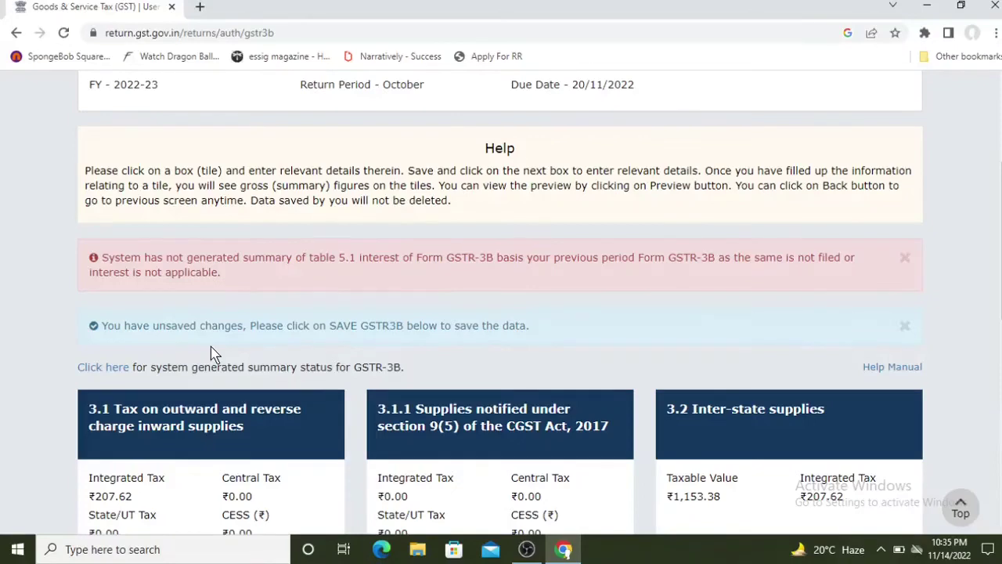
{"action": "scroll", "coordinate": [173, 259], "scroll_direction": "down", "scroll_amount": 2}
{"action": "scroll", "coordinate": [174, 264], "scroll_direction": "down", "scroll_amount": 1}
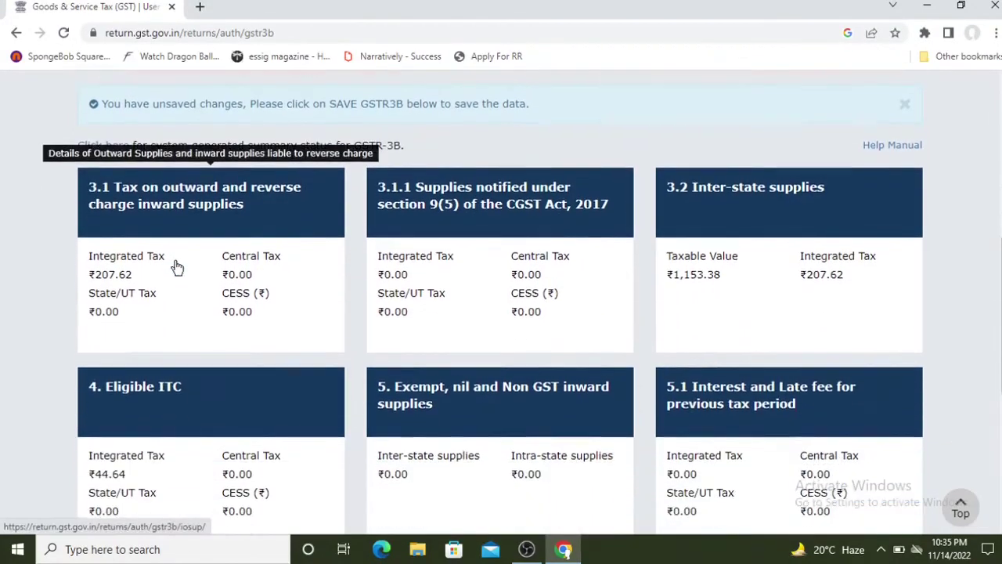
{"action": "scroll", "coordinate": [102, 308], "scroll_direction": "down", "scroll_amount": 2}
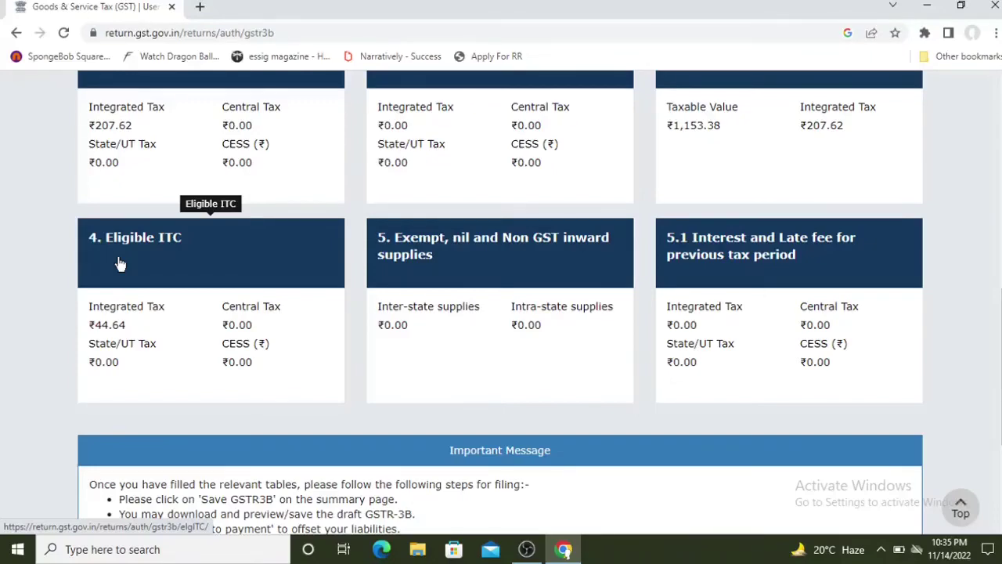
{"action": "scroll", "coordinate": [284, 342], "scroll_direction": "up", "scroll_amount": 4}
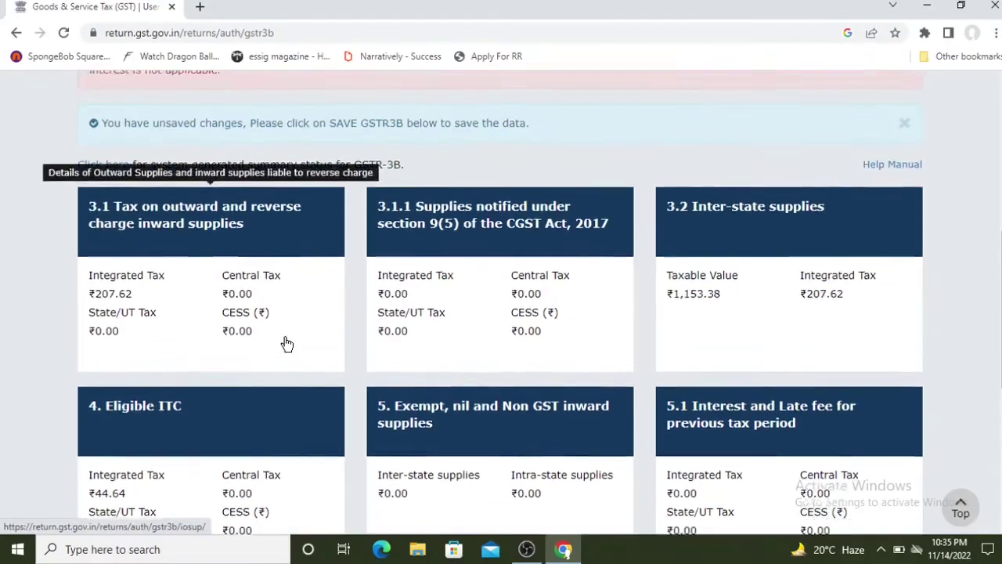
{"action": "scroll", "coordinate": [205, 344], "scroll_direction": "down", "scroll_amount": 6}
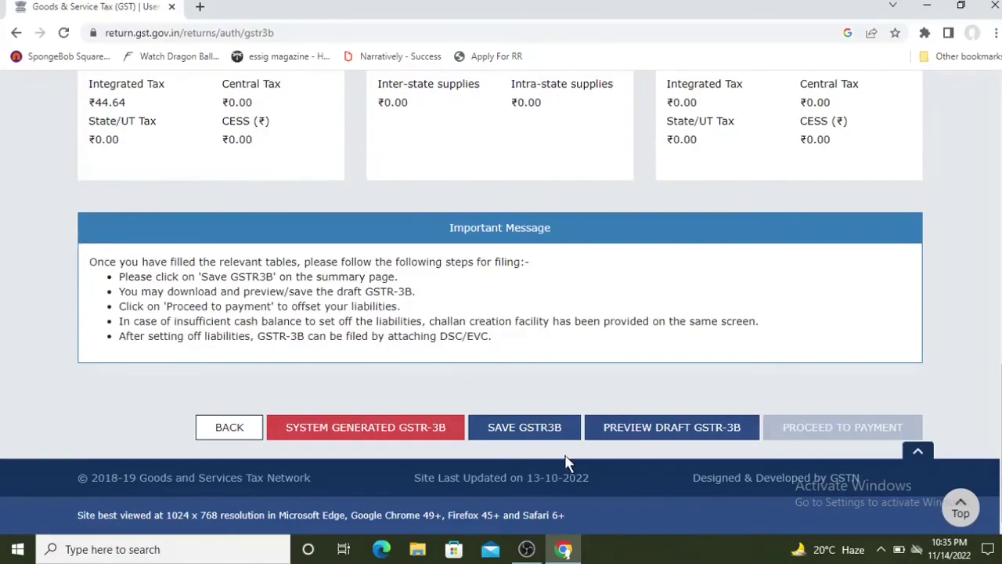
{"action": "left_click", "coordinate": [525, 427]}
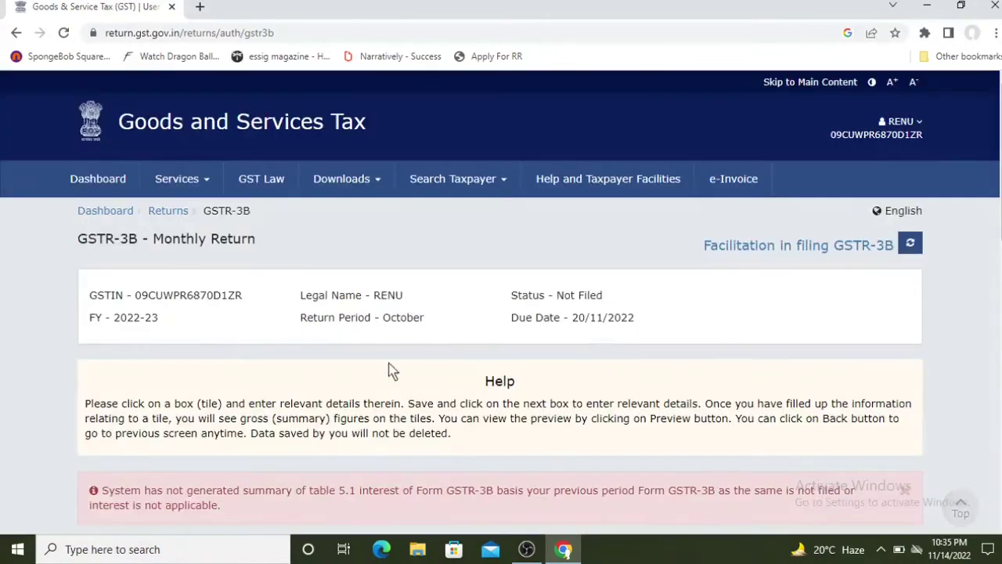
Refresh the GSTR-3B page to check whether the save request has been processed.
{"action": "scroll", "coordinate": [191, 311], "scroll_direction": "down", "scroll_amount": 2}
{"action": "scroll", "coordinate": [192, 312], "scroll_direction": "down", "scroll_amount": 8}
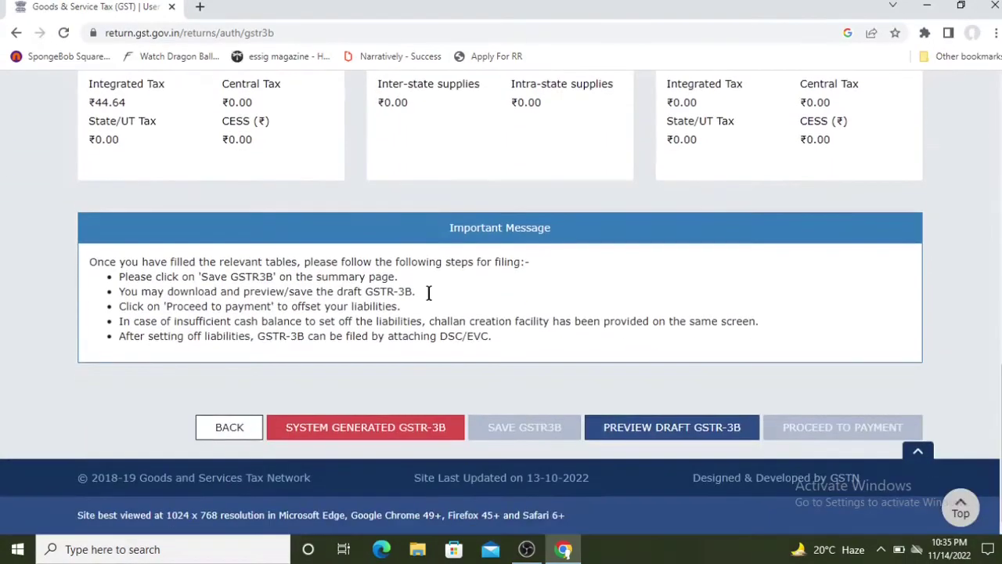
{"action": "scroll", "coordinate": [428, 291], "scroll_direction": "up", "scroll_amount": 4}
{"action": "scroll", "coordinate": [114, 196], "scroll_direction": "up", "scroll_amount": 1}
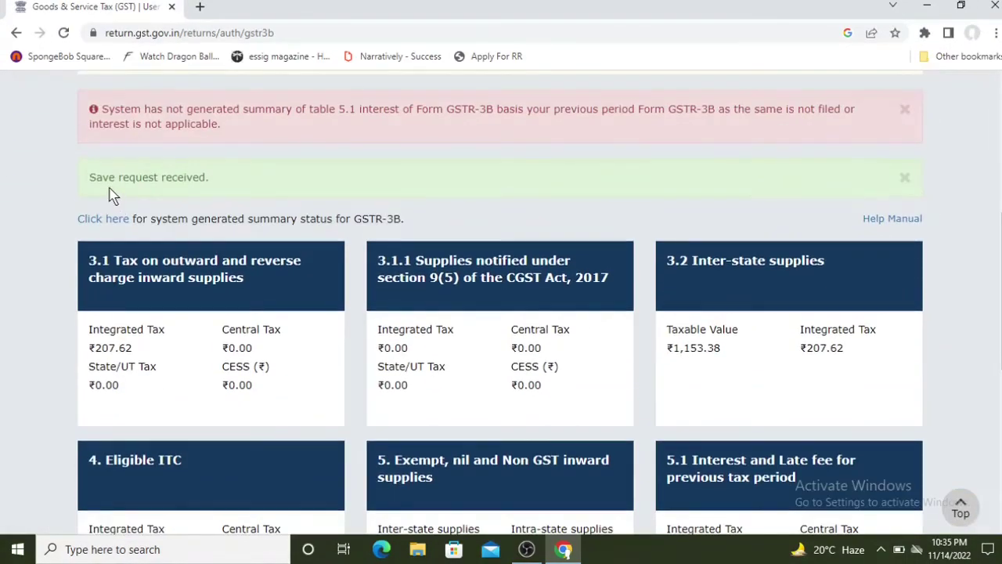
{"action": "scroll", "coordinate": [231, 188], "scroll_direction": "up", "scroll_amount": 4}
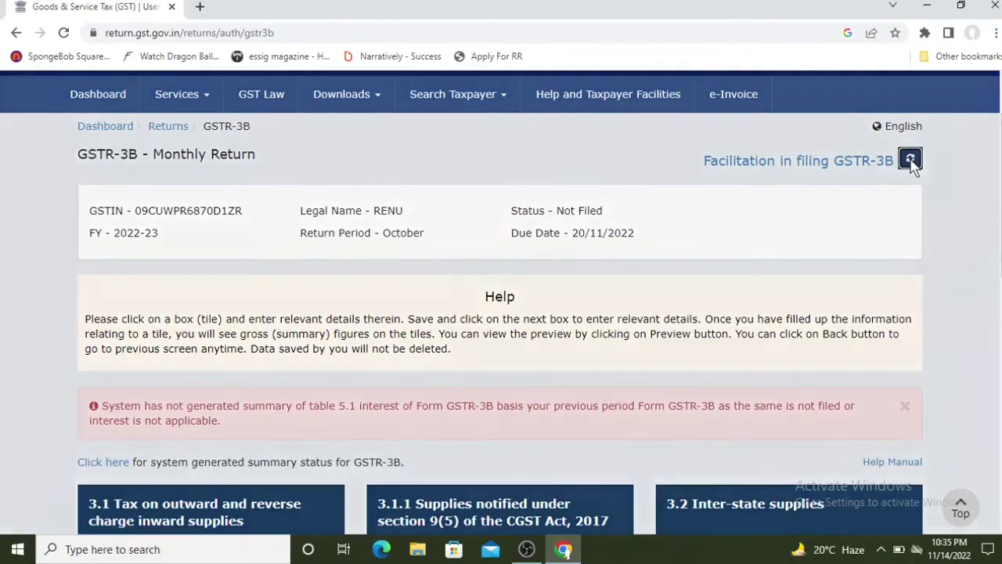
{"action": "left_click", "coordinate": [910, 160]}
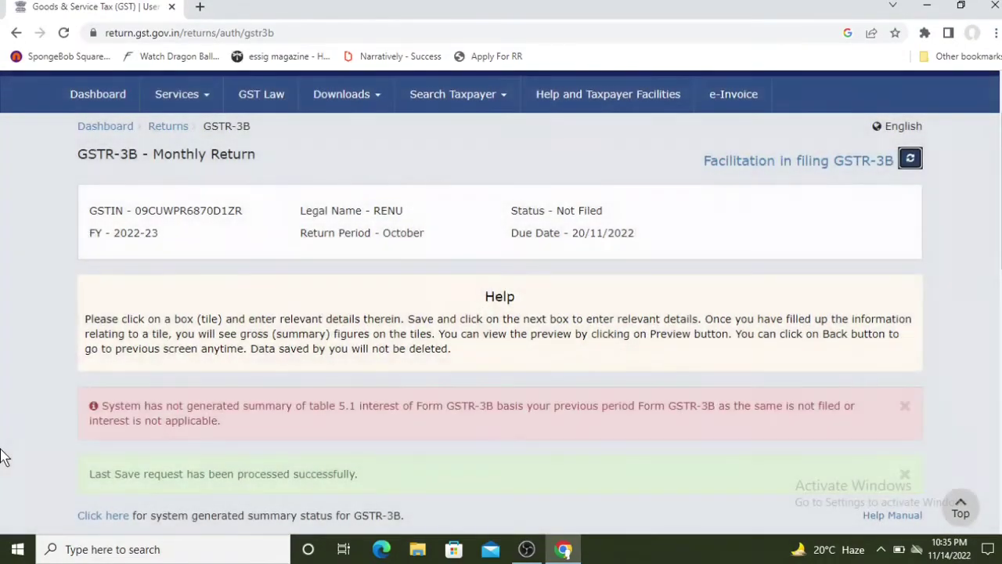
{"action": "scroll", "coordinate": [560, 266], "scroll_direction": "down", "scroll_amount": 1}
{"action": "scroll", "coordinate": [562, 270], "scroll_direction": "up", "scroll_amount": 2}
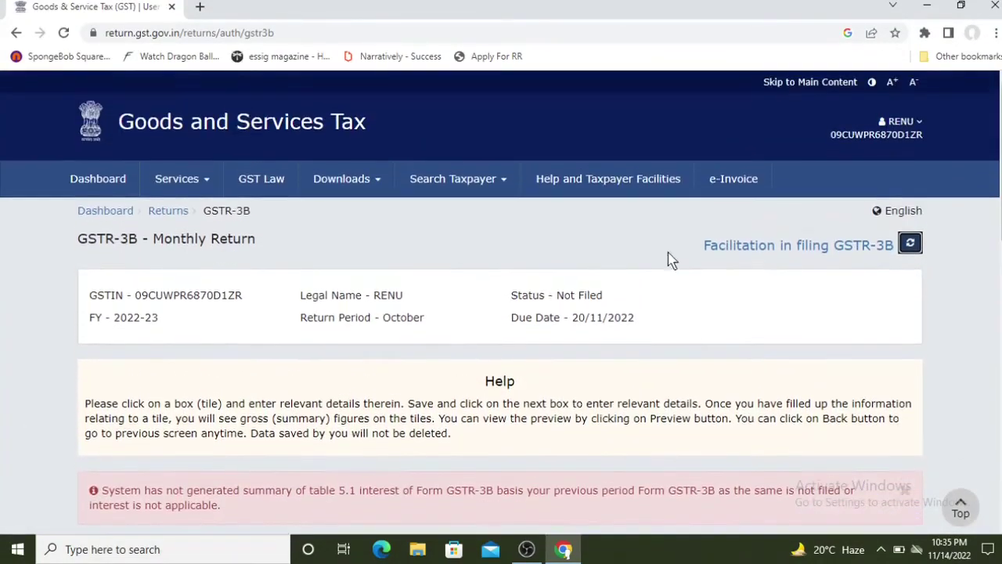
{"action": "left_click", "coordinate": [910, 245]}
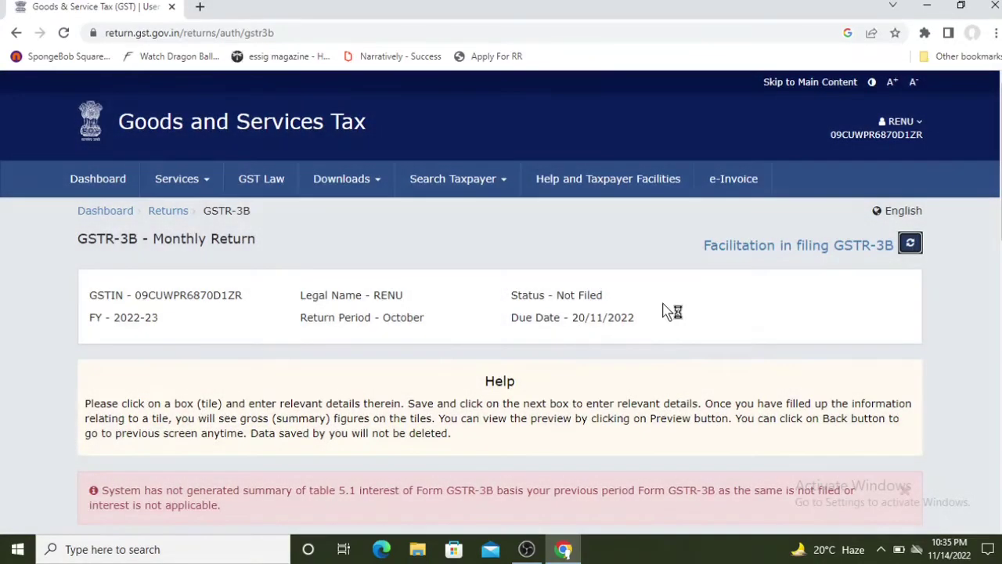
Proceed to payment from the GSTR-3B summary page.
{"action": "scroll", "coordinate": [611, 311], "scroll_direction": "down", "scroll_amount": 2}
{"action": "scroll", "coordinate": [364, 360], "scroll_direction": "down", "scroll_amount": 8}
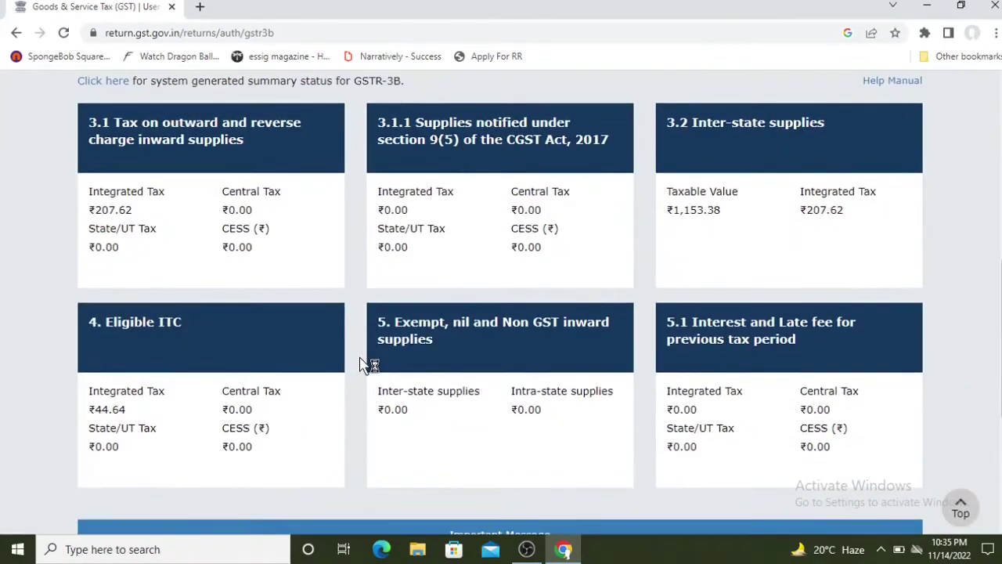
{"action": "scroll", "coordinate": [364, 362], "scroll_direction": "down", "scroll_amount": 1}
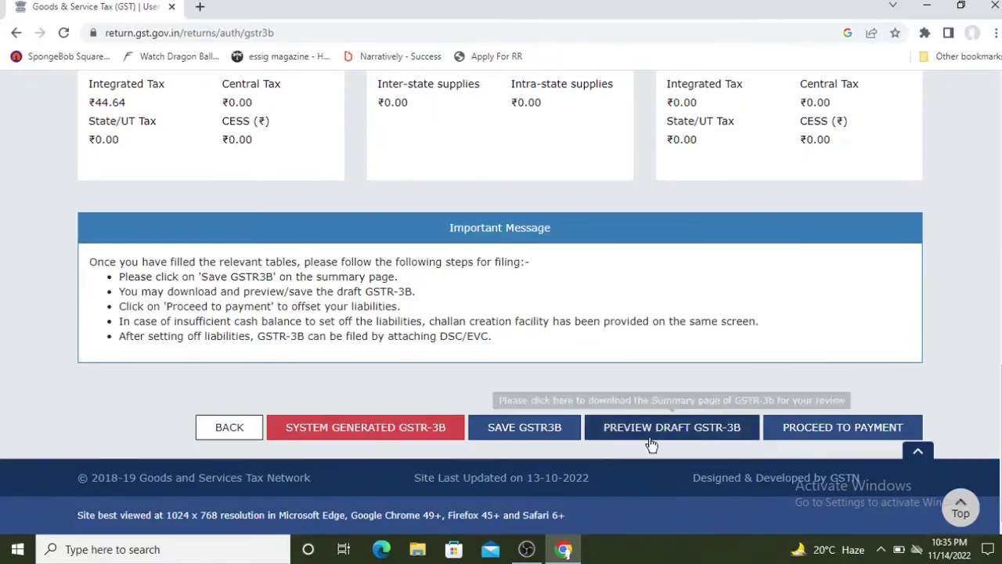
{"action": "left_click", "coordinate": [811, 435]}
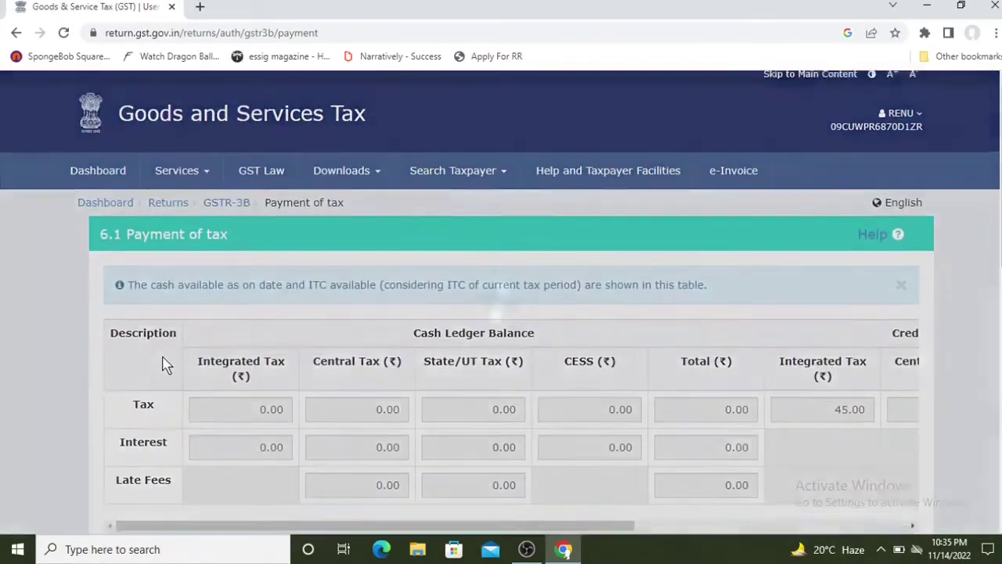
Review the 6.1 Payment of tax tables, attempt to make the payment and post credit to the ledger, and agree to create a challan.
{"action": "scroll", "coordinate": [163, 364], "scroll_direction": "down", "scroll_amount": 7}
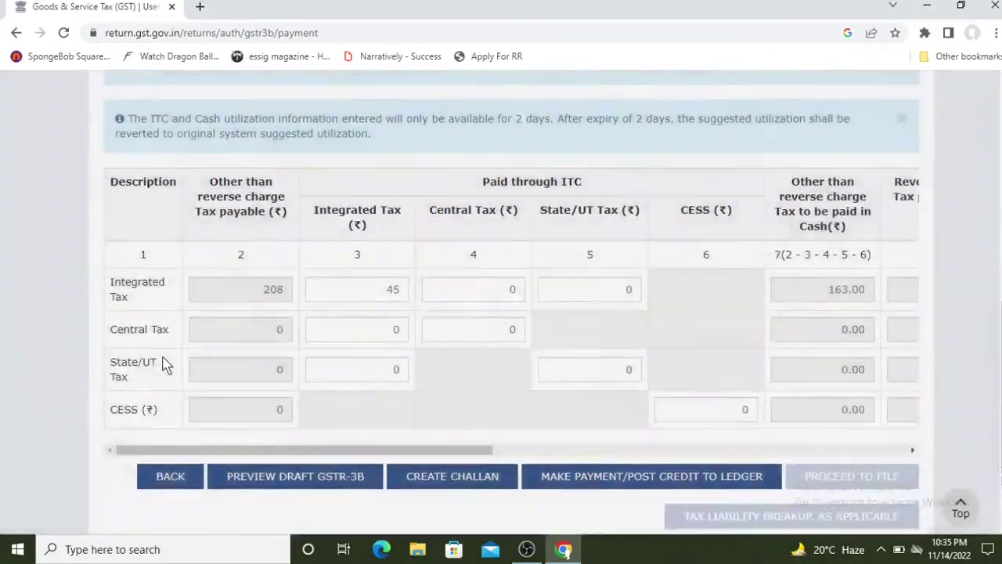
{"action": "scroll", "coordinate": [162, 364], "scroll_direction": "down", "scroll_amount": 2}
{"action": "scroll", "coordinate": [886, 286], "scroll_direction": "up", "scroll_amount": 10}
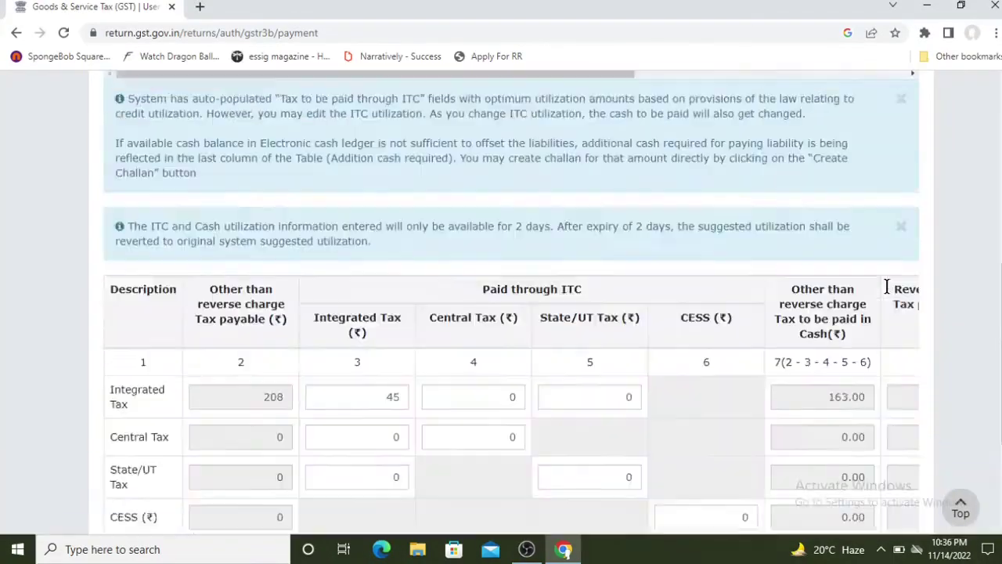
{"action": "scroll", "coordinate": [513, 312], "scroll_direction": "down", "scroll_amount": 9}
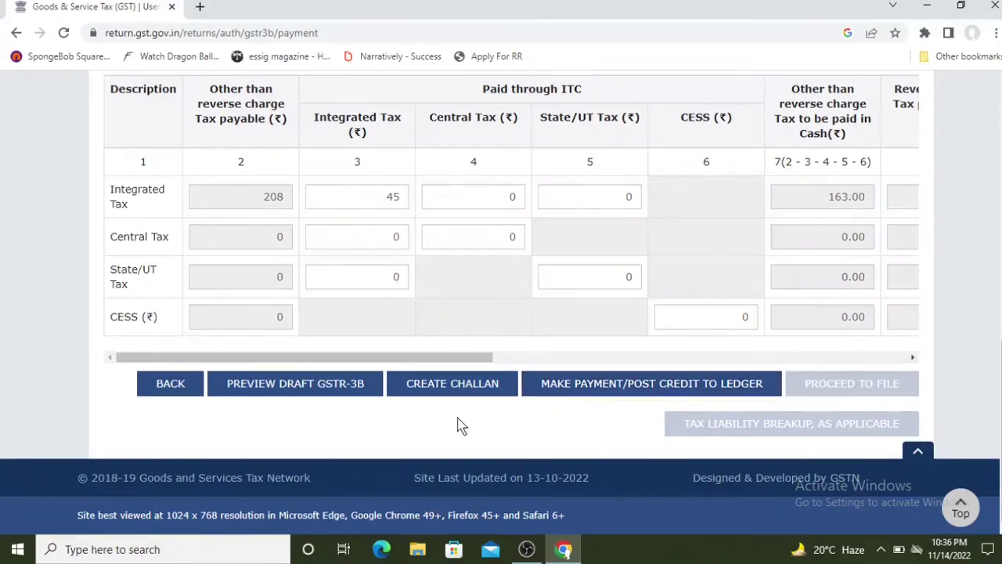
{"action": "scroll", "coordinate": [459, 425], "scroll_direction": "up", "scroll_amount": 10}
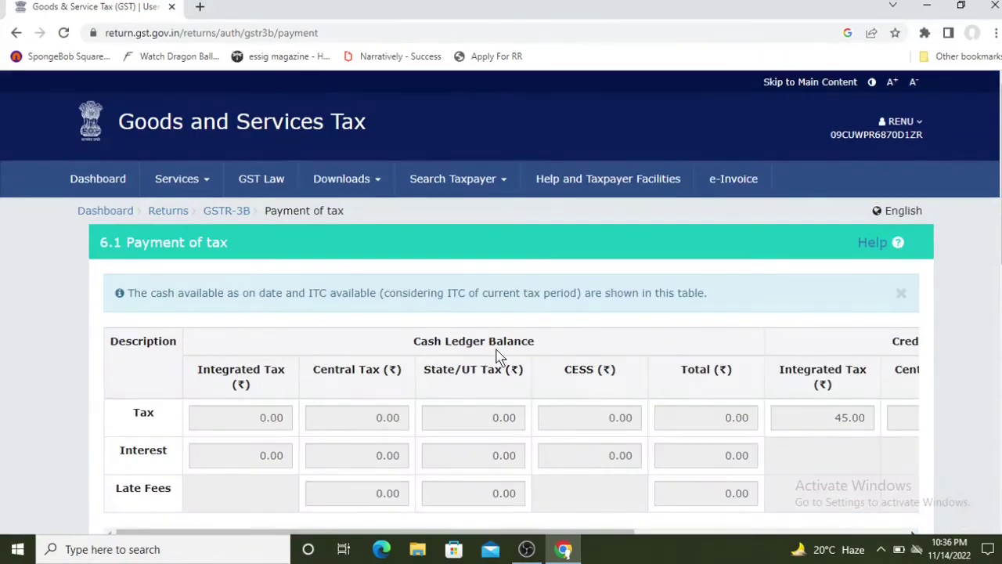
{"action": "scroll", "coordinate": [988, 252], "scroll_direction": "down", "scroll_amount": 10}
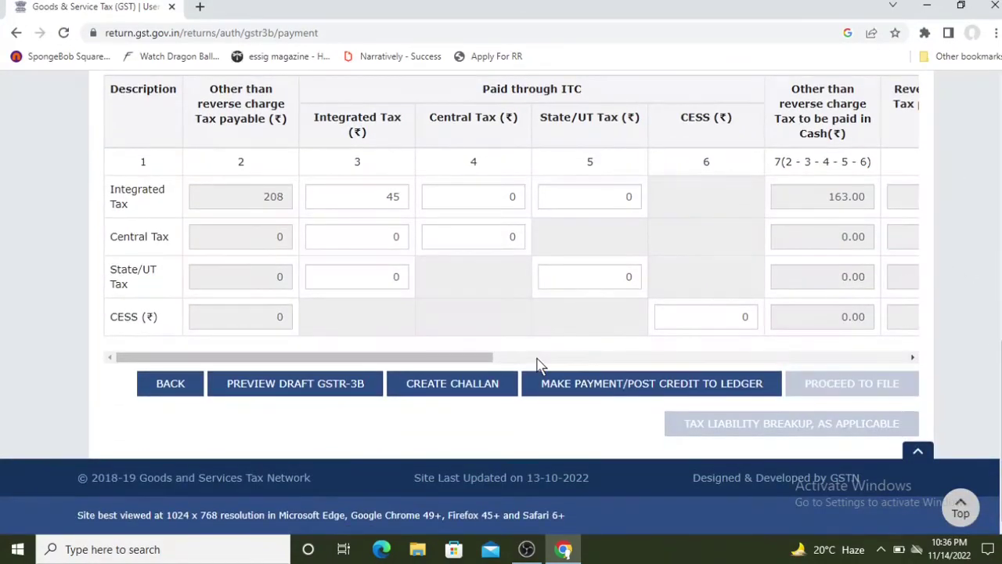
{"action": "left_click", "coordinate": [693, 386]}
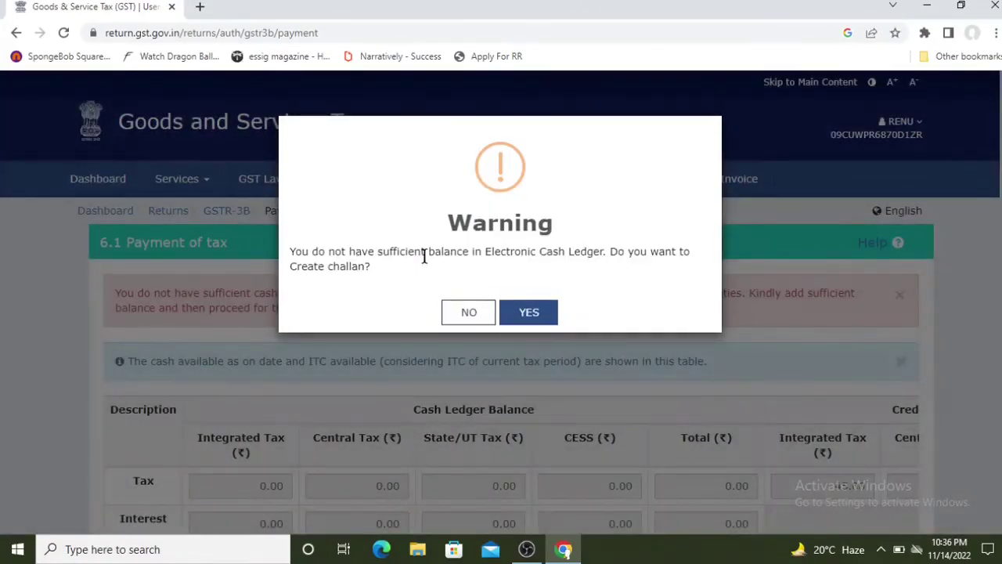
{"action": "left_click", "coordinate": [538, 309]}
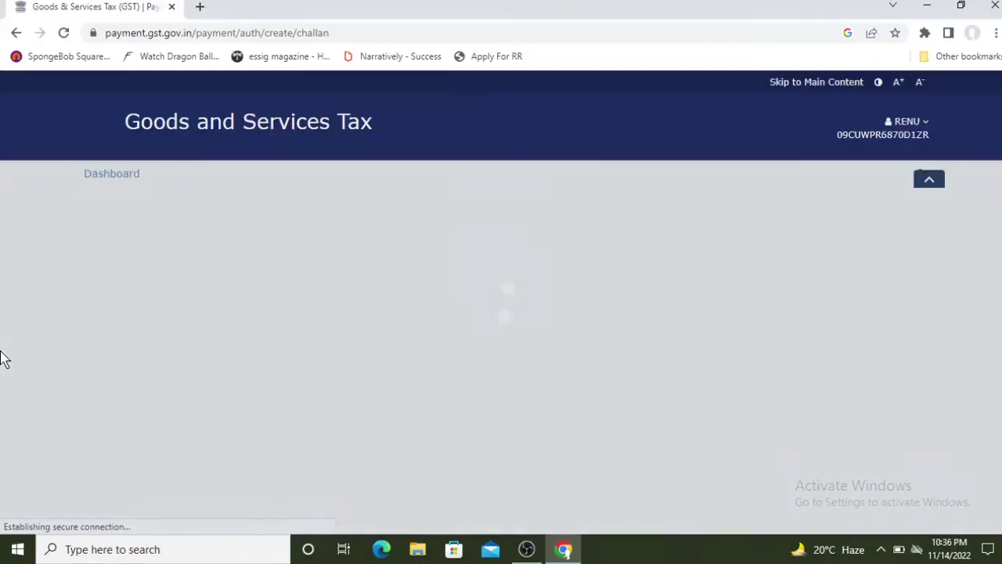
Examine the challan's deposit details, total challan amount and available payment modes.
{"action": "scroll", "coordinate": [183, 436], "scroll_direction": "down", "scroll_amount": 4}
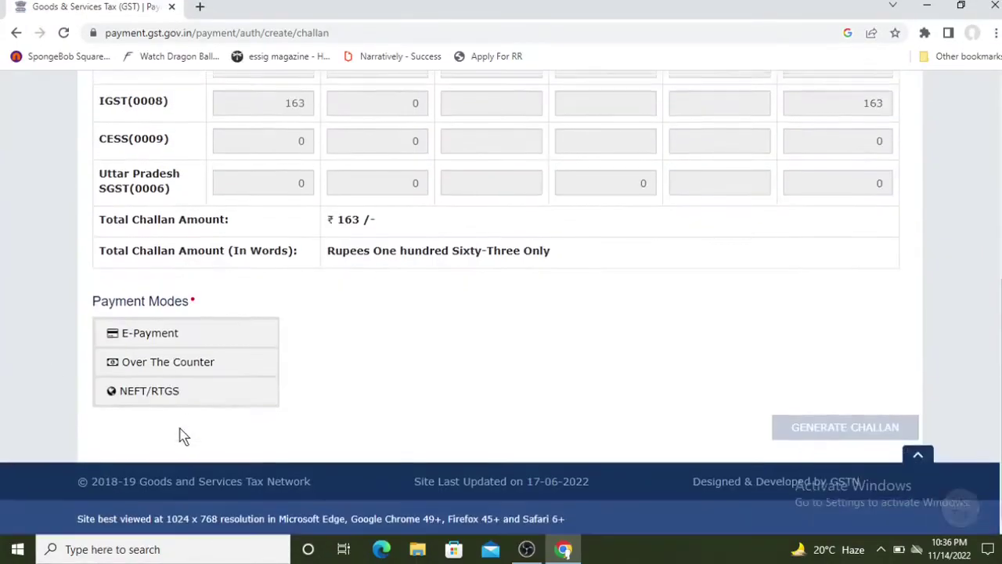
{"action": "scroll", "coordinate": [232, 371], "scroll_direction": "up", "scroll_amount": 3}
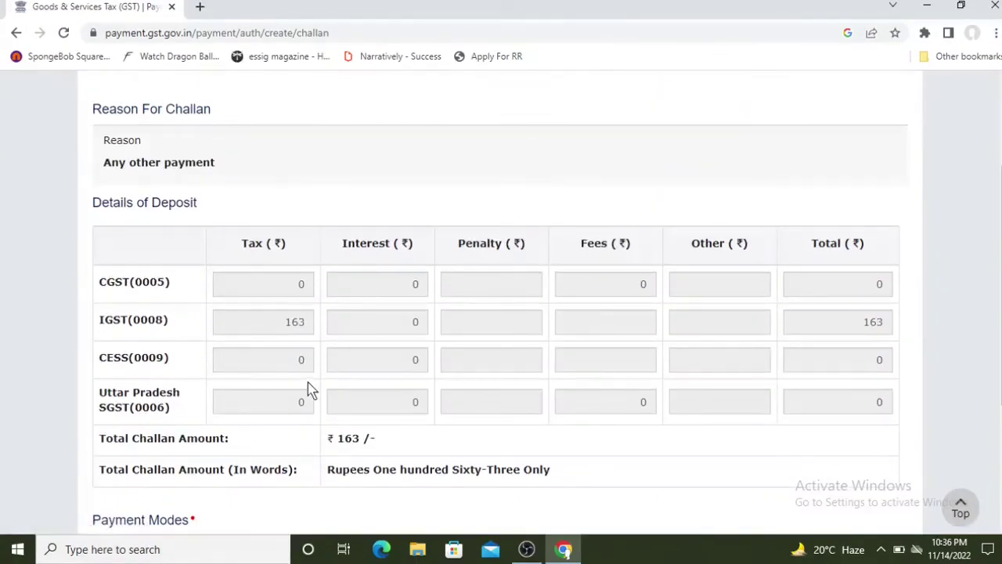
{"action": "scroll", "coordinate": [311, 468], "scroll_direction": "down", "scroll_amount": 1}
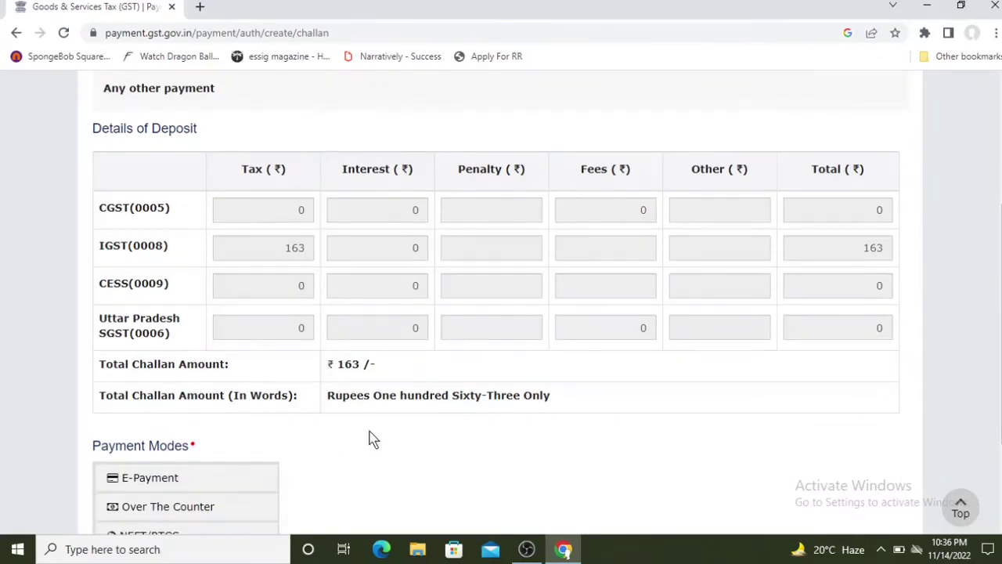
{"action": "left_click_drag", "start_coordinate": [329, 372], "coordinate": [385, 374]}
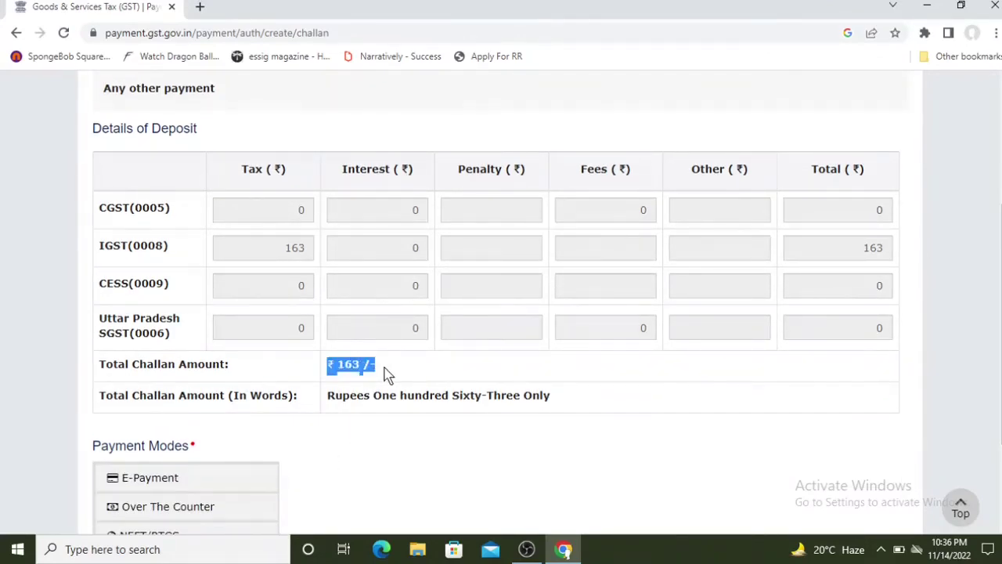
{"action": "left_click", "coordinate": [3, 404]}
{"action": "scroll", "coordinate": [26, 395], "scroll_direction": "down", "scroll_amount": 1}
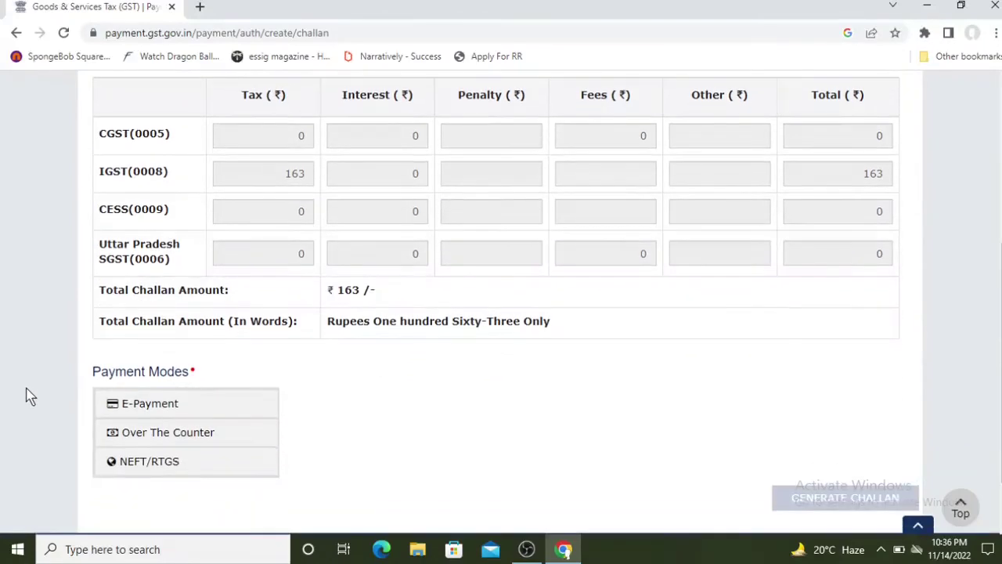
Compare the E-Payment, Over The Counter and NEFT/RTGS payment modes for the challan by selecting each in turn.
{"action": "scroll", "coordinate": [15, 411], "scroll_direction": "down", "scroll_amount": 1}
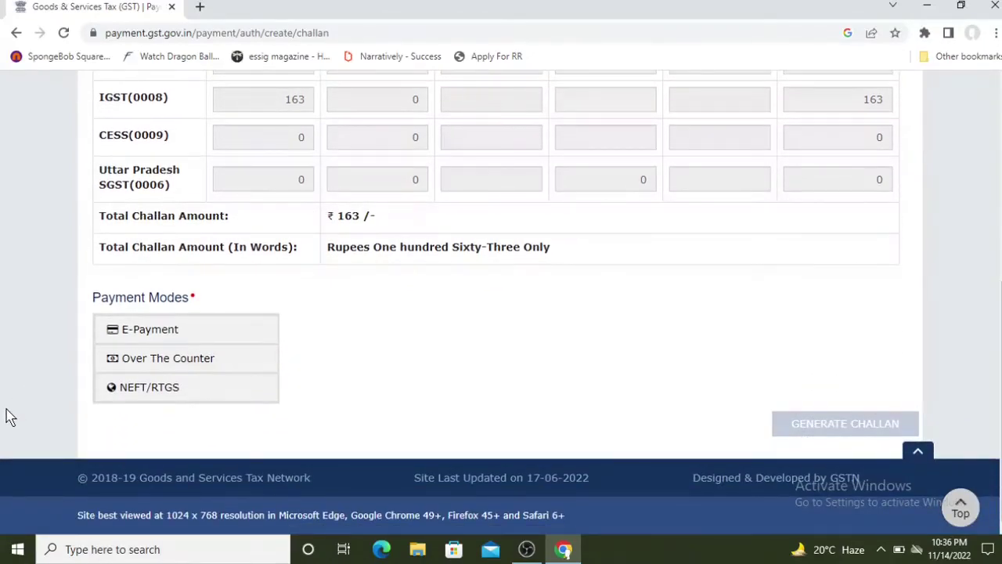
{"action": "left_click", "coordinate": [142, 334]}
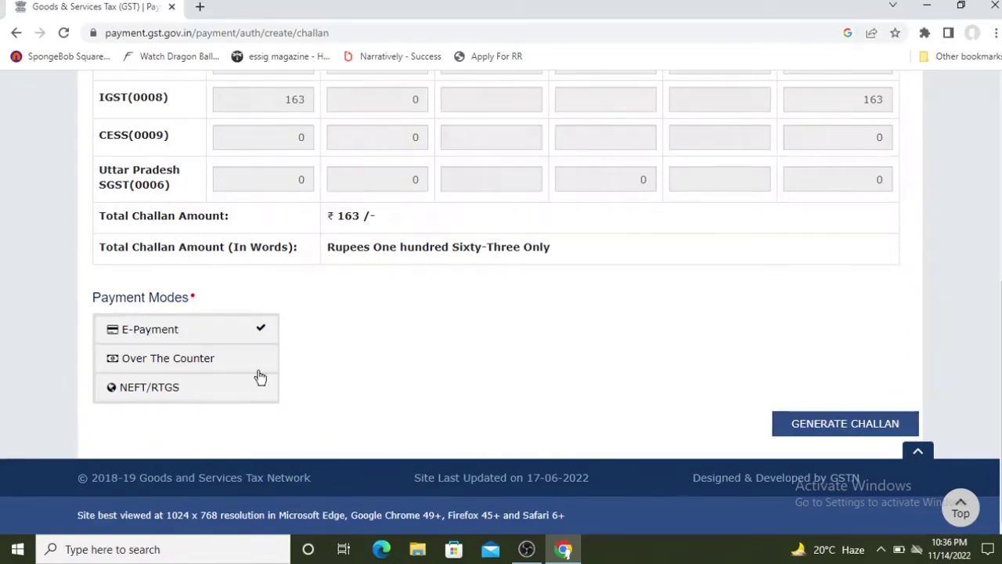
{"action": "left_click", "coordinate": [186, 366]}
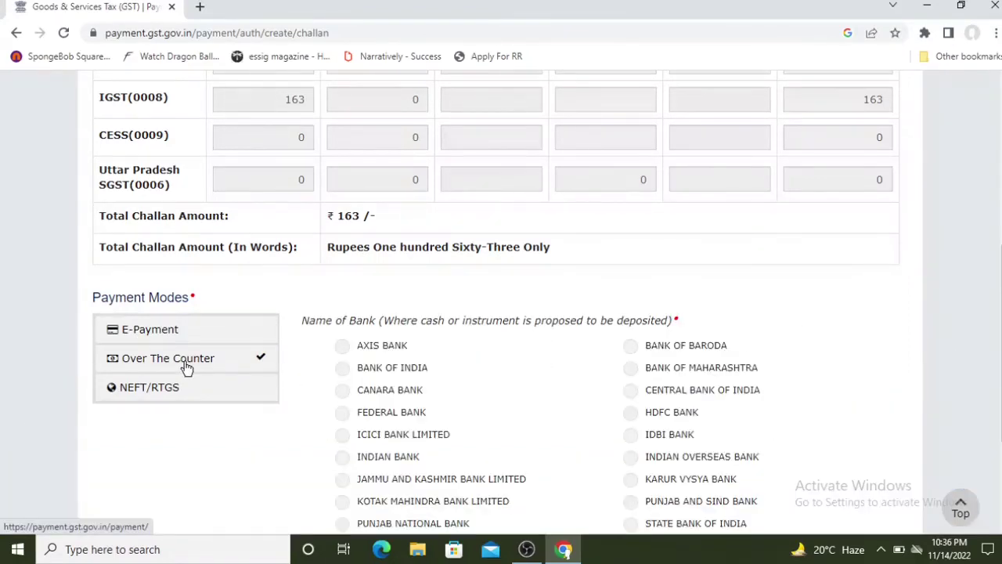
{"action": "scroll", "coordinate": [104, 353], "scroll_direction": "down", "scroll_amount": 1}
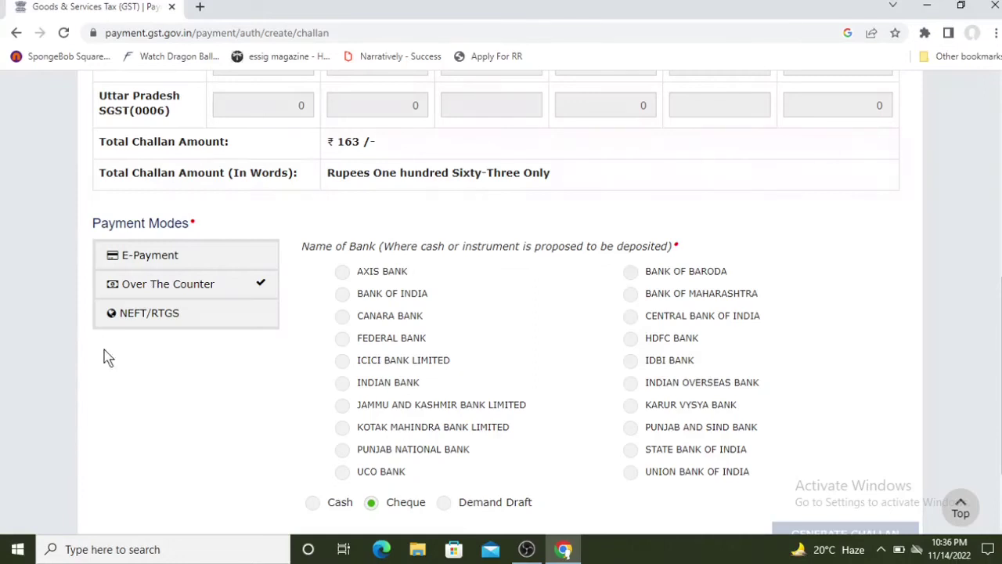
{"action": "left_click", "coordinate": [168, 315]}
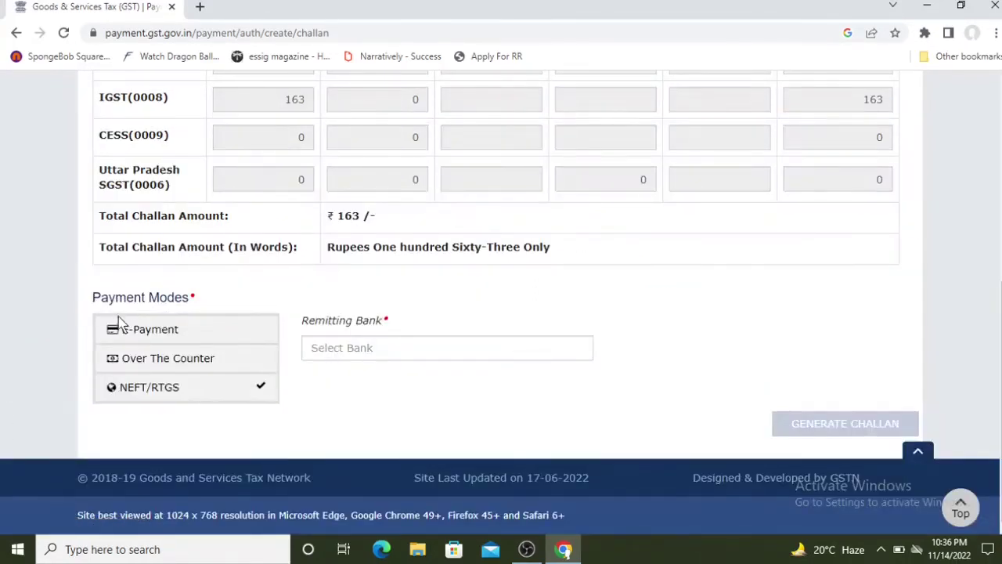
{"action": "left_click", "coordinate": [131, 339]}
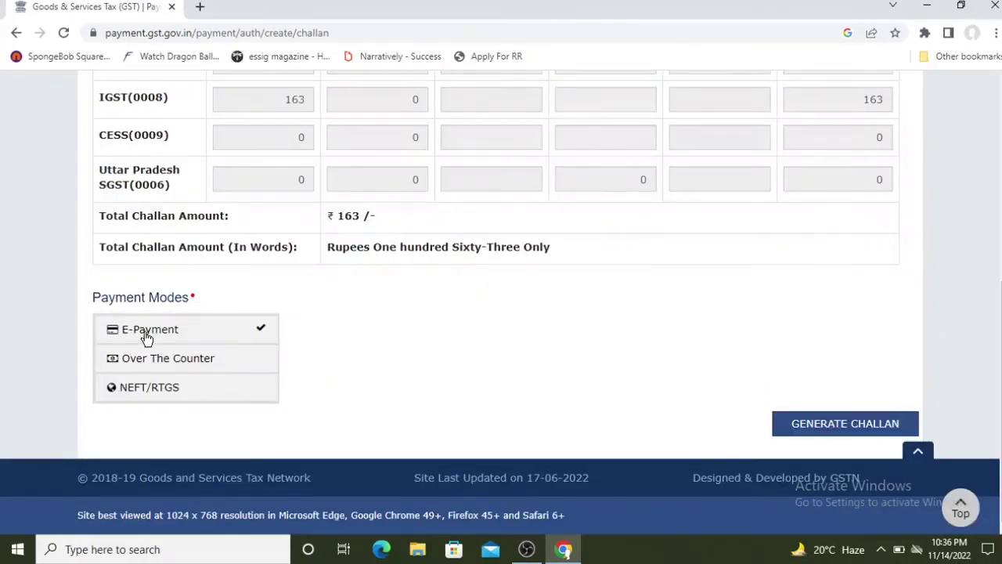
{"action": "left_click", "coordinate": [161, 366]}
{"action": "left_click", "coordinate": [163, 388]}
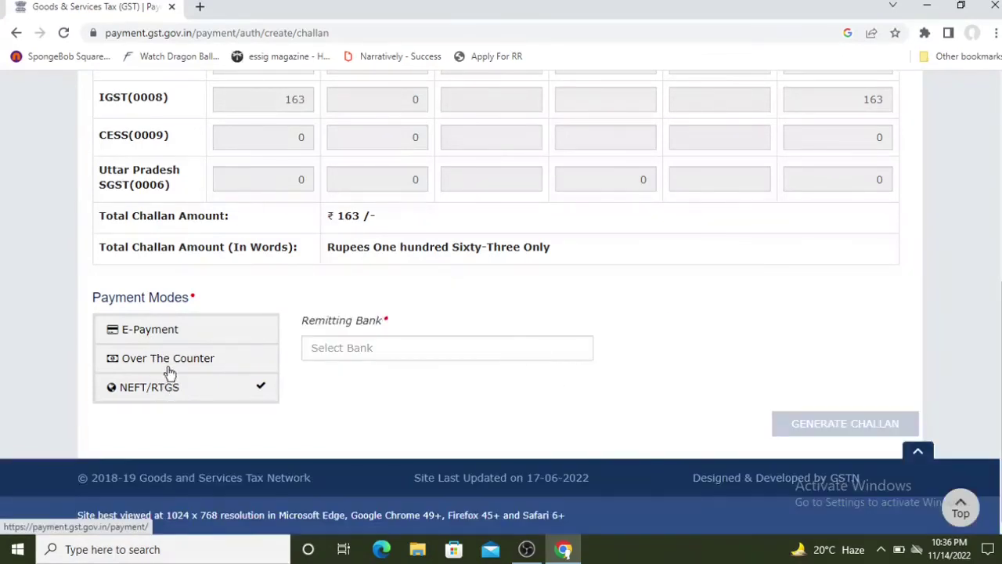
{"action": "left_click", "coordinate": [170, 331]}
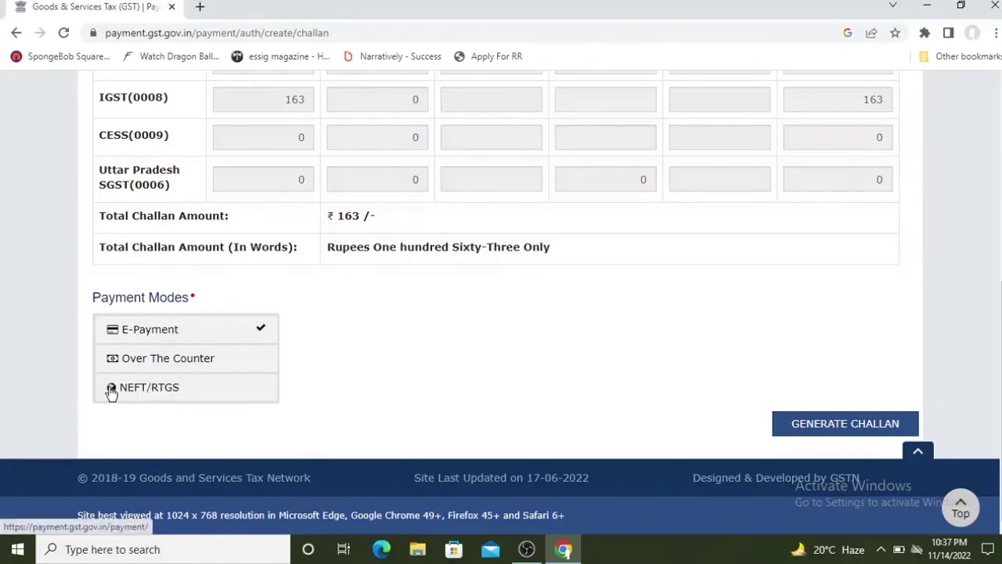
Generate the challan with NEFT/RTGS as the payment mode and CANARA BANK as the remitting bank.
{"action": "left_click", "coordinate": [153, 392]}
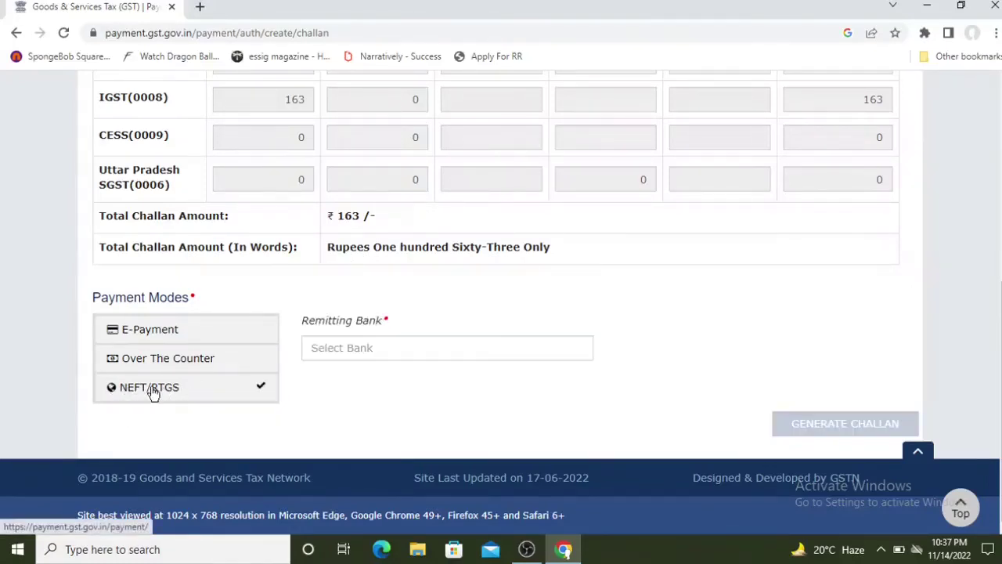
{"action": "left_click", "coordinate": [365, 346]}
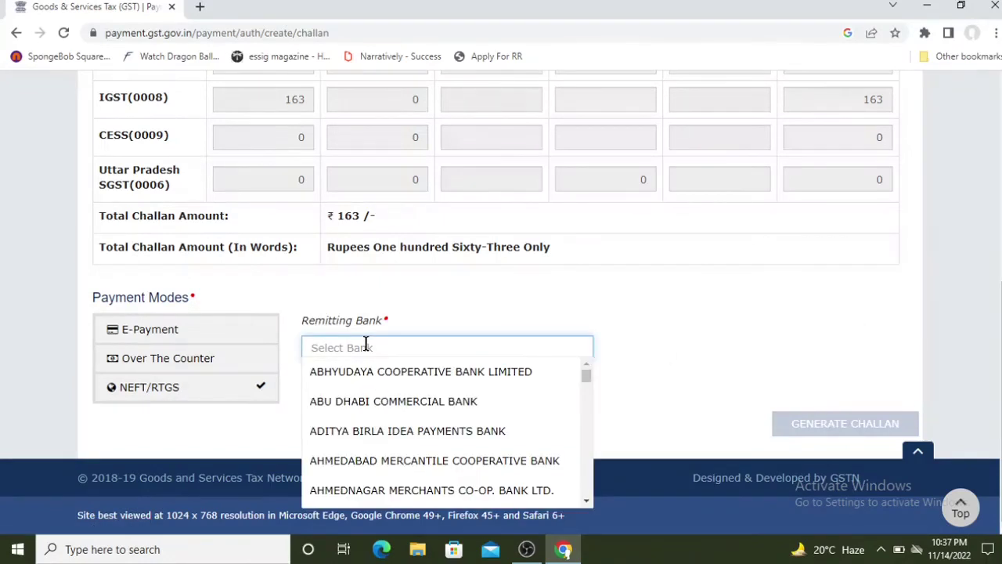
{"action": "type", "text": "canar"}
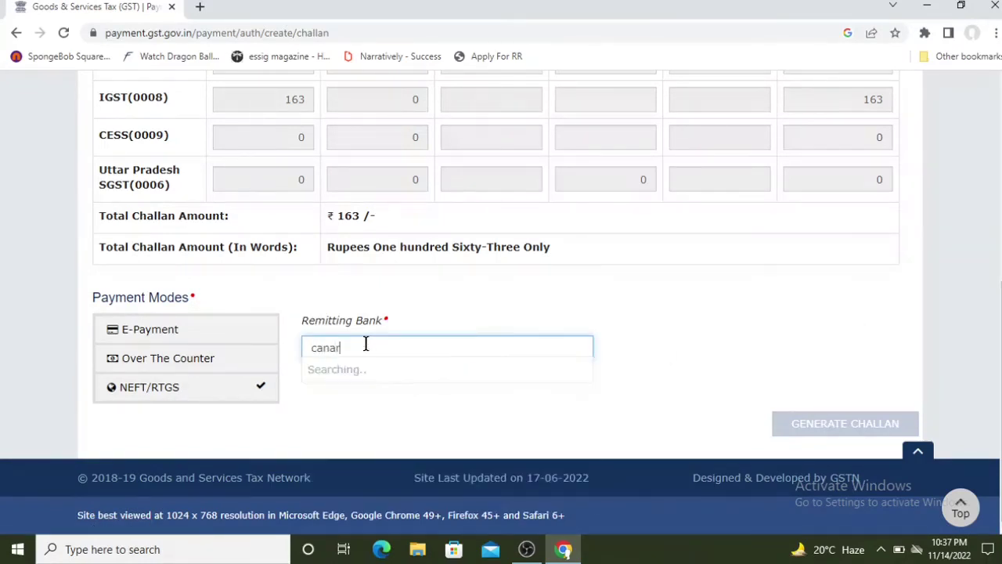
{"action": "left_click", "coordinate": [377, 373]}
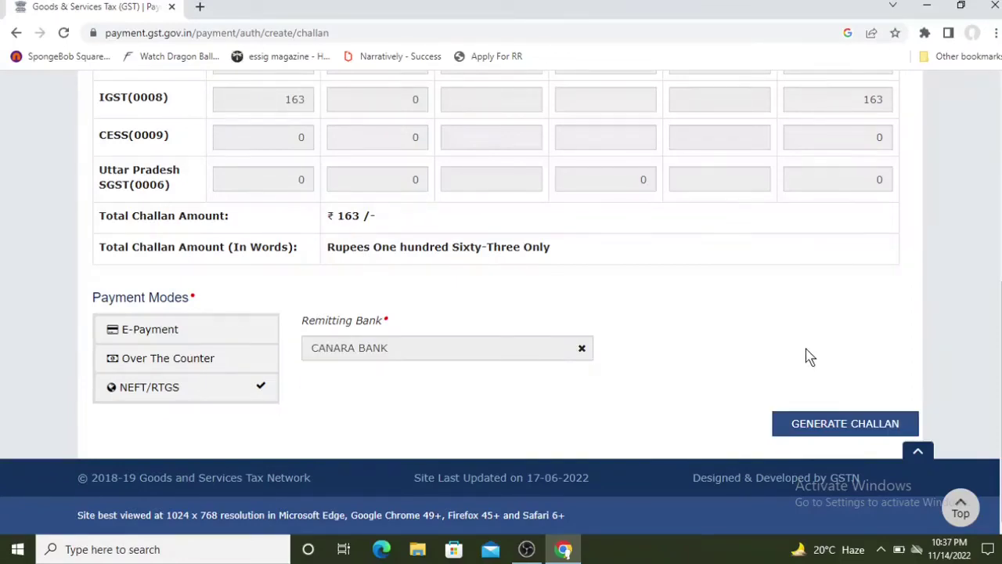
{"action": "left_click", "coordinate": [821, 424]}
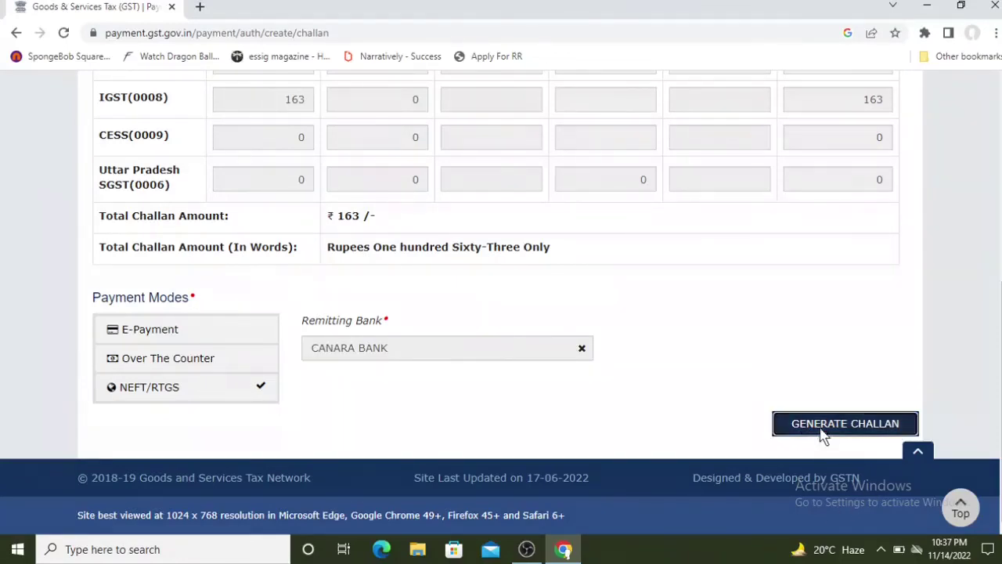
Check the generated challan's details, download it as a PDF and open the downloaded file.
{"action": "scroll", "coordinate": [416, 334], "scroll_direction": "down", "scroll_amount": 10}
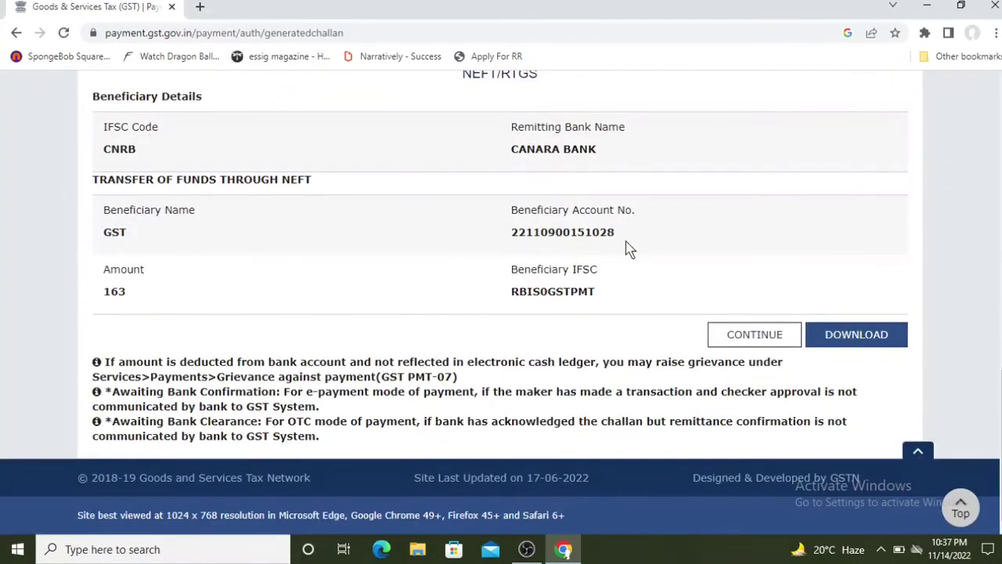
{"action": "scroll", "coordinate": [195, 357], "scroll_direction": "up", "scroll_amount": 7}
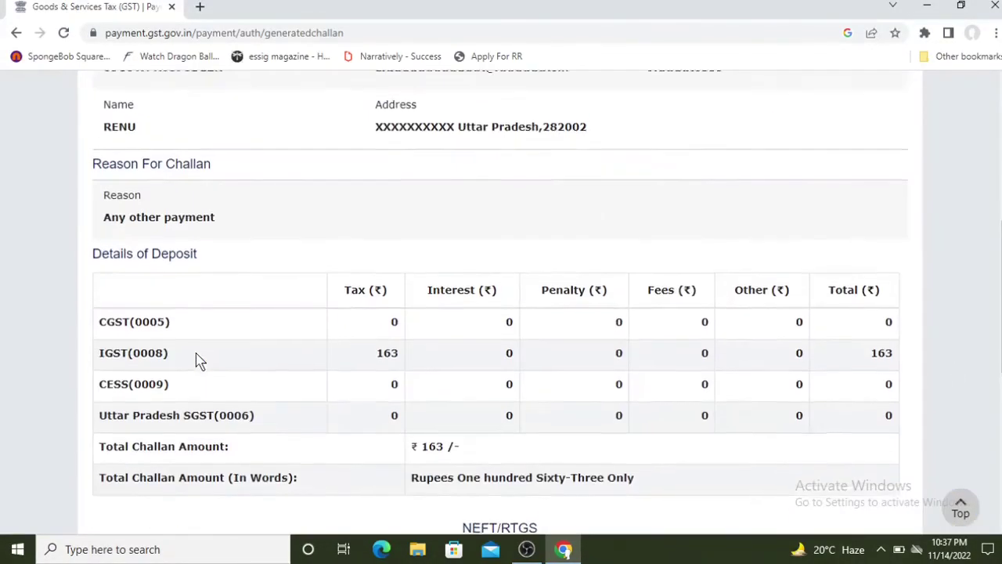
{"action": "scroll", "coordinate": [425, 175], "scroll_direction": "down", "scroll_amount": 6}
{"action": "scroll", "coordinate": [425, 179], "scroll_direction": "down", "scroll_amount": 1}
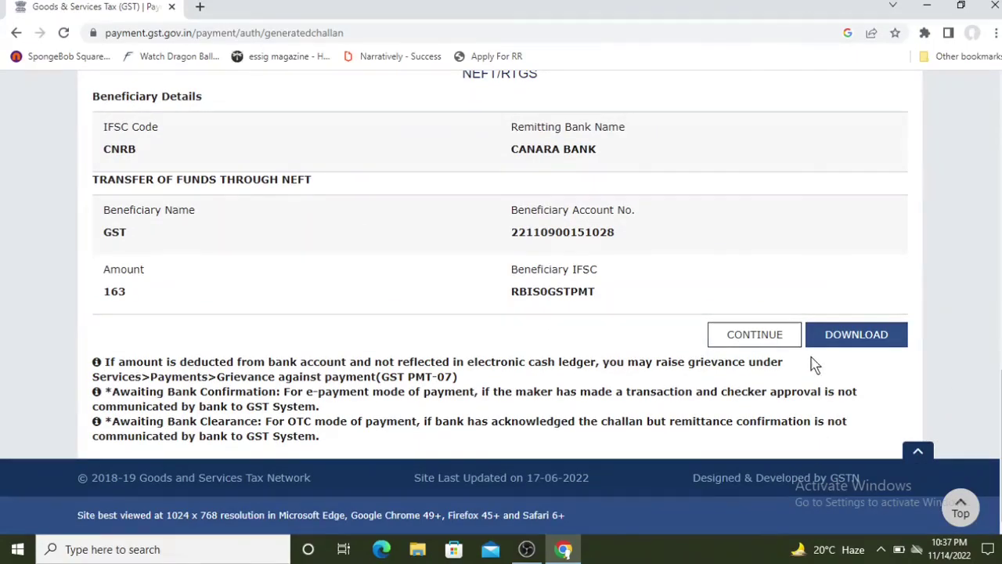
{"action": "scroll", "coordinate": [865, 342], "scroll_direction": "up", "scroll_amount": 12}
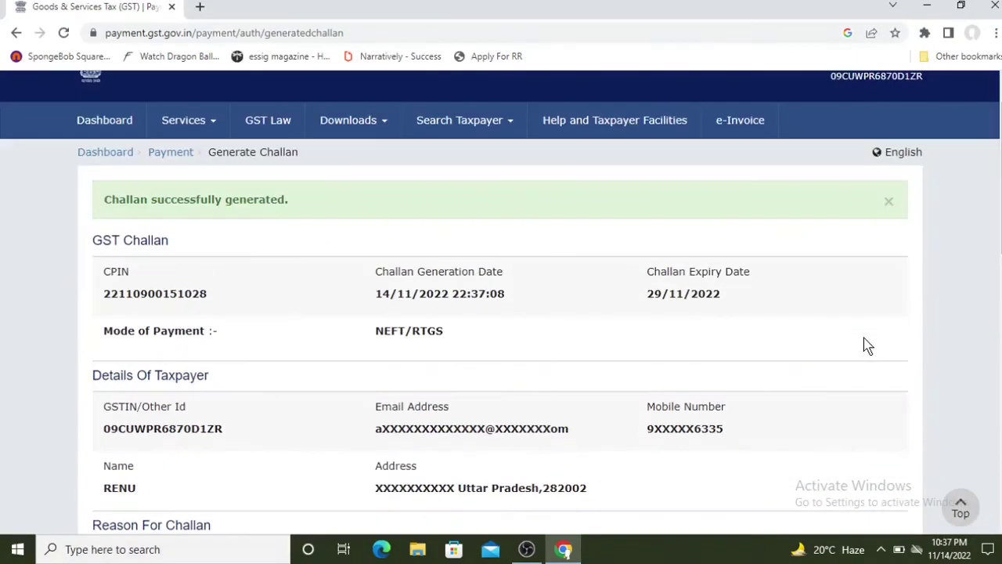
{"action": "scroll", "coordinate": [865, 345], "scroll_direction": "down", "scroll_amount": 12}
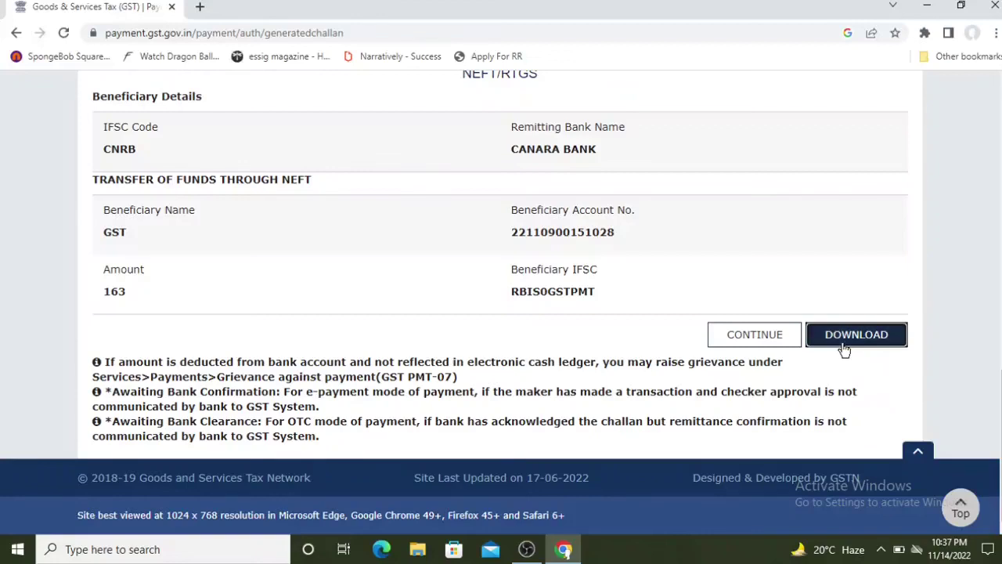
{"action": "left_click", "coordinate": [844, 350]}
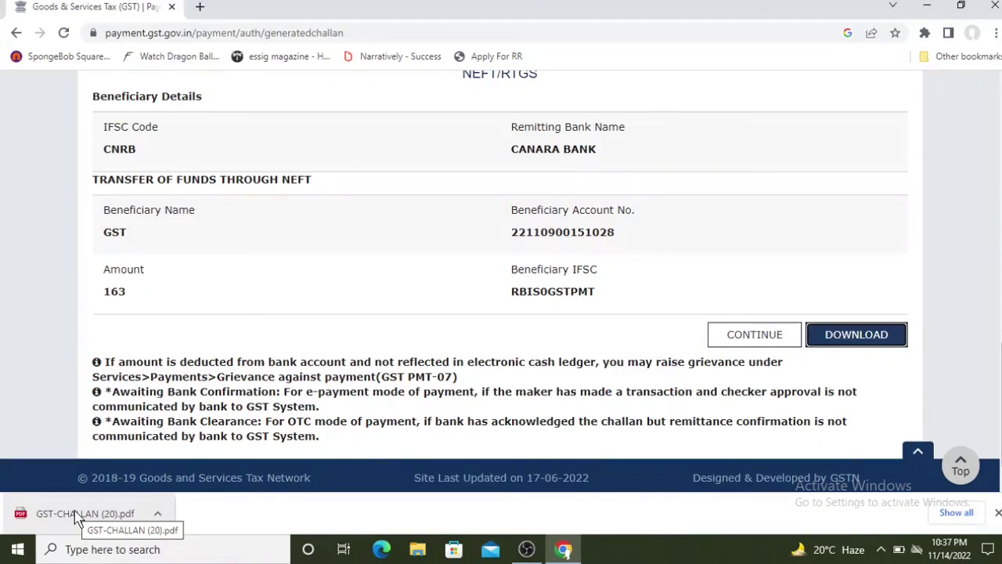
{"action": "left_click", "coordinate": [76, 513]}
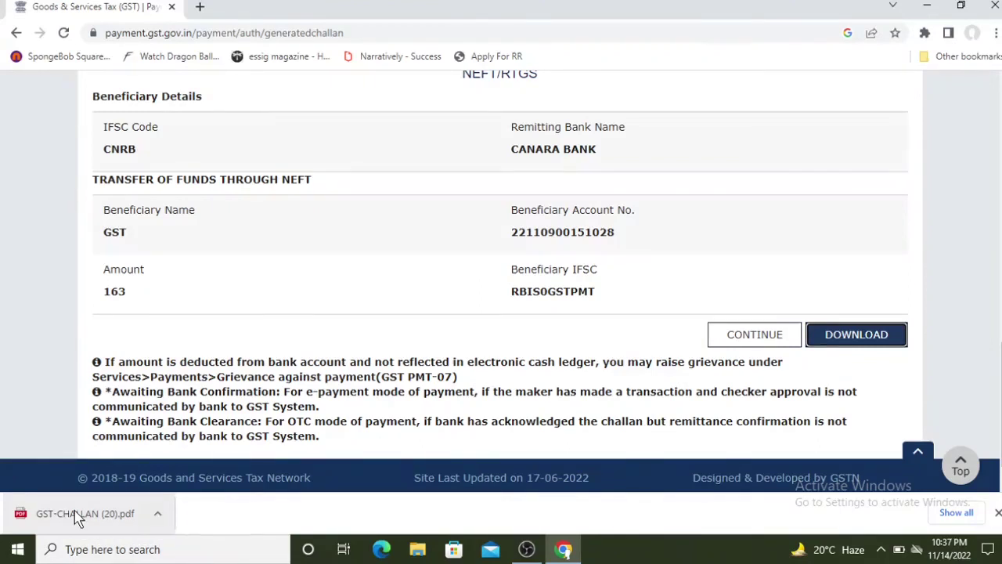
Review the generated challan's details of deposit and the NEFT beneficiary details.
{"action": "scroll", "coordinate": [418, 326], "scroll_direction": "up", "scroll_amount": 7}
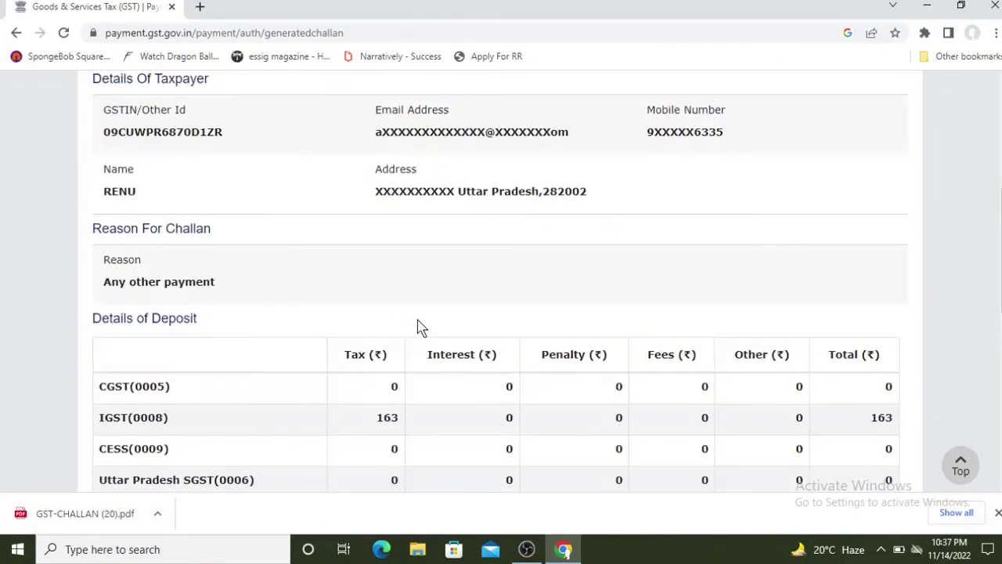
{"action": "scroll", "coordinate": [417, 327], "scroll_direction": "down", "scroll_amount": 5}
{"action": "scroll", "coordinate": [417, 327], "scroll_direction": "up", "scroll_amount": 2}
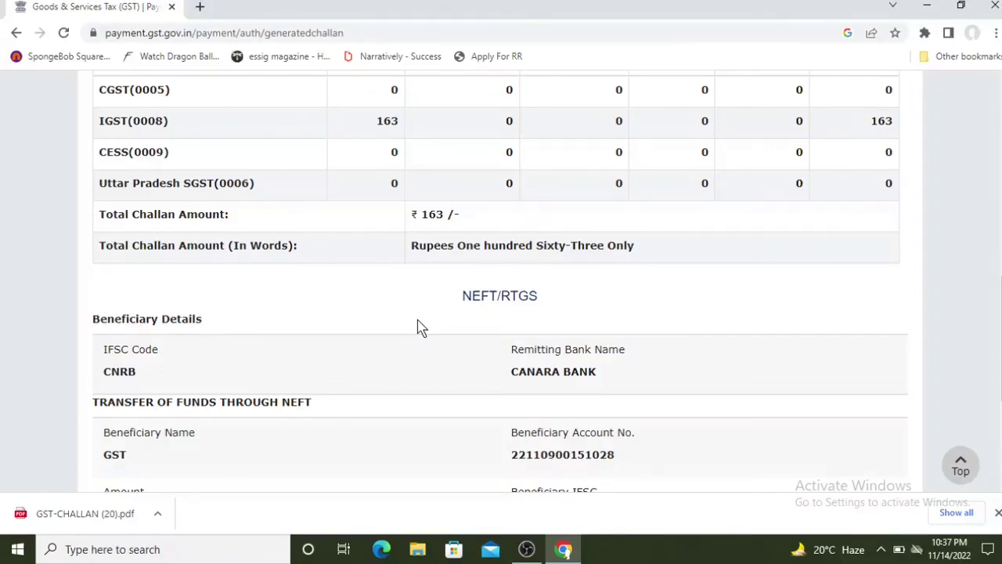
{"action": "scroll", "coordinate": [402, 331], "scroll_direction": "down", "scroll_amount": 2}
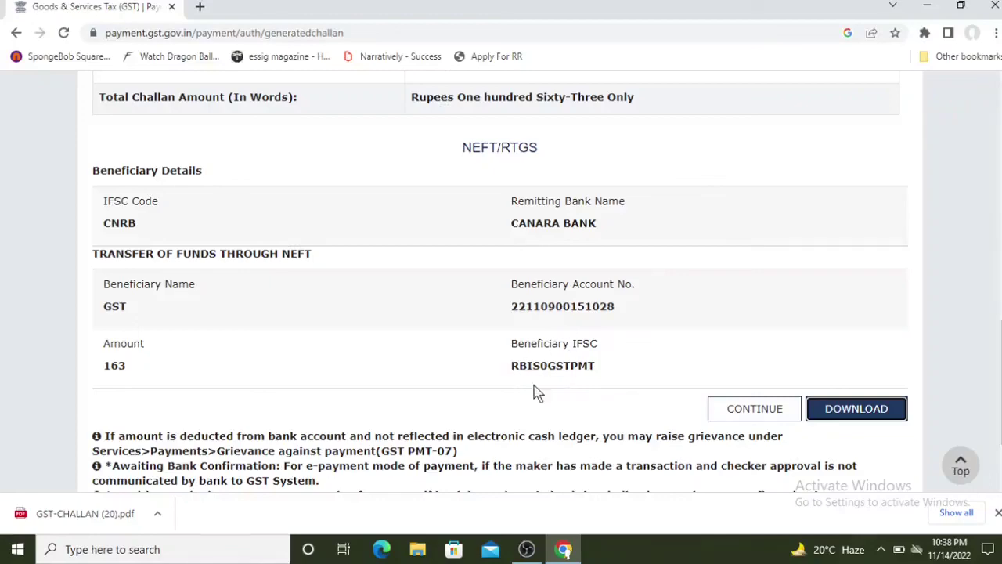
{"action": "mouse_move", "coordinate": [526, 548]}
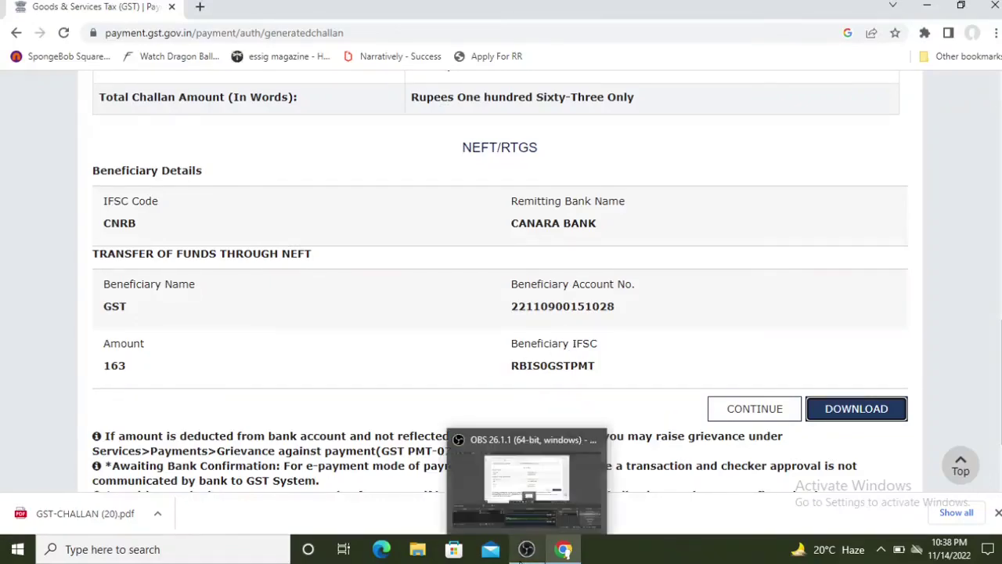